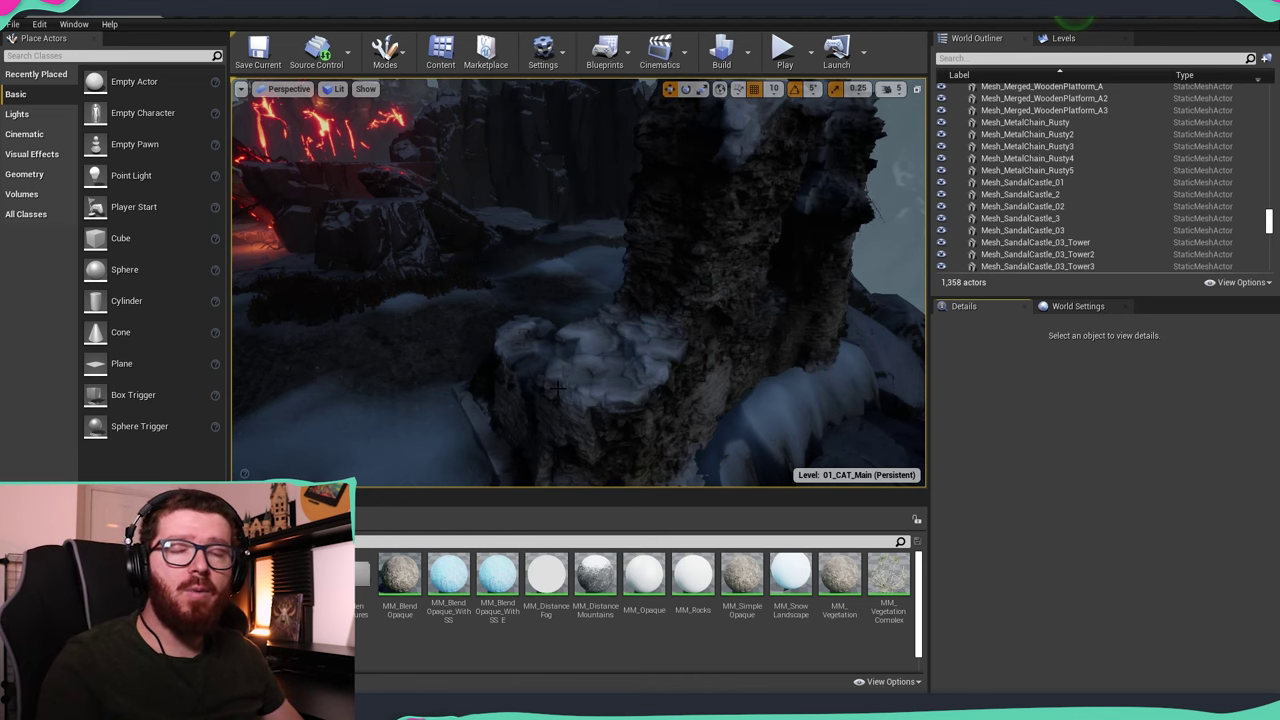
# Examine the snow-covered ruined wall in the level from several distances and angles.
pyautogui.moveTo(674, 345)
pyautogui.mouseDown(button='right')
pyautogui.moveTo(660, 330)
pyautogui.moveTo(590, 335)
pyautogui.moveTo(610, 350)
pyautogui.moveTo(652, 336)
pyautogui.mouseUp(button='right')
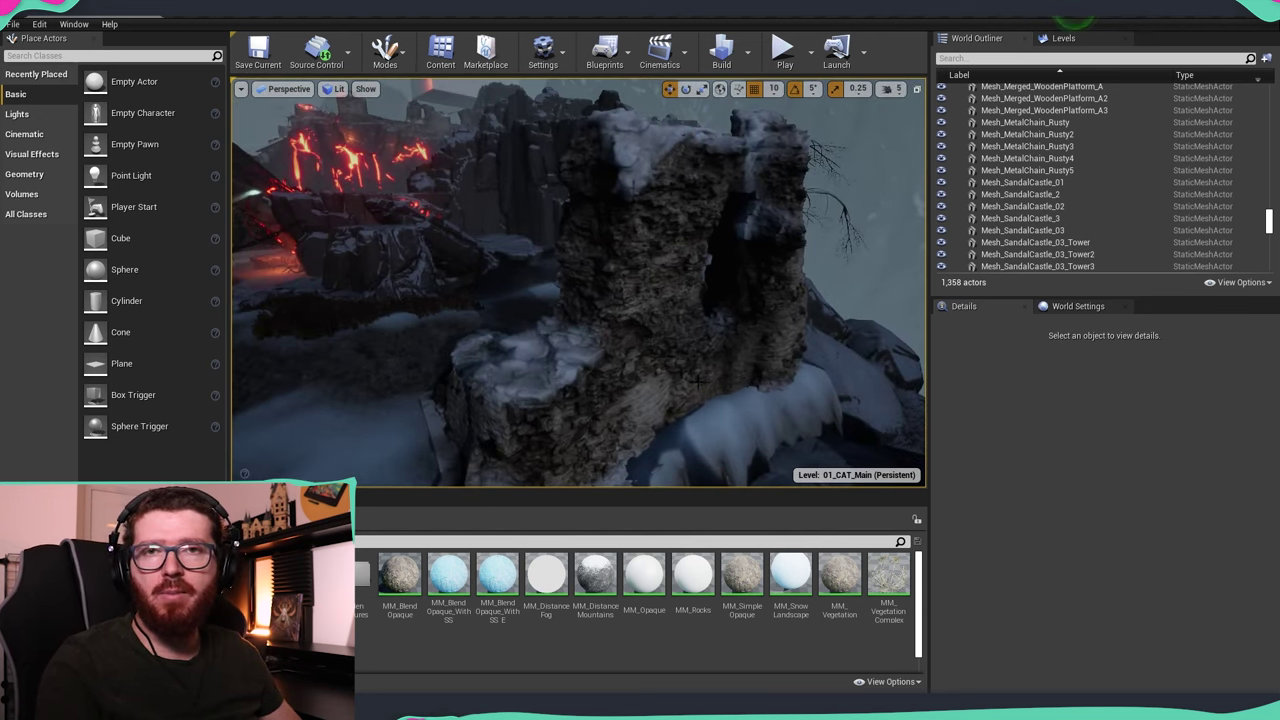
pyautogui.moveTo(698, 382); pyautogui.dragTo(701, 398, button='right')
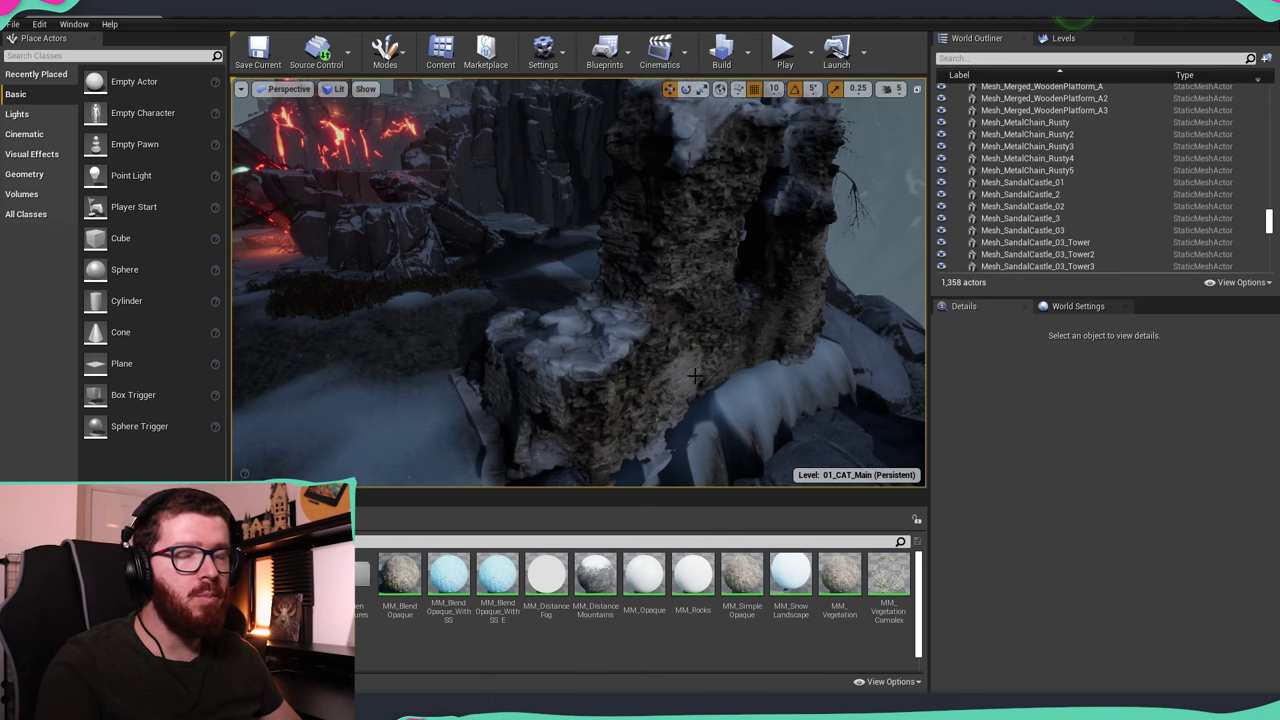
pyautogui.moveTo(577, 265)
pyautogui.mouseDown(button='right')
pyautogui.moveTo(740, 265)
pyautogui.moveTo(577, 265)
pyautogui.mouseUp(button='right')
pyautogui.moveTo(577, 265); pyautogui.dragTo(690, 382, button='middle')
pyautogui.moveTo(692, 381); pyautogui.dragTo(692, 381, button='right')
pyautogui.moveTo(680, 290); pyautogui.dragTo(680, 293, button='right')
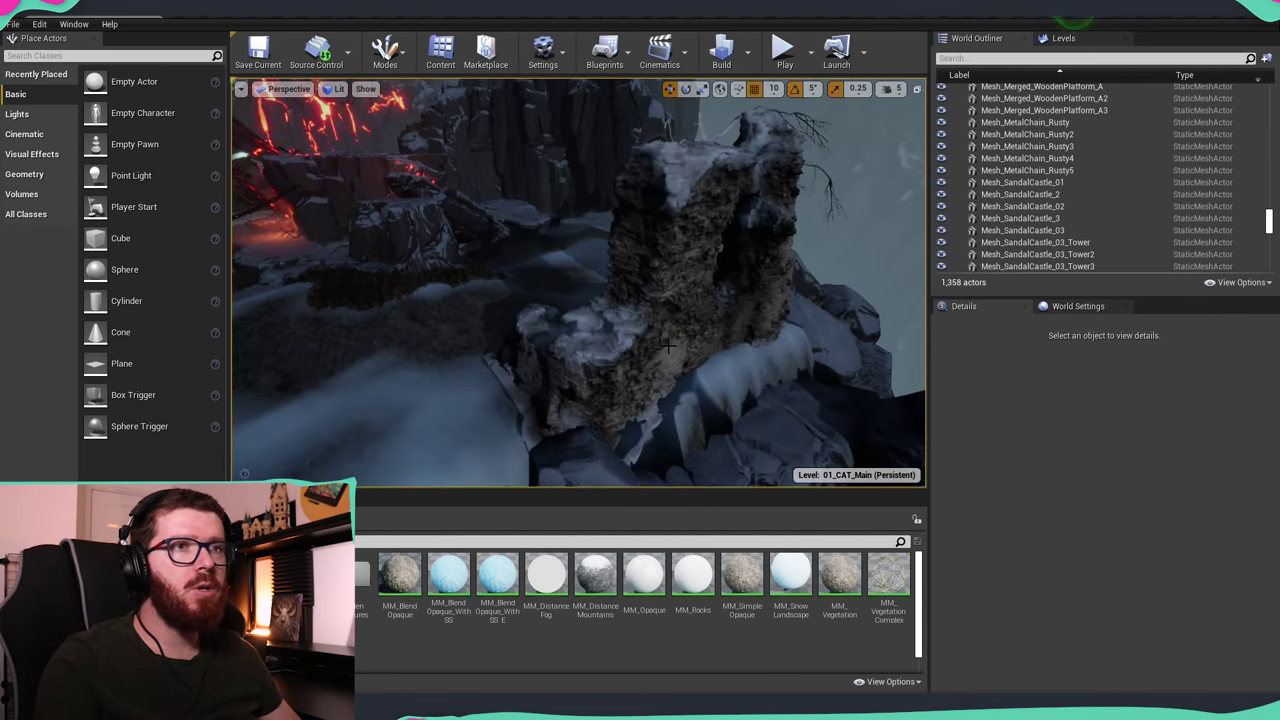
pyautogui.moveTo(658, 373); pyautogui.dragTo(658, 373, button='right')
pyautogui.moveTo(550, 397); pyautogui.dragTo(525, 361, button='right')
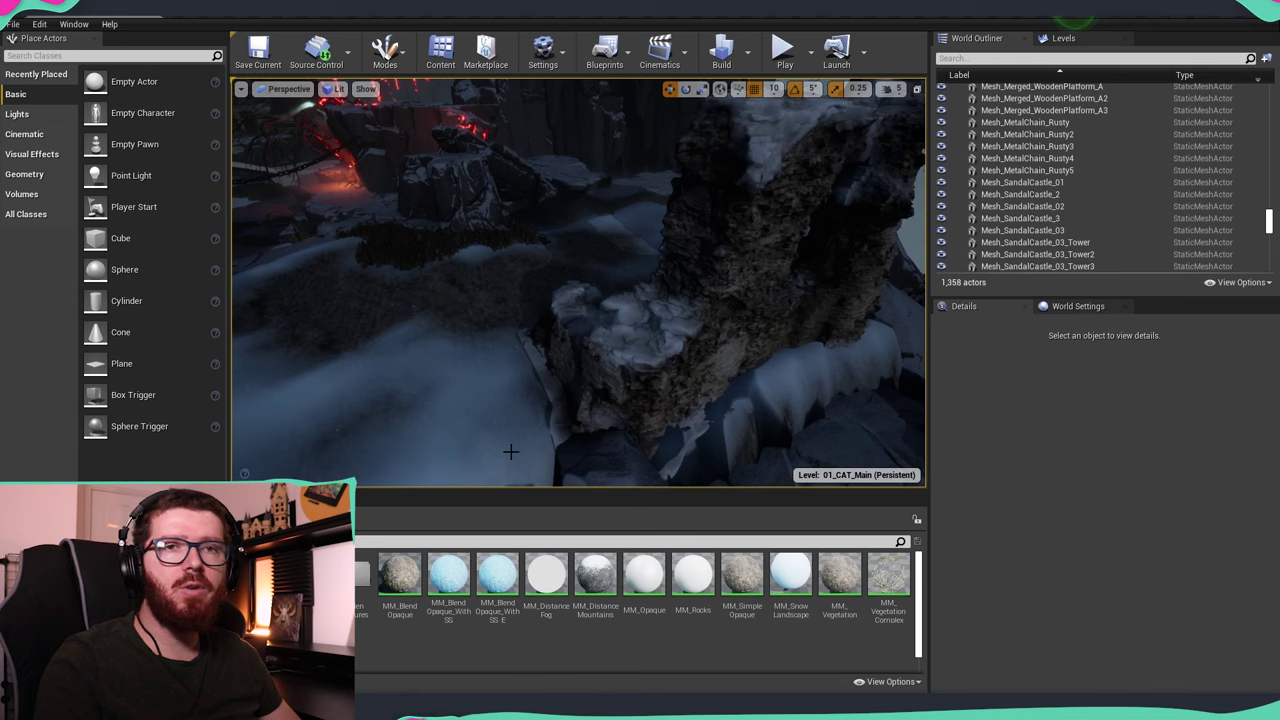
pyautogui.moveTo(510, 452); pyautogui.dragTo(685, 390, button='right')
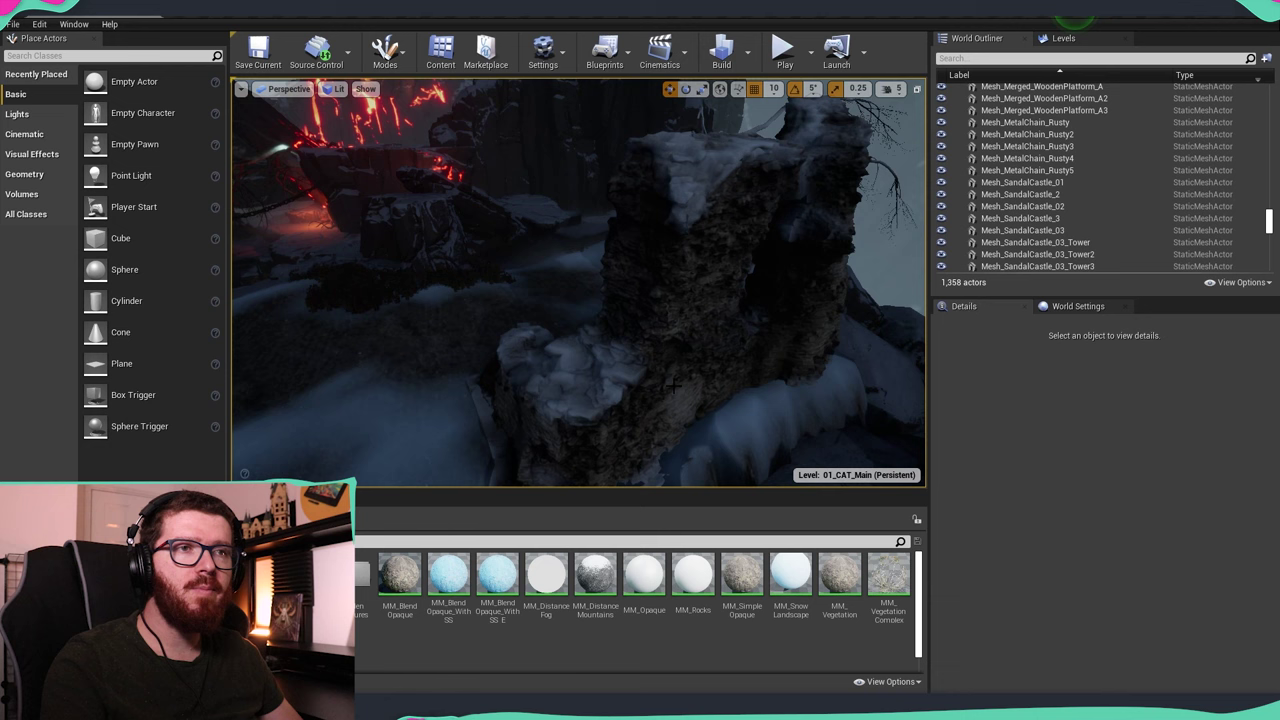
pyautogui.moveTo(673, 386); pyautogui.dragTo(700, 384, button='right')
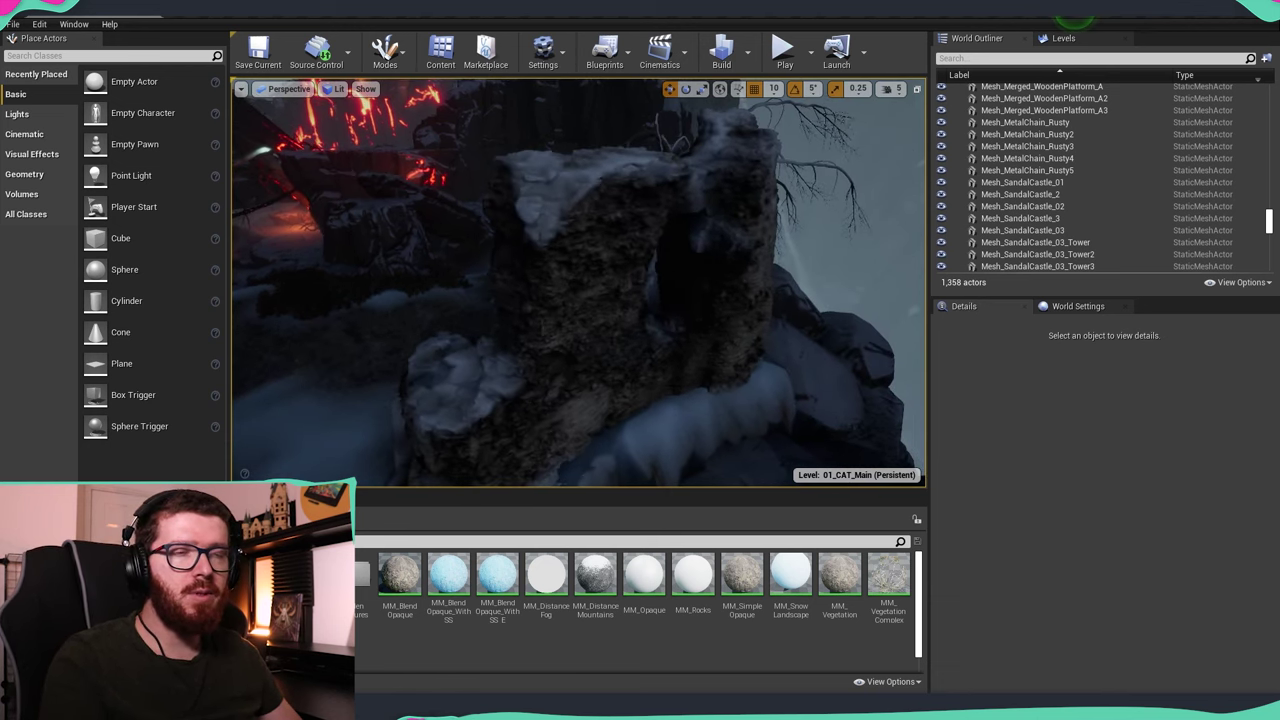
pyautogui.moveTo(634, 327); pyautogui.dragTo(584, 360, button='right')
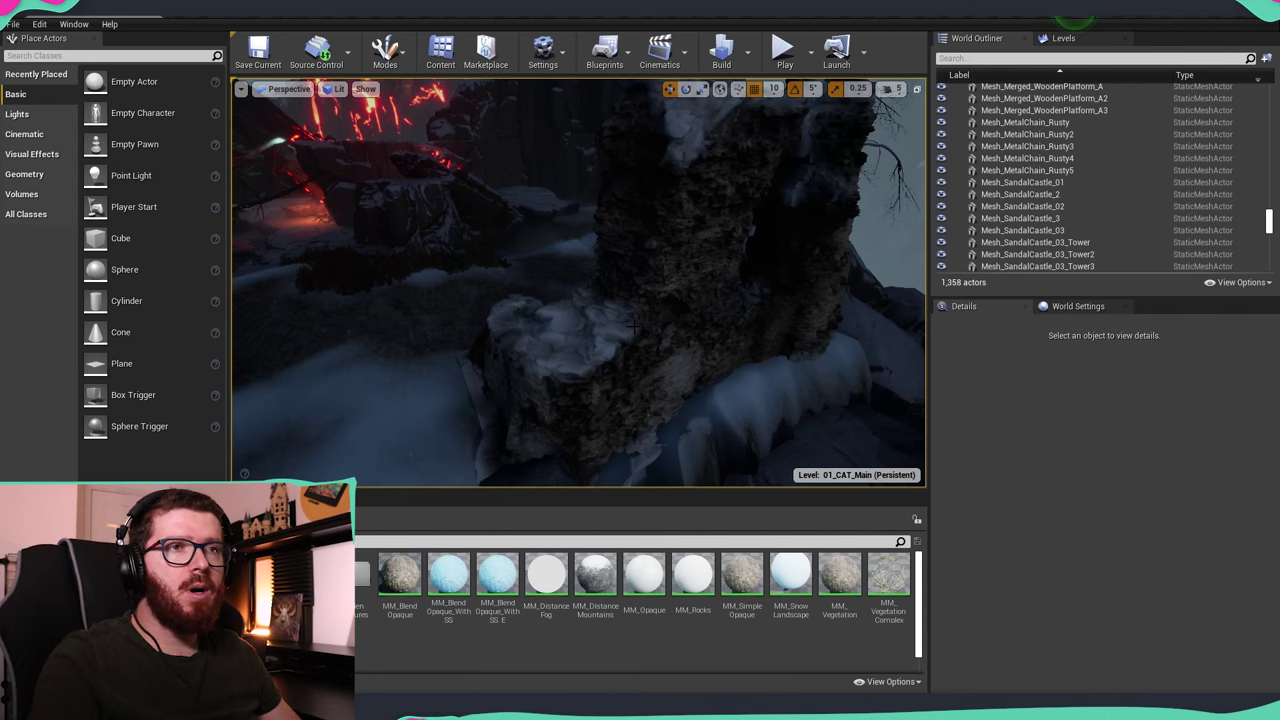
pyautogui.moveTo(584, 360); pyautogui.dragTo(584, 330, button='right')
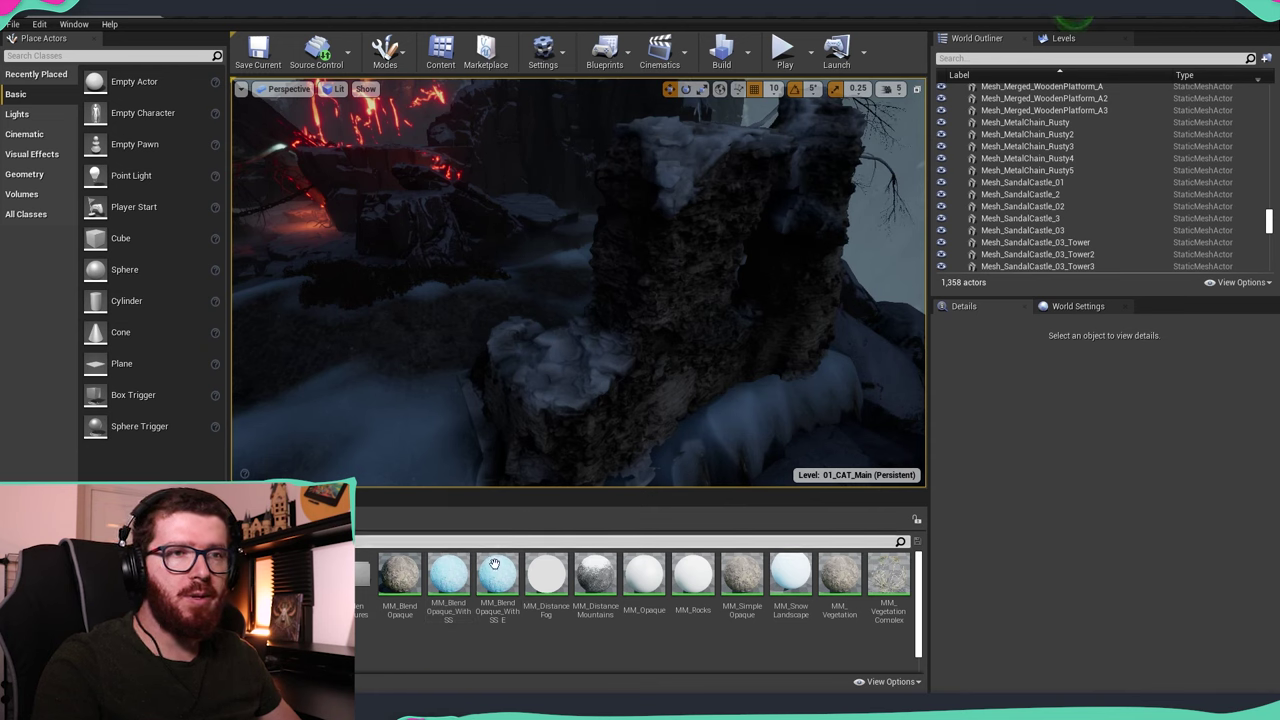
# Open the MM_BlendOpaque_WithSS material and look over its whole node graph.
pyautogui.doubleClick(455, 582)
pyautogui.moveTo(534, 234); pyautogui.dragTo(705, 262, button='right')
pyautogui.scroll(-2, 705, 270)
pyautogui.scroll(-3, 667, 388)
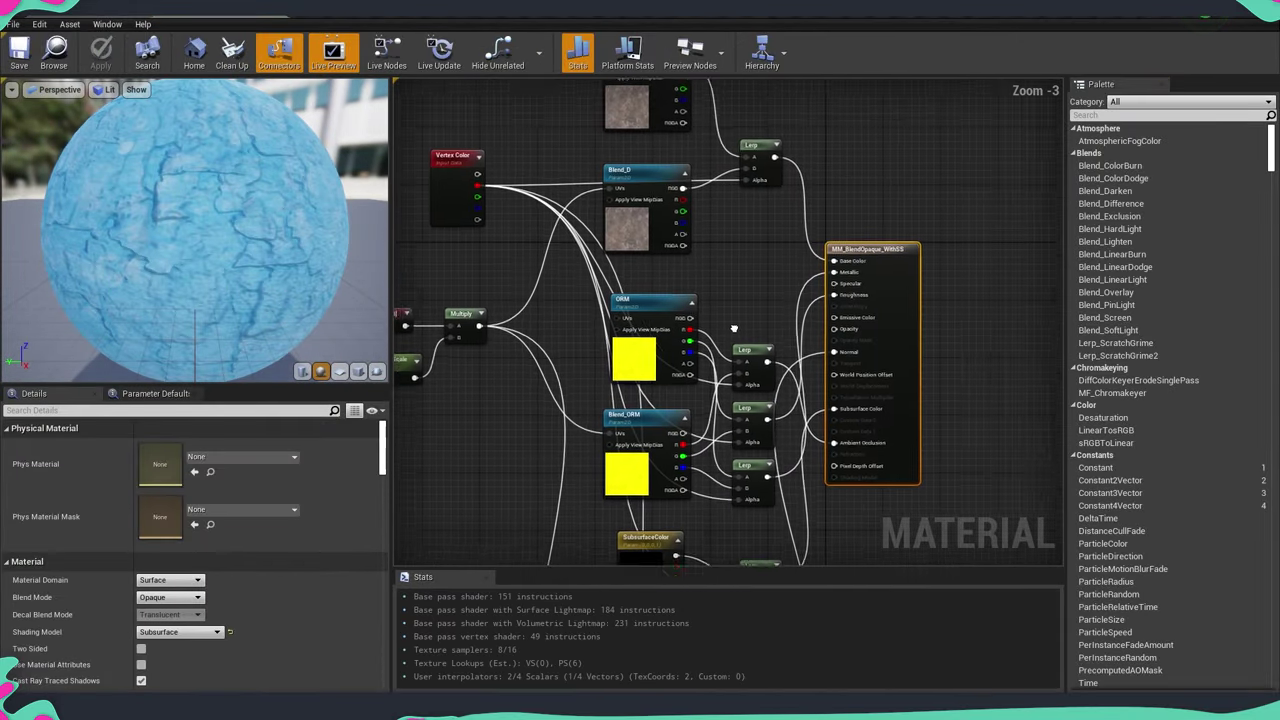
pyautogui.moveTo(661, 303)
pyautogui.mouseDown(button='right')
pyautogui.moveTo(657, 206)
pyautogui.moveTo(645, 288)
pyautogui.mouseUp(button='right')
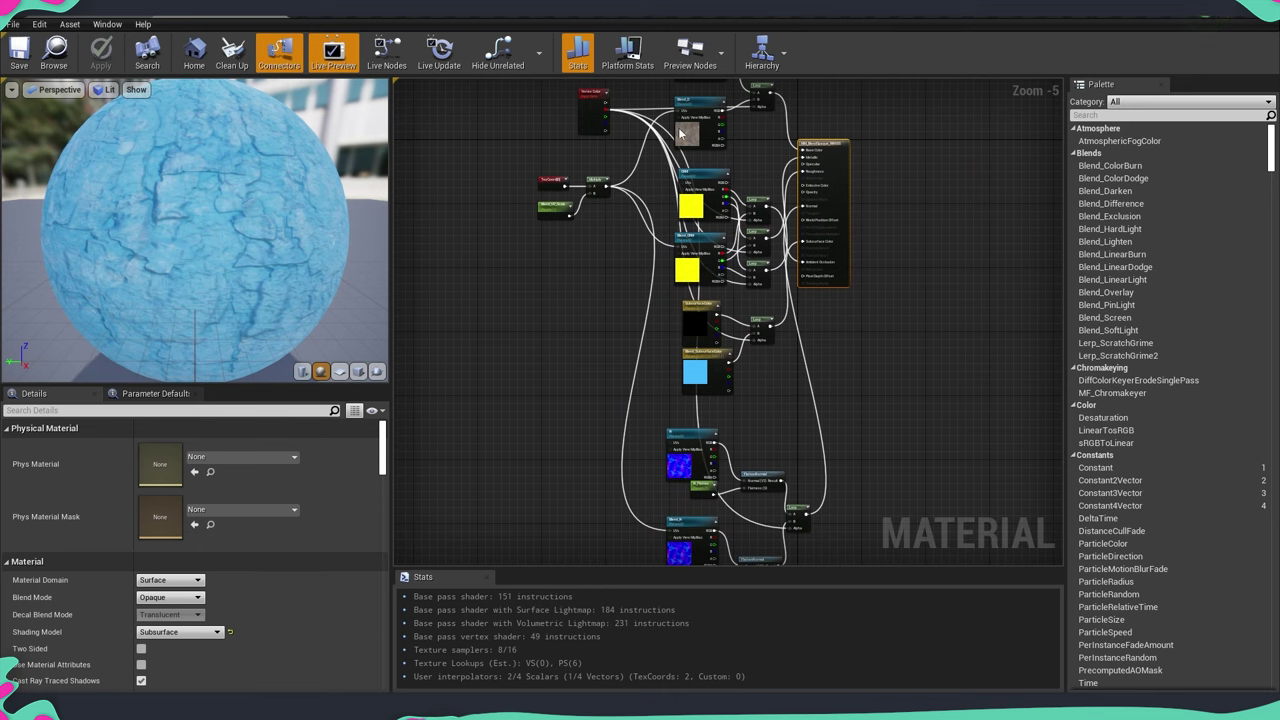
pyautogui.moveTo(585, 307); pyautogui.dragTo(569, 408, button='right')
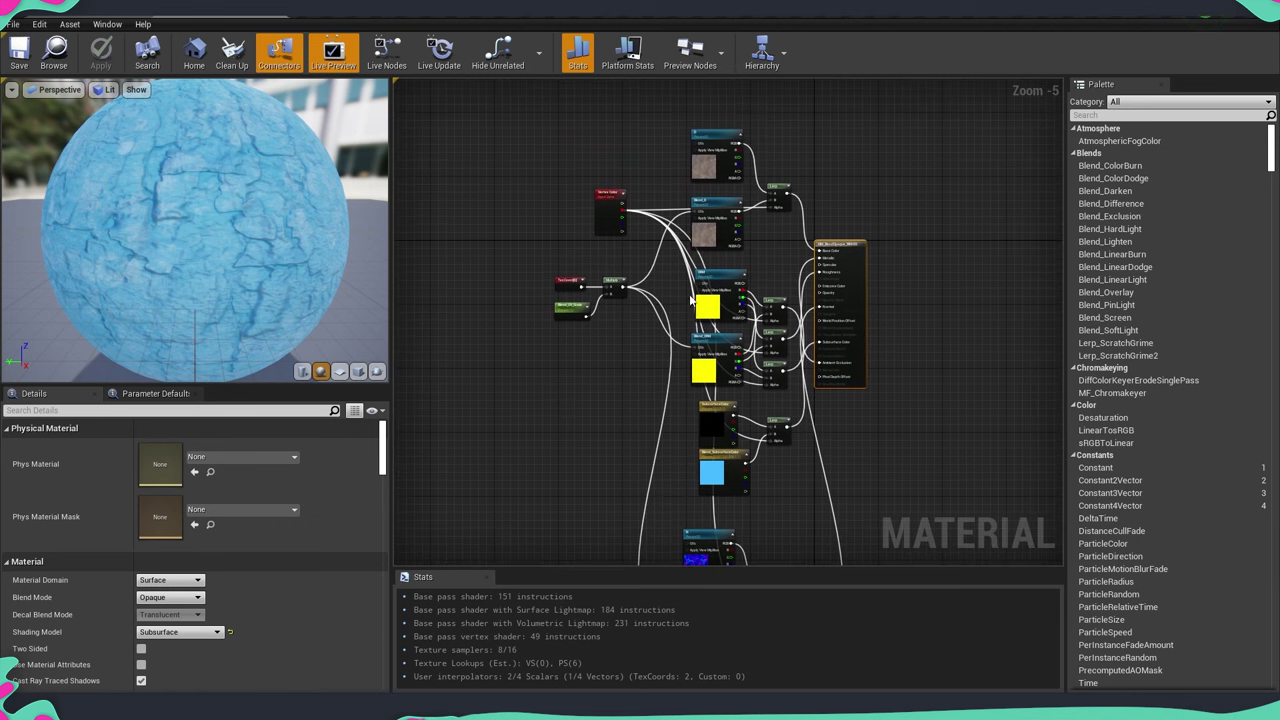
pyautogui.scroll(2, 689, 160)
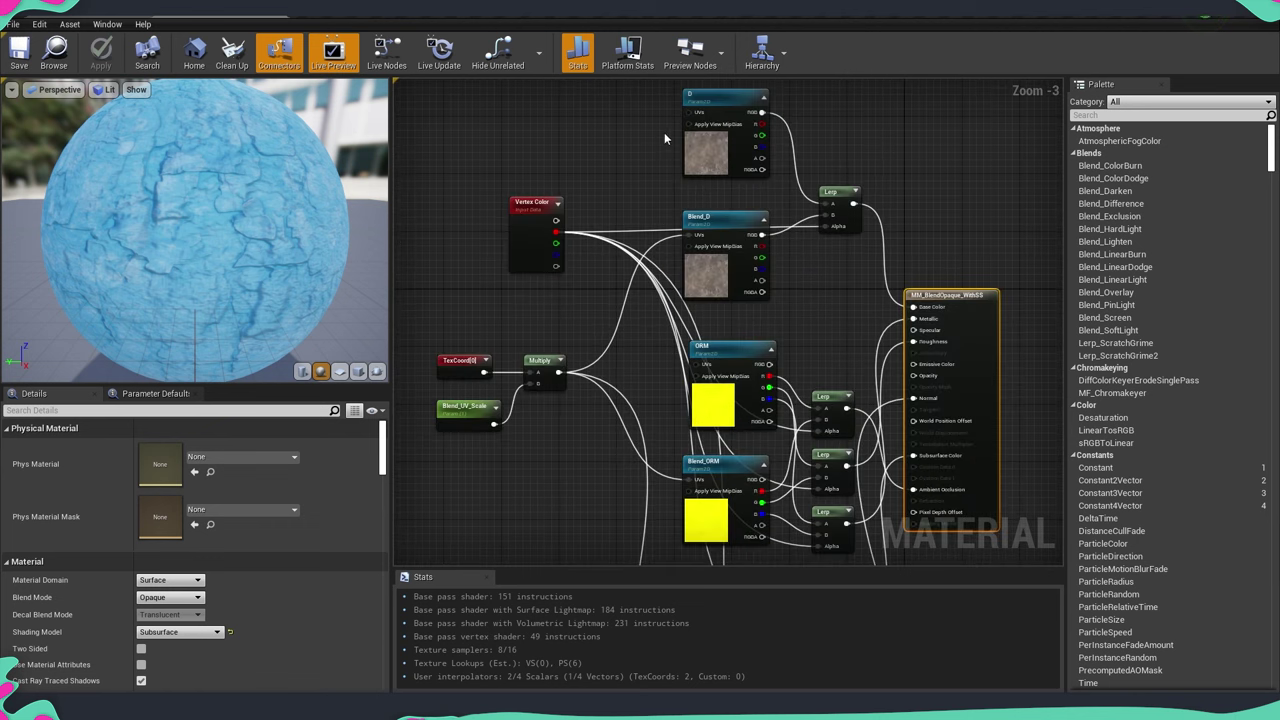
# Examine the D and Blend_D texture parameters, plus the ORM, subsurface color and normal nodes beneath them.
pyautogui.click(700, 160)
pyautogui.click(735, 225)
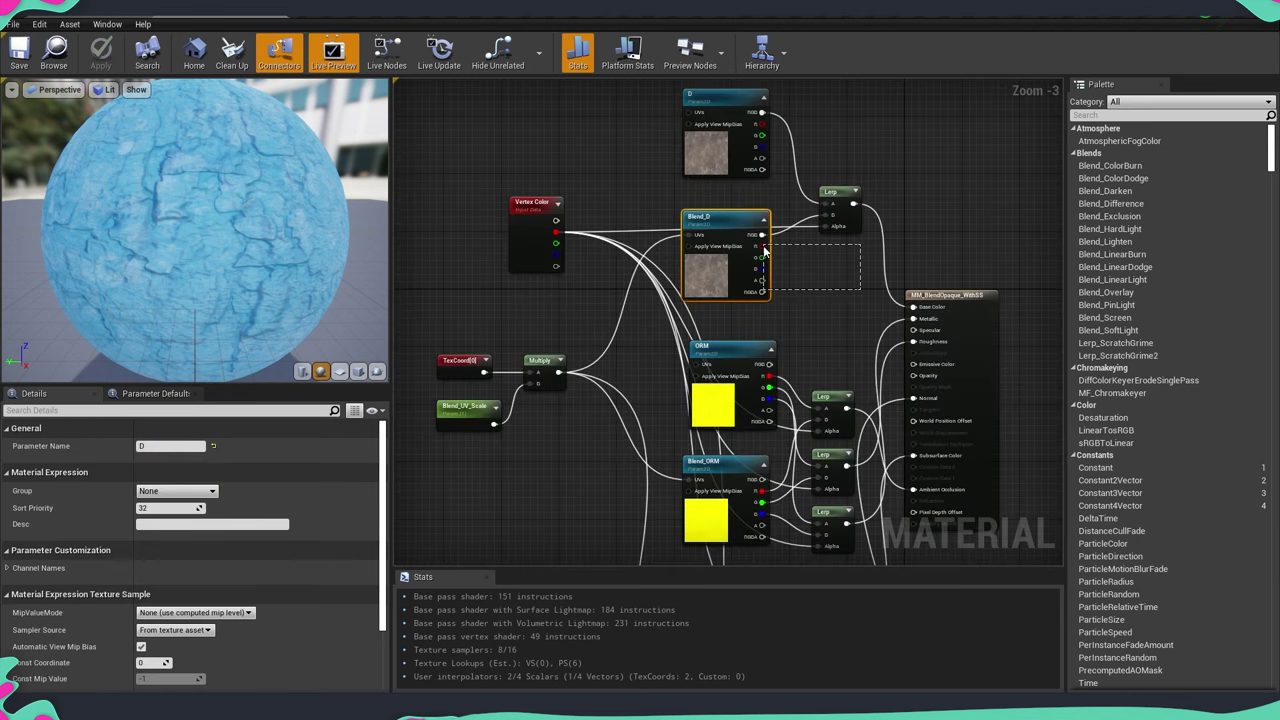
pyautogui.moveTo(797, 346); pyautogui.dragTo(786, 272, button='right')
pyautogui.scroll(-3, 775, 282)
pyautogui.moveTo(697, 373); pyautogui.dragTo(691, 302, button='right')
pyautogui.scroll(2, 739, 356)
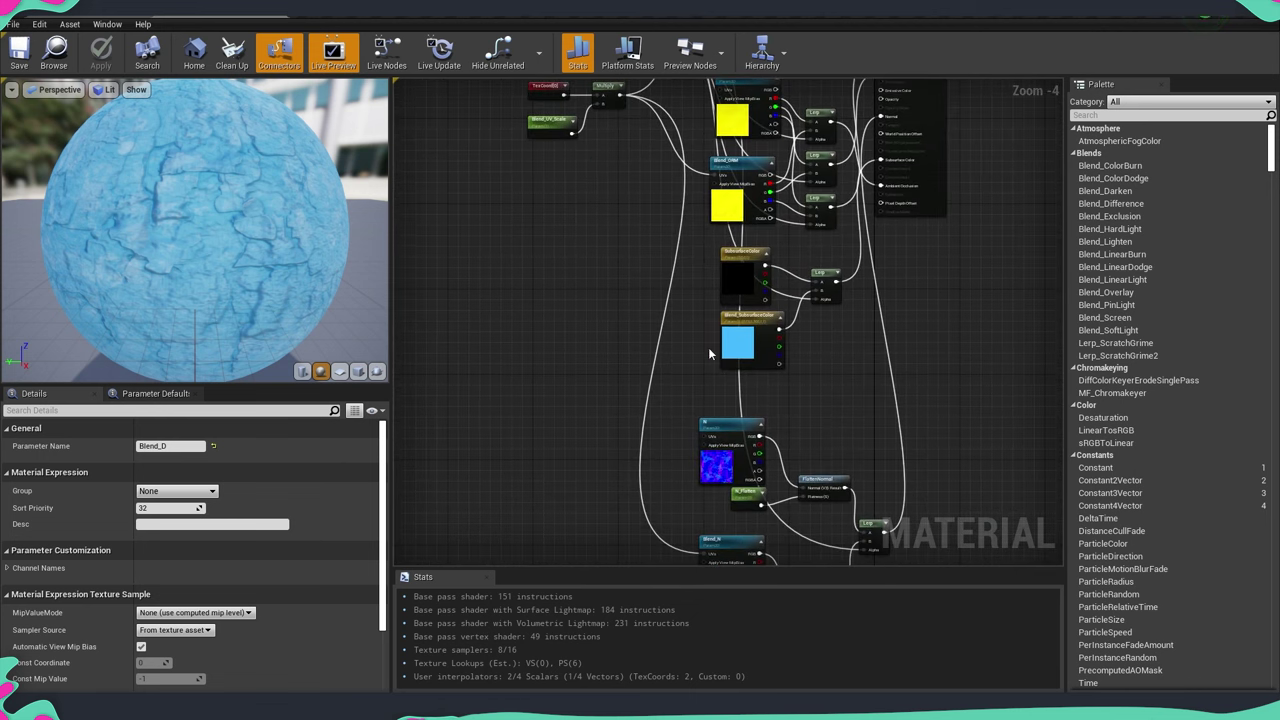
pyautogui.moveTo(708, 347); pyautogui.dragTo(688, 248, button='right')
# Examine the Vertex Color node and how its red channel feeds the Lerp nodes.
pyautogui.moveTo(576, 205); pyautogui.dragTo(584, 536, button='right')
pyautogui.scroll(2, 592, 241)
pyautogui.scroll(1, 592, 240)
pyautogui.click(592, 240)
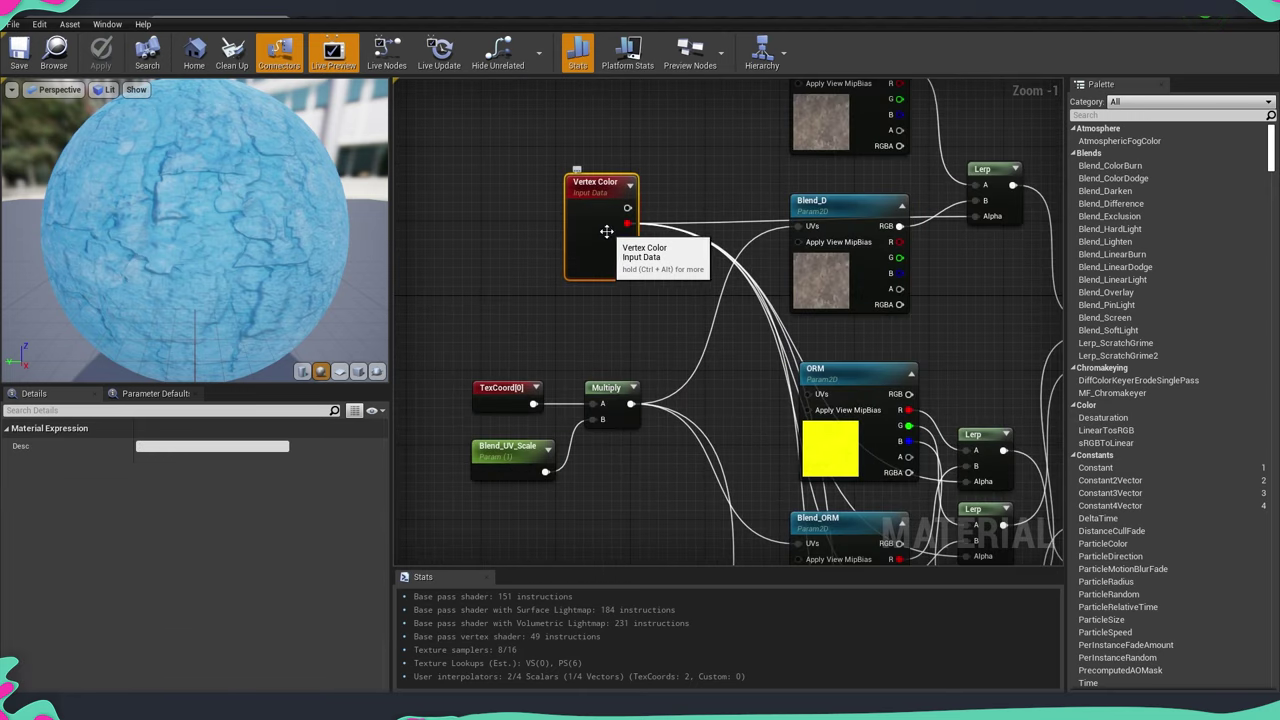
pyautogui.scroll(-3, 563, 306)
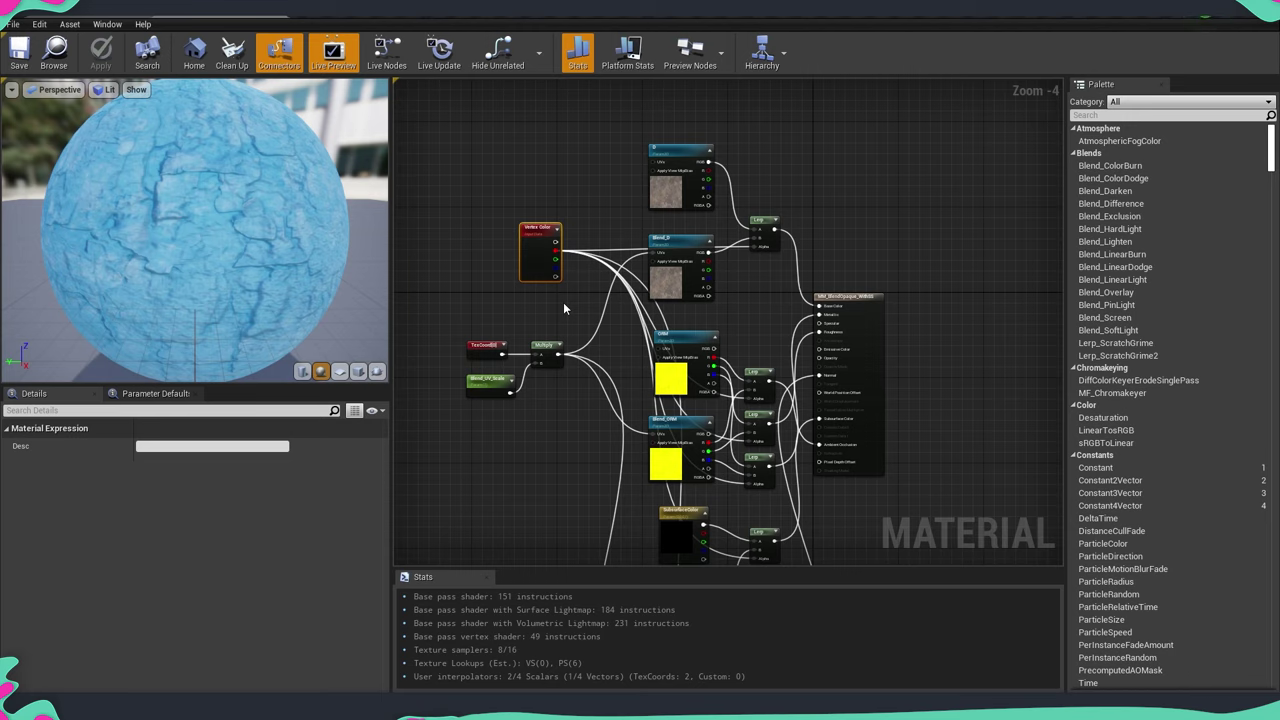
pyautogui.moveTo(499, 192); pyautogui.dragTo(568, 317)
# Create a new material named MM in the Materials folder and open it for editing.
pyautogui.click(277, 17)
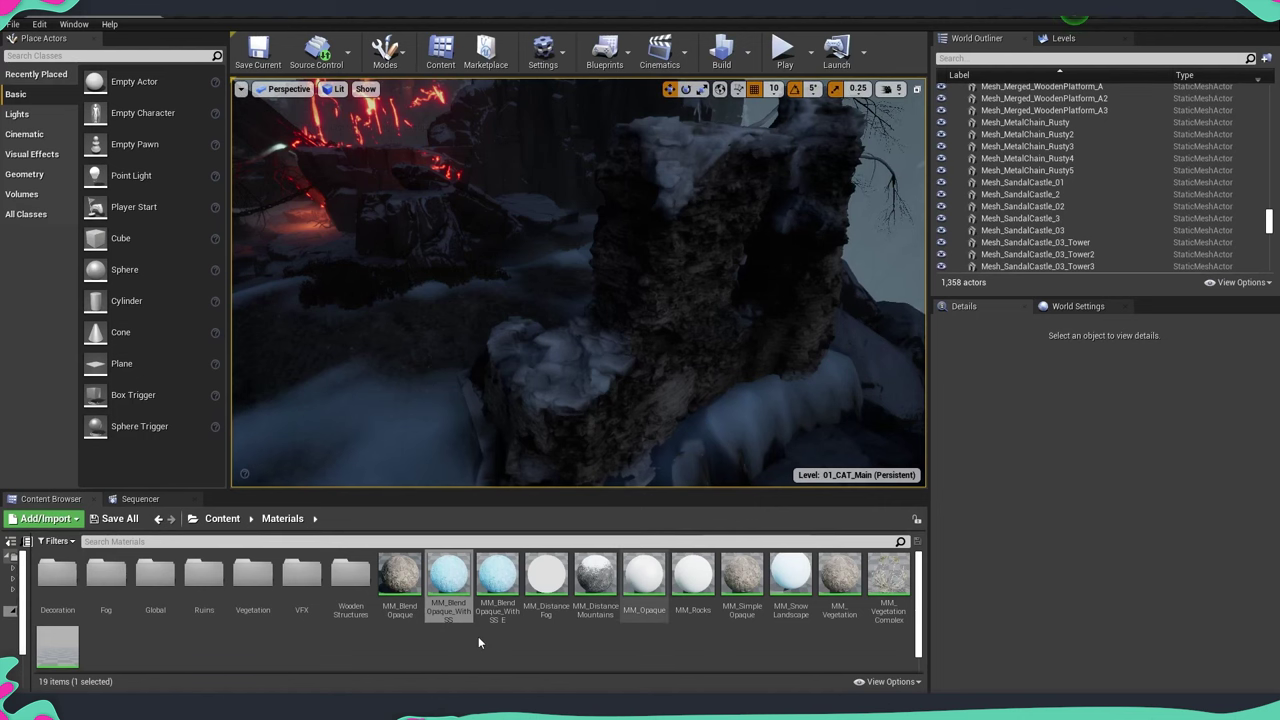
pyautogui.rightClick(409, 647)
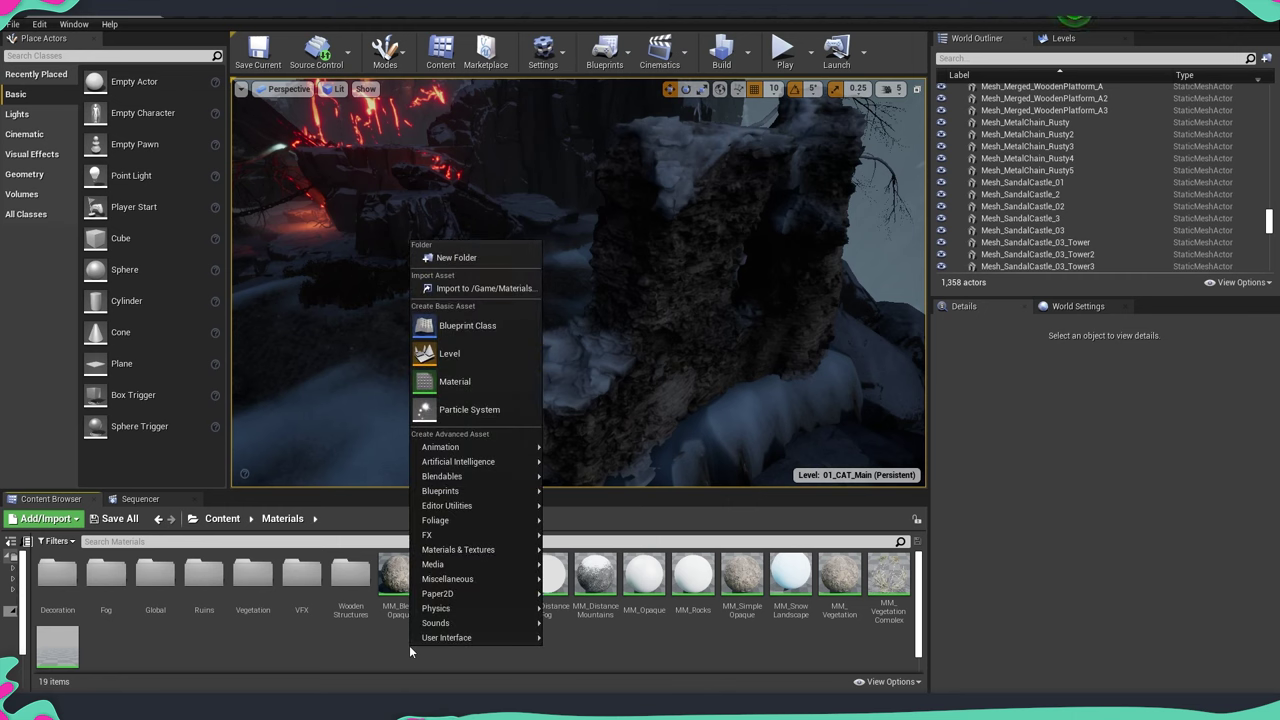
pyautogui.click(458, 378)
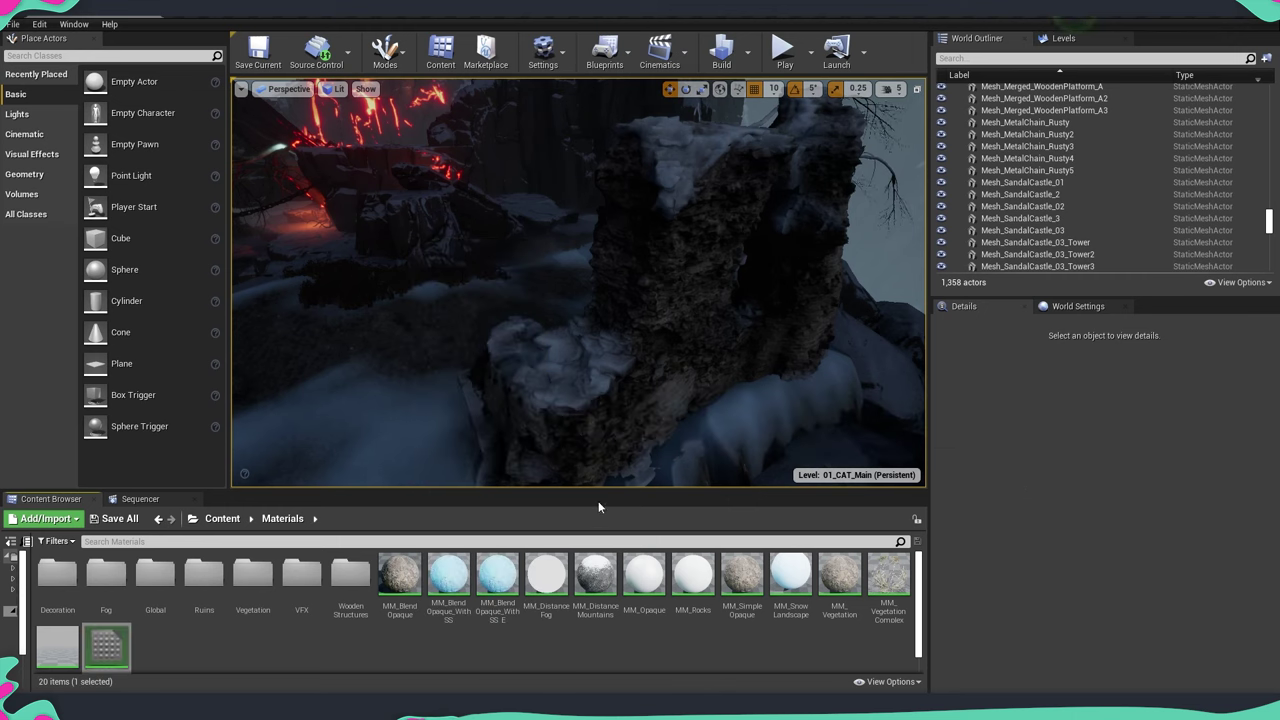
pyautogui.press('Return')
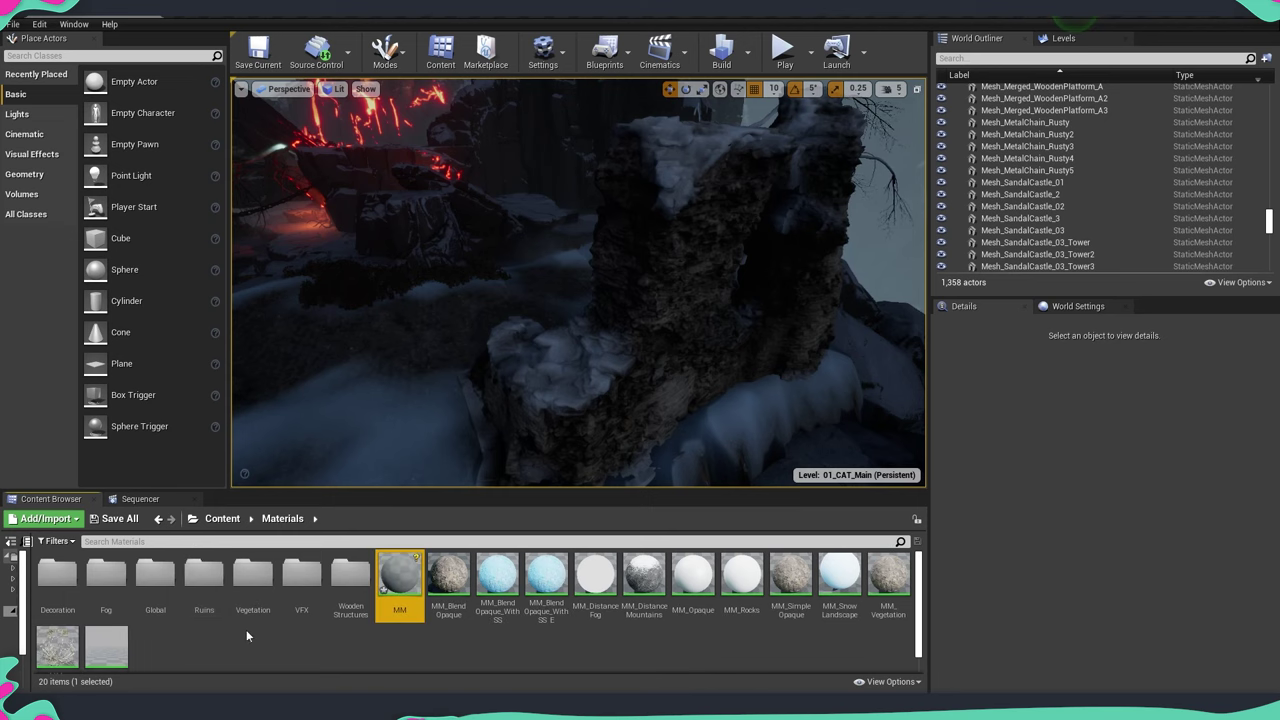
pyautogui.doubleClick(400, 578)
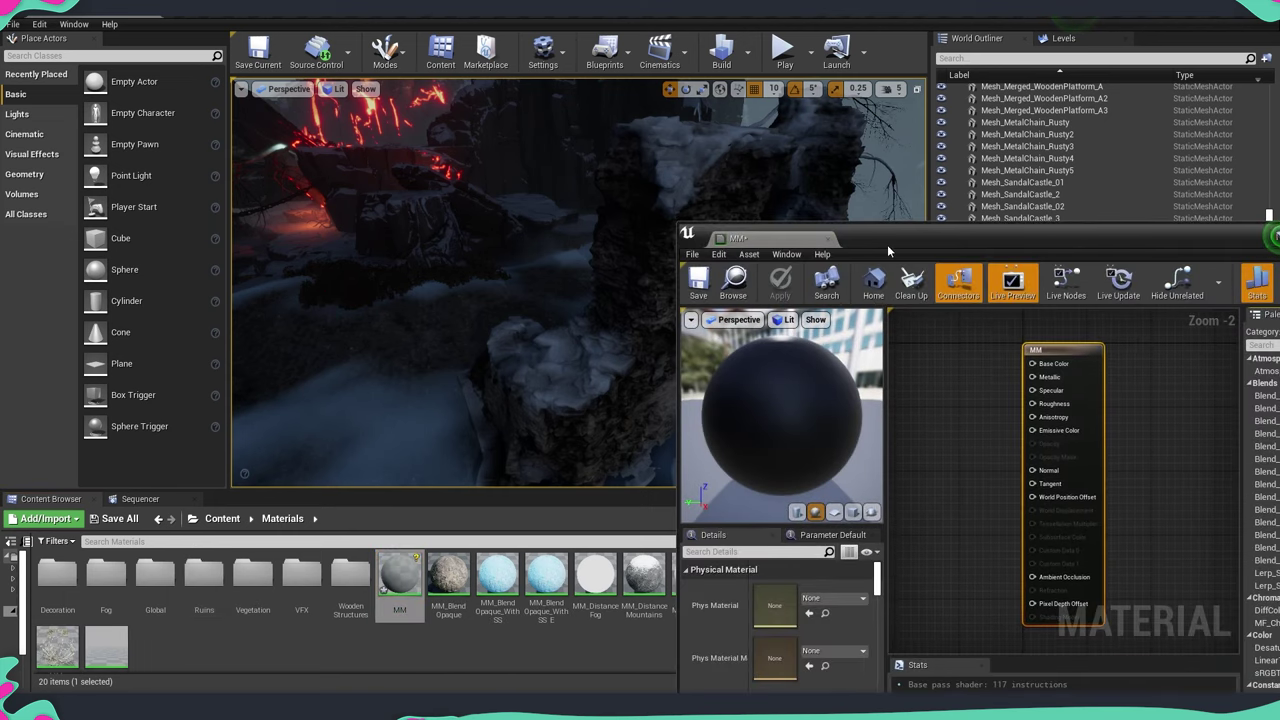
pyautogui.moveTo(887, 244); pyautogui.dragTo(934, 57)
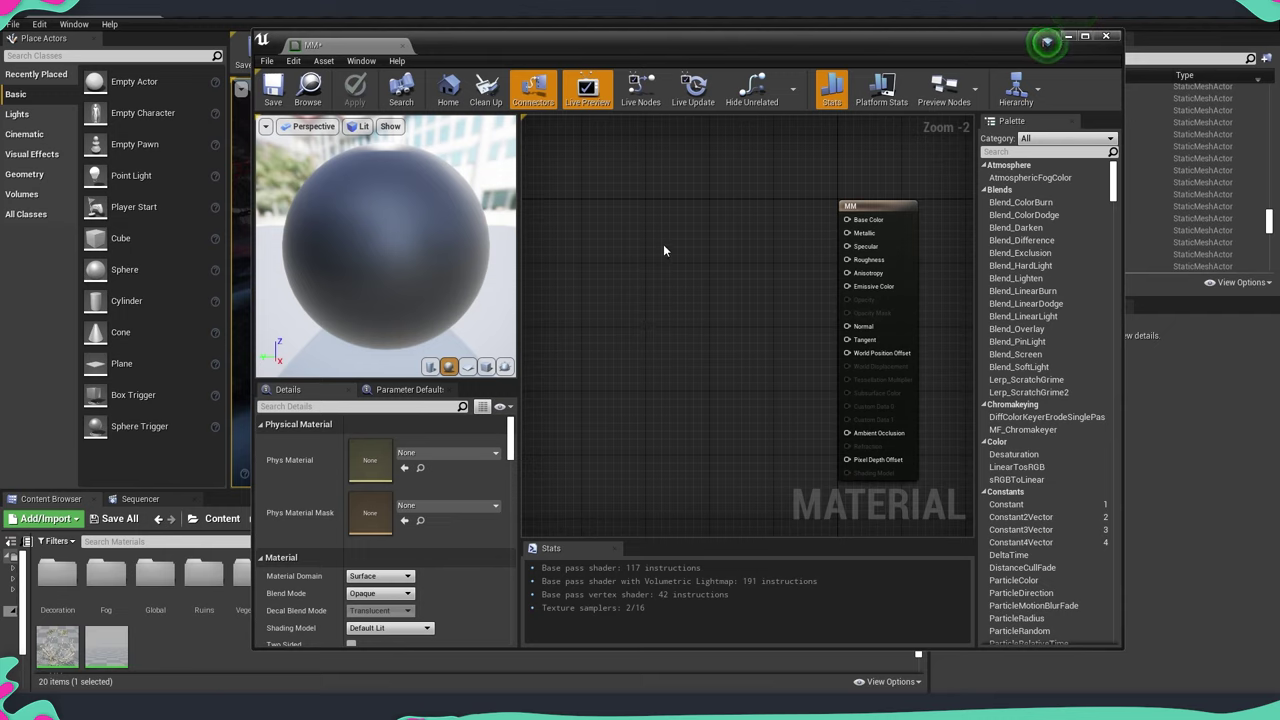
# Add a Constant3Vector node beside the MM material node and set its color to pure red (1,0,0).
pyautogui.click(648, 209)
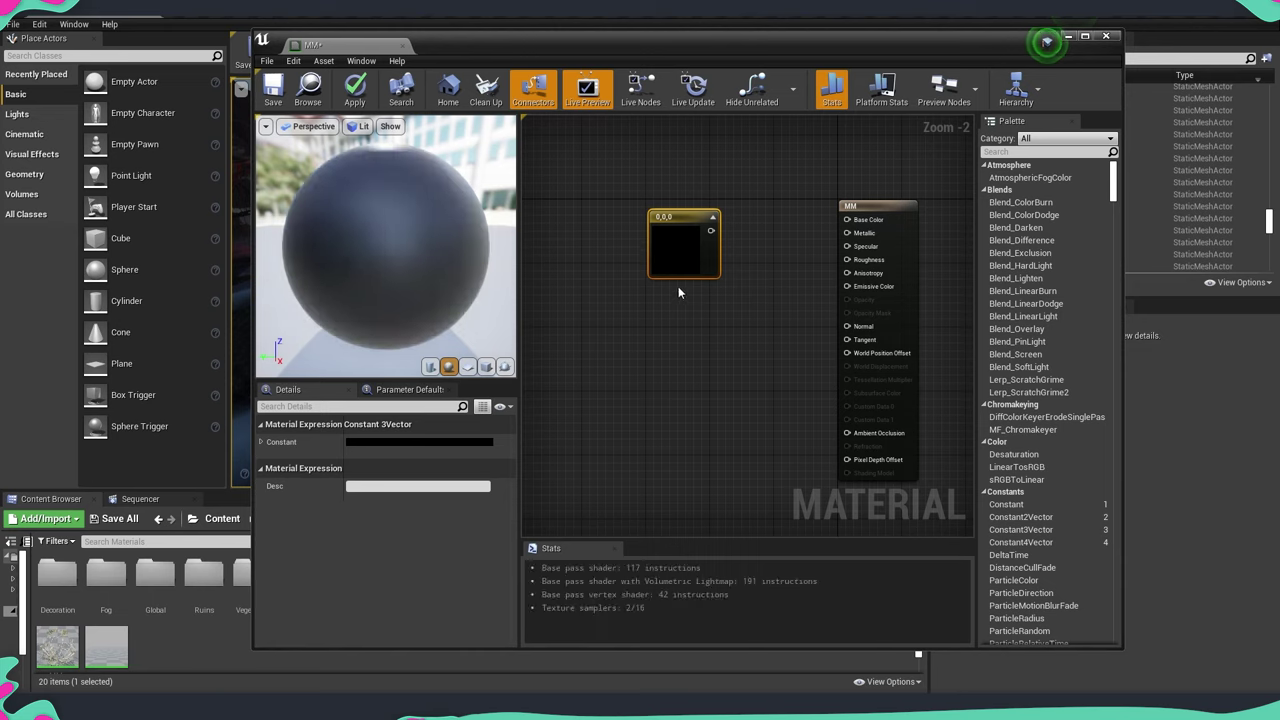
pyautogui.moveTo(687, 254); pyautogui.dragTo(684, 244)
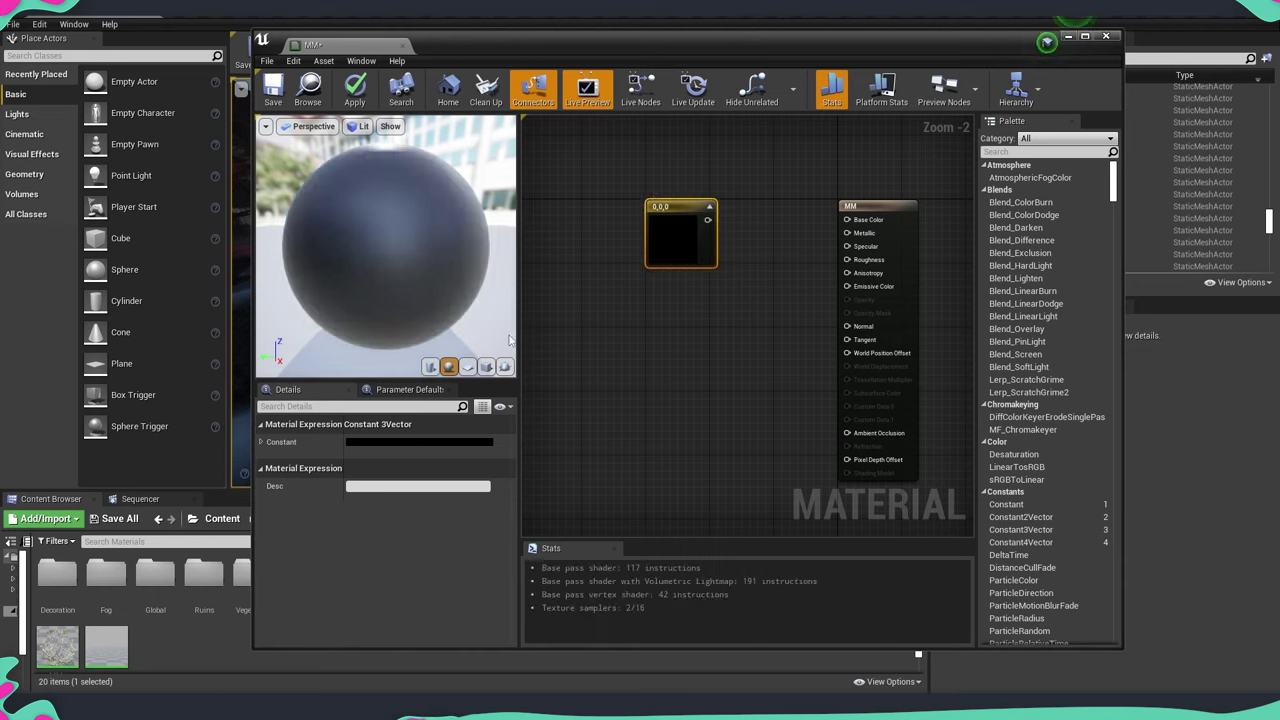
pyautogui.click(472, 443)
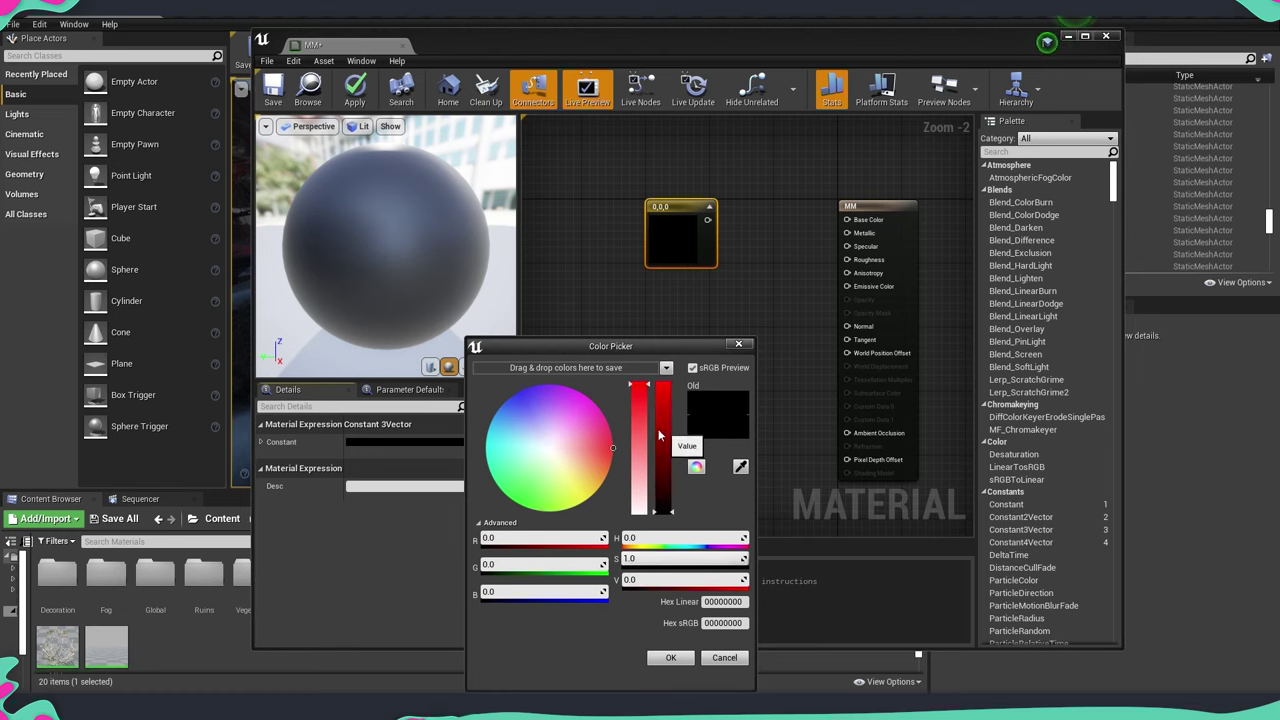
pyautogui.moveTo(659, 433); pyautogui.dragTo(673, 348)
pyautogui.click(682, 654)
# Duplicate the red color constant beneath the original and set the copy to light blue (0.079, 0.33, 1).
pyautogui.hotkey('ctrl', 'w')
pyautogui.doubleClick(650, 345)
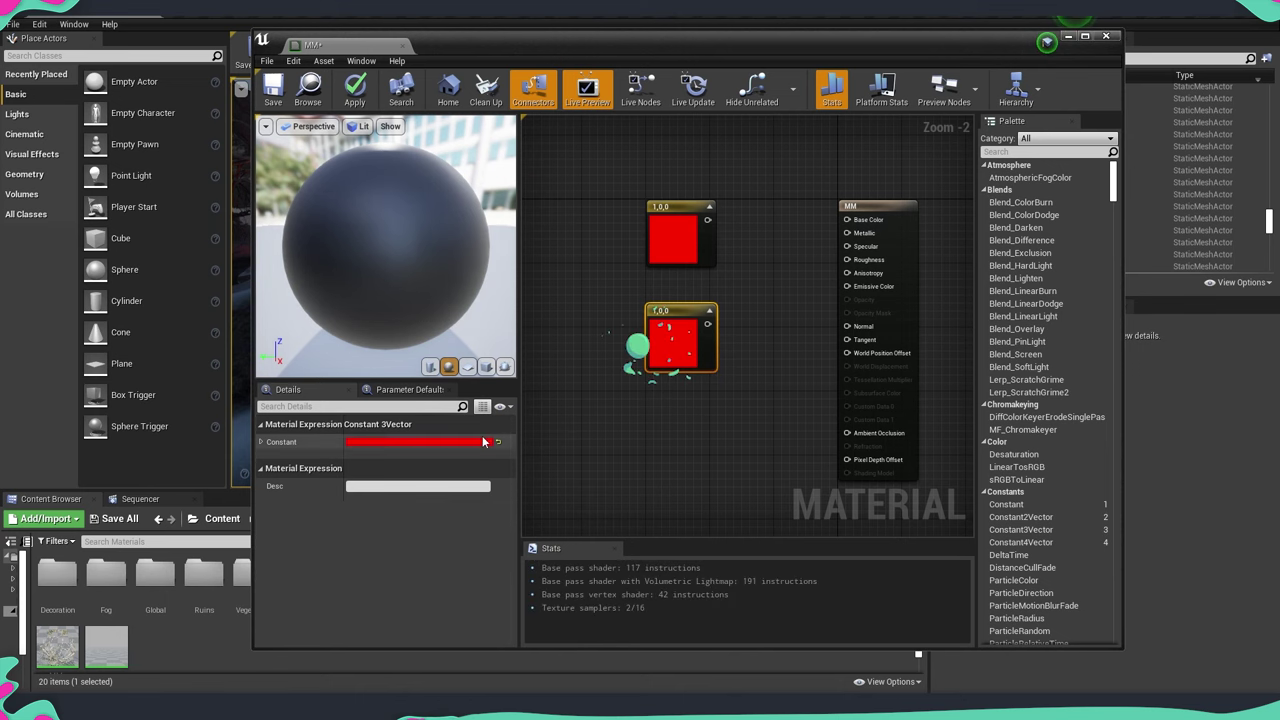
pyautogui.click(539, 416)
pyautogui.moveTo(539, 416); pyautogui.dragTo(517, 407)
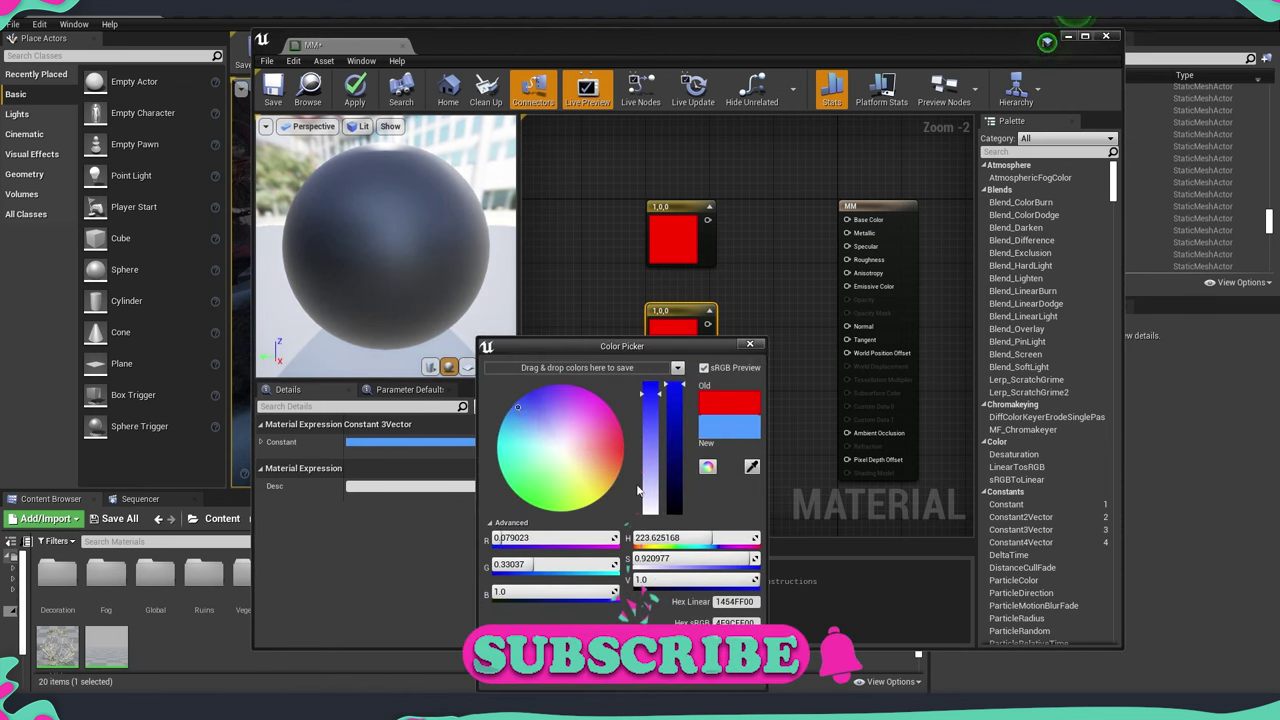
pyautogui.click(663, 666)
# Move the blue color constant slightly closer beneath the red one, leaving no node selected.
pyautogui.moveTo(636, 389); pyautogui.dragTo(661, 423, button='right')
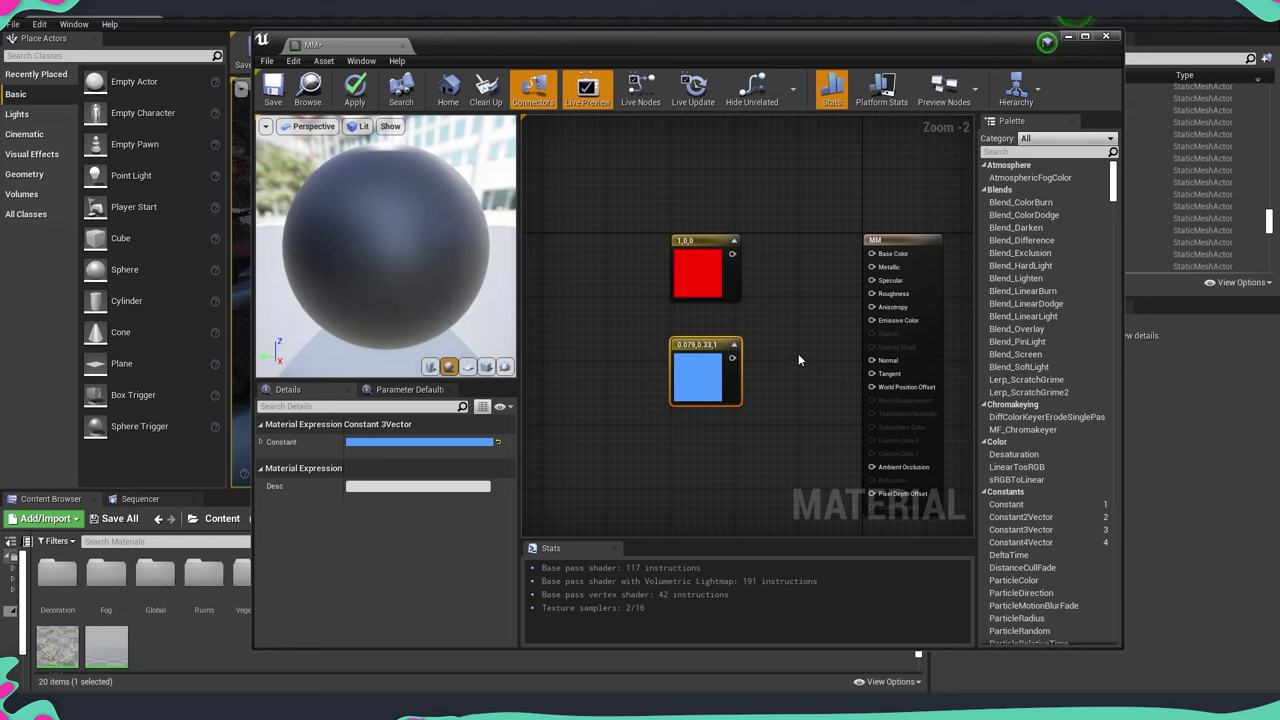
pyautogui.moveTo(792, 358); pyautogui.dragTo(749, 358, button='right')
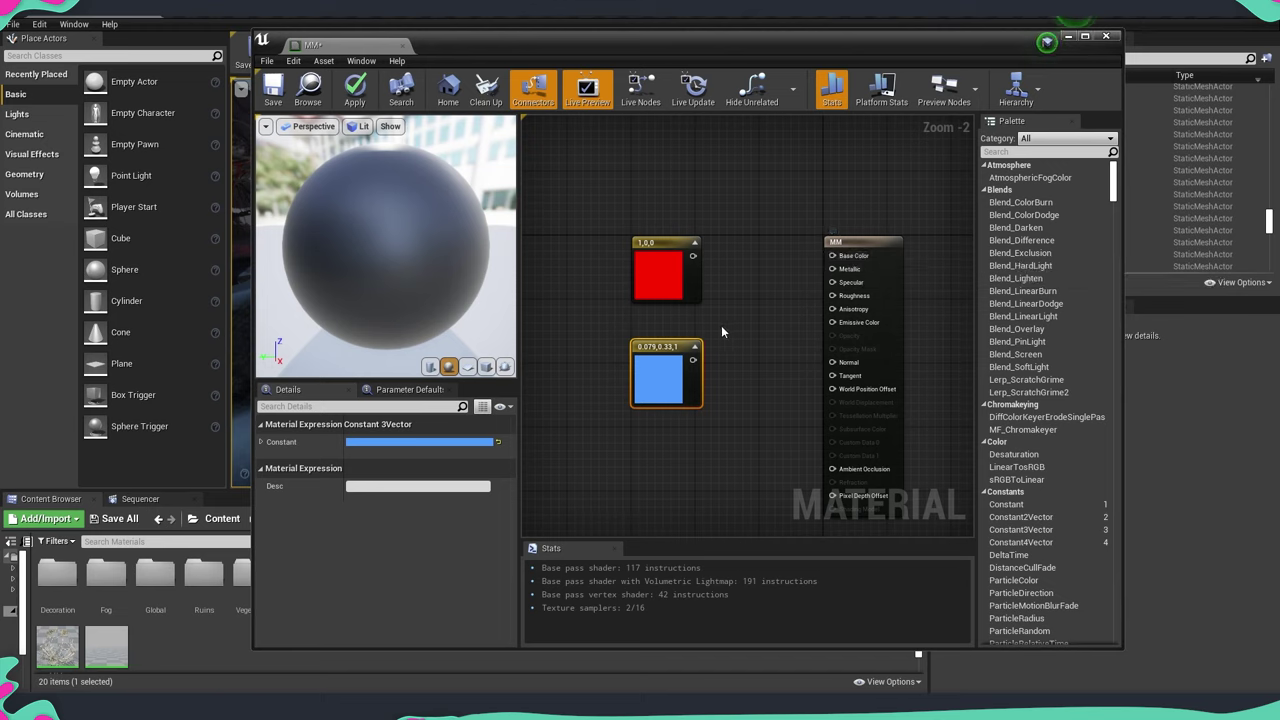
pyautogui.moveTo(658, 364); pyautogui.dragTo(657, 355)
pyautogui.moveTo(658, 355); pyautogui.dragTo(704, 370, button='right')
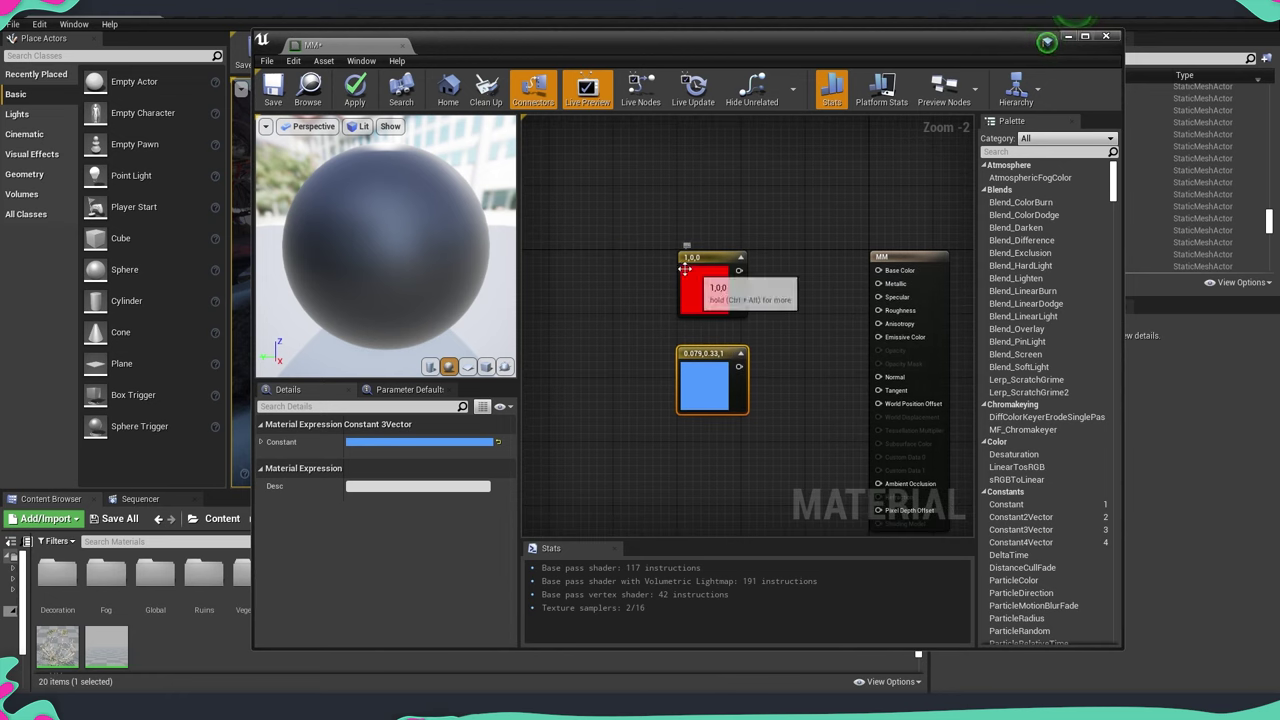
pyautogui.moveTo(650, 230); pyautogui.dragTo(744, 463)
pyautogui.moveTo(605, 304); pyautogui.dragTo(633, 293, button='right')
pyautogui.click(622, 313)
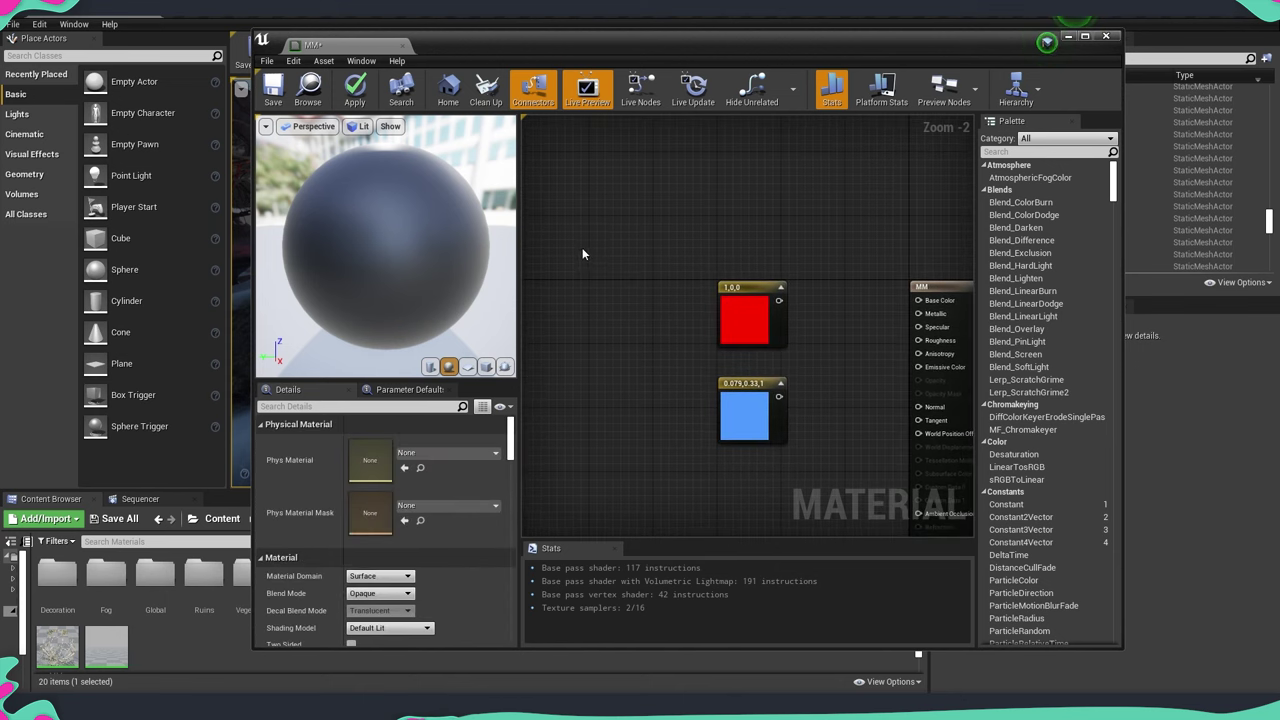
# Add a VertexColor node to the graph and place it above and left of the red constant.
pyautogui.rightClick(585, 219)
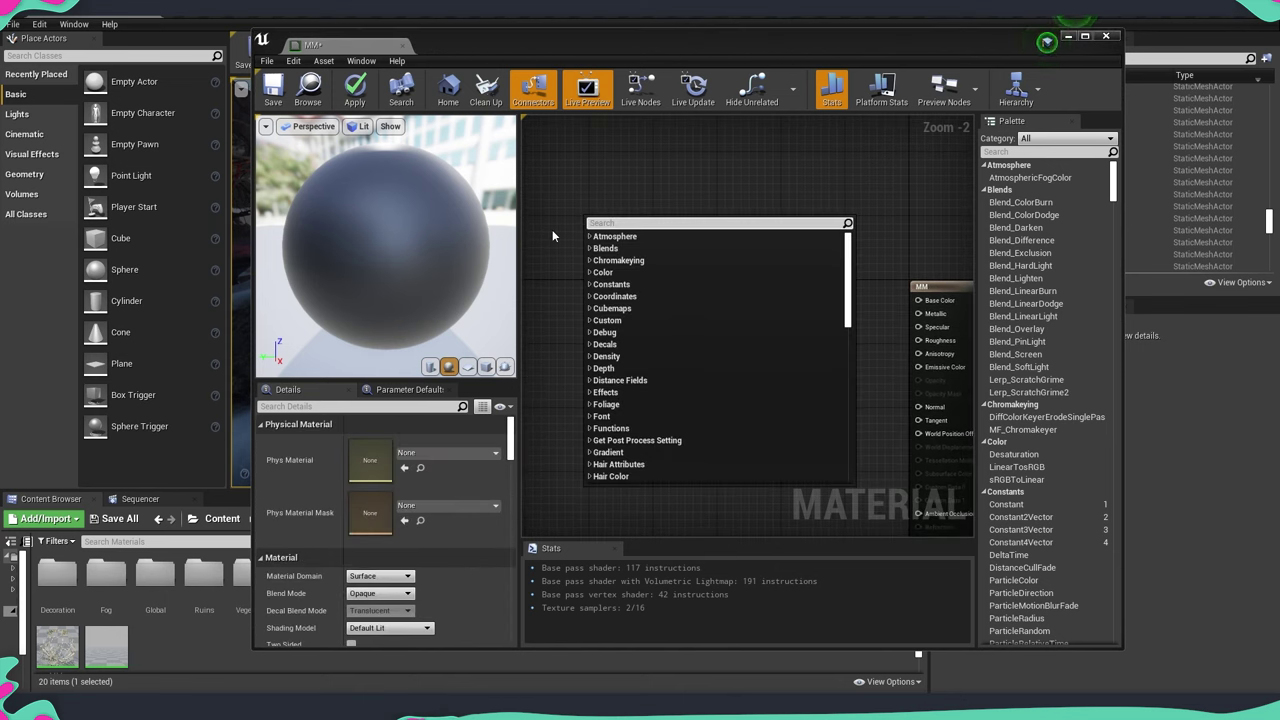
pyautogui.write('ver')
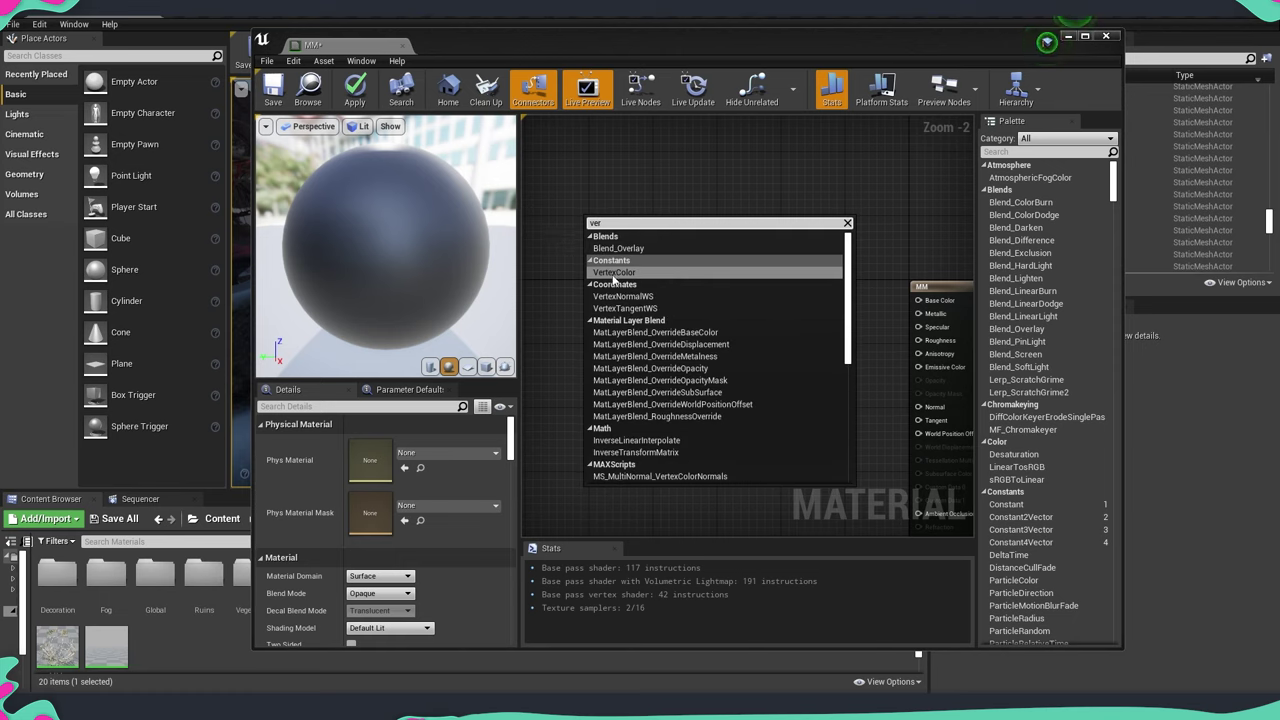
pyautogui.click(621, 273)
pyautogui.moveTo(621, 272); pyautogui.dragTo(612, 241)
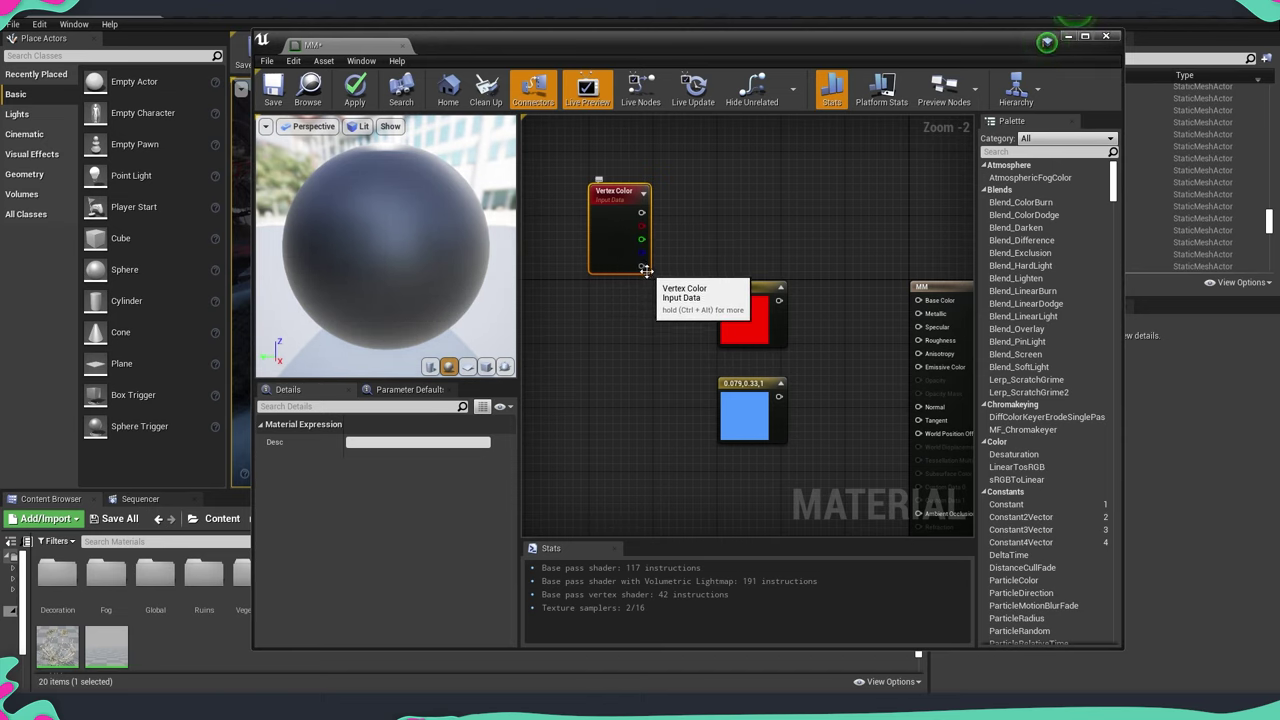
pyautogui.scroll(3, 670, 270)
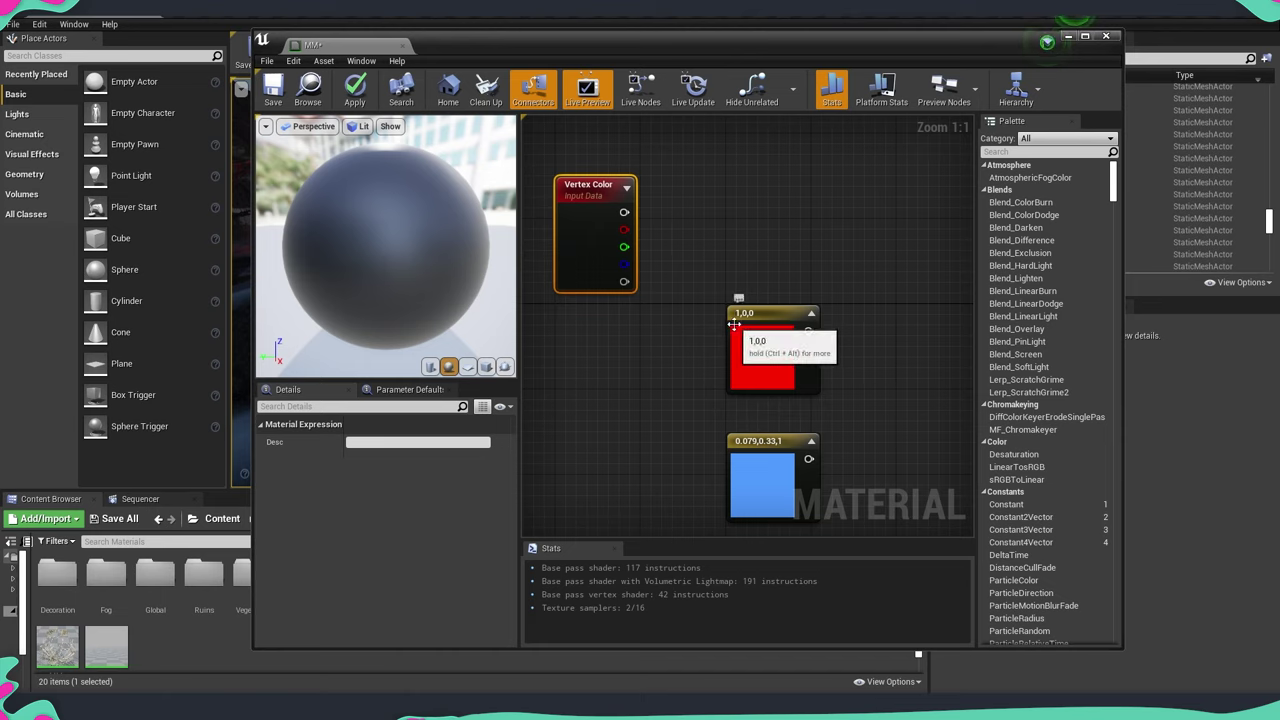
pyautogui.click(644, 276)
pyautogui.scroll(-1, 644, 276)
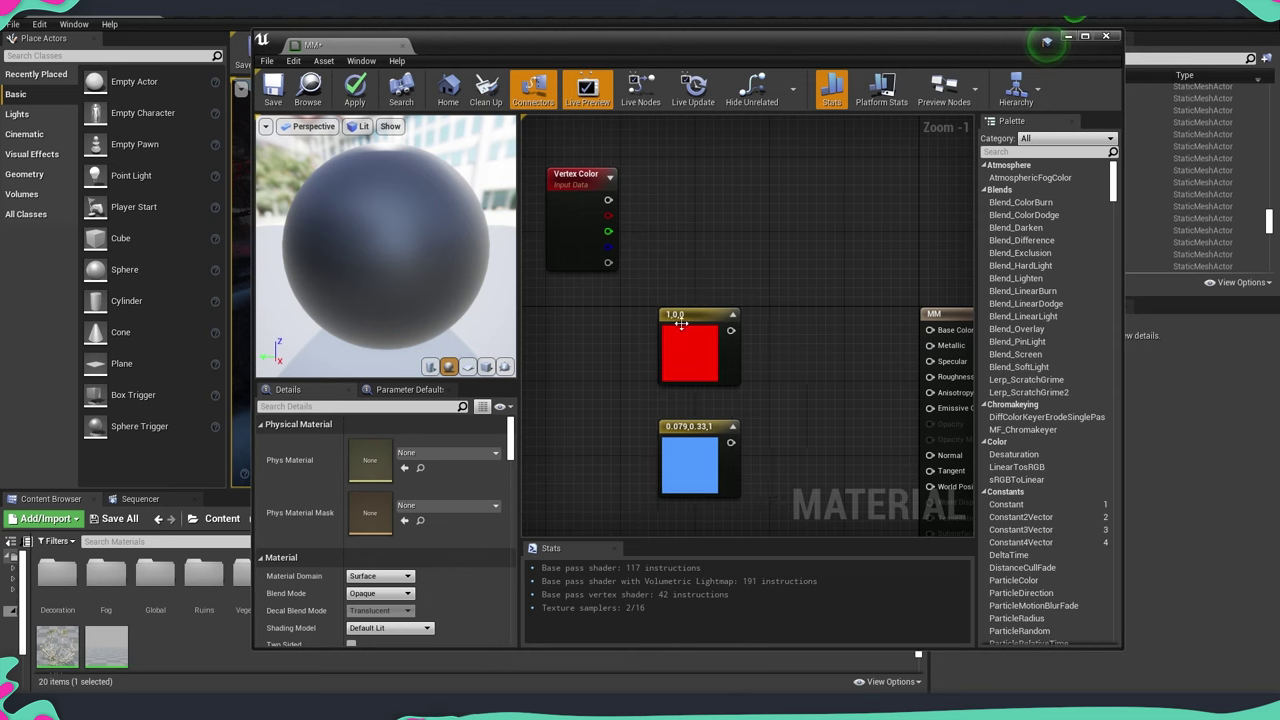
pyautogui.moveTo(652, 267); pyautogui.dragTo(729, 438)
pyautogui.moveTo(768, 346); pyautogui.dragTo(771, 386, button='right')
pyautogui.moveTo(662, 204); pyautogui.dragTo(653, 224, button='right')
pyautogui.click(625, 213)
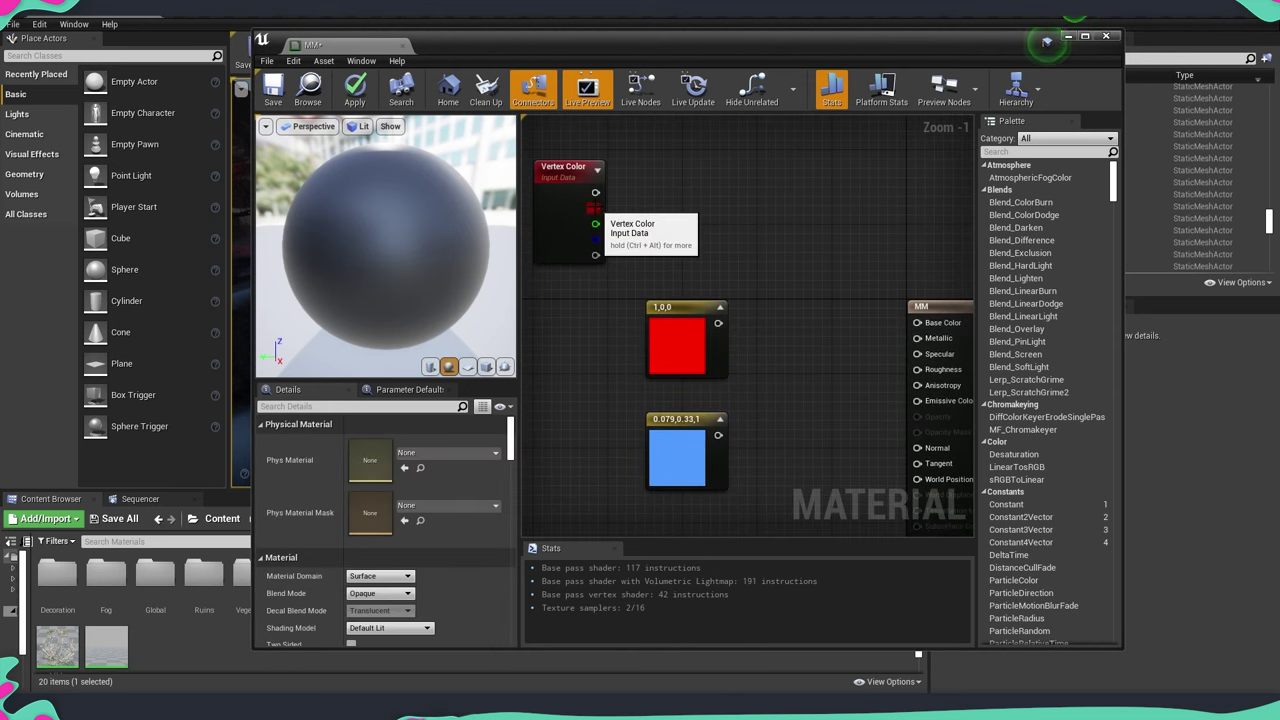
# Add a Lerp (Linear Interpolate) node and position it between the red constant and the MM material node.
pyautogui.rightClick(742, 249)
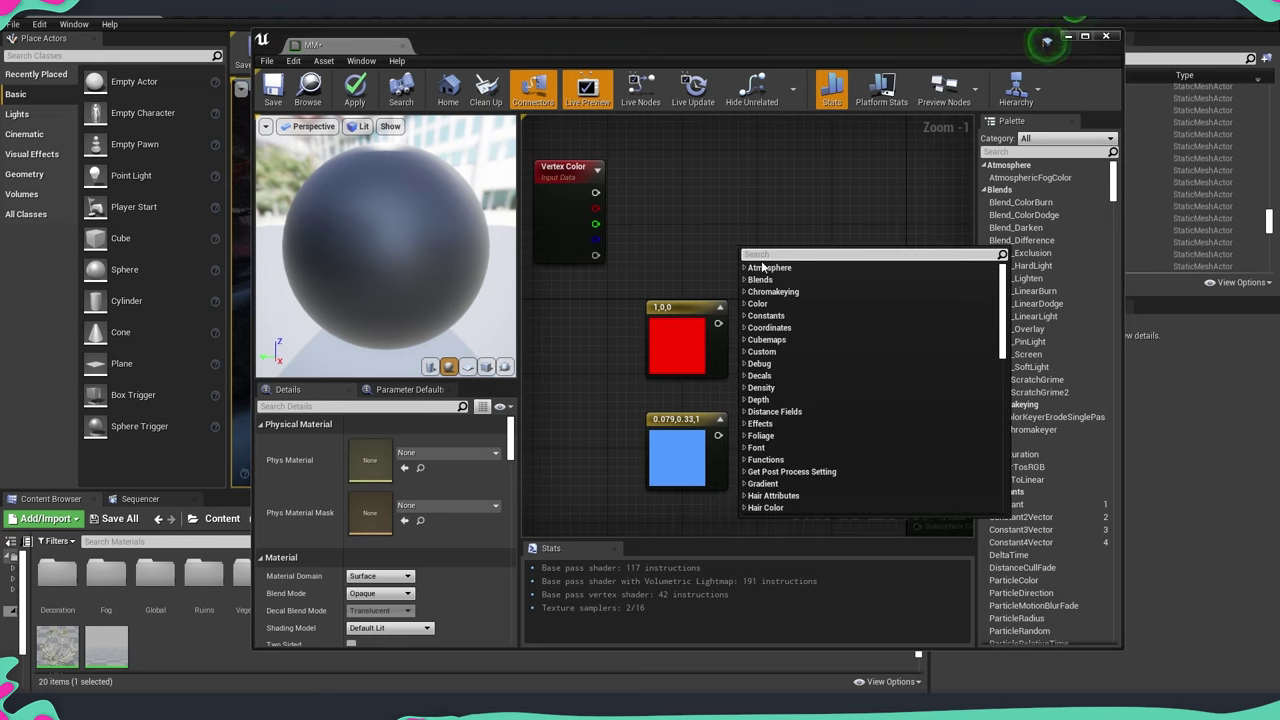
pyautogui.click(690, 251)
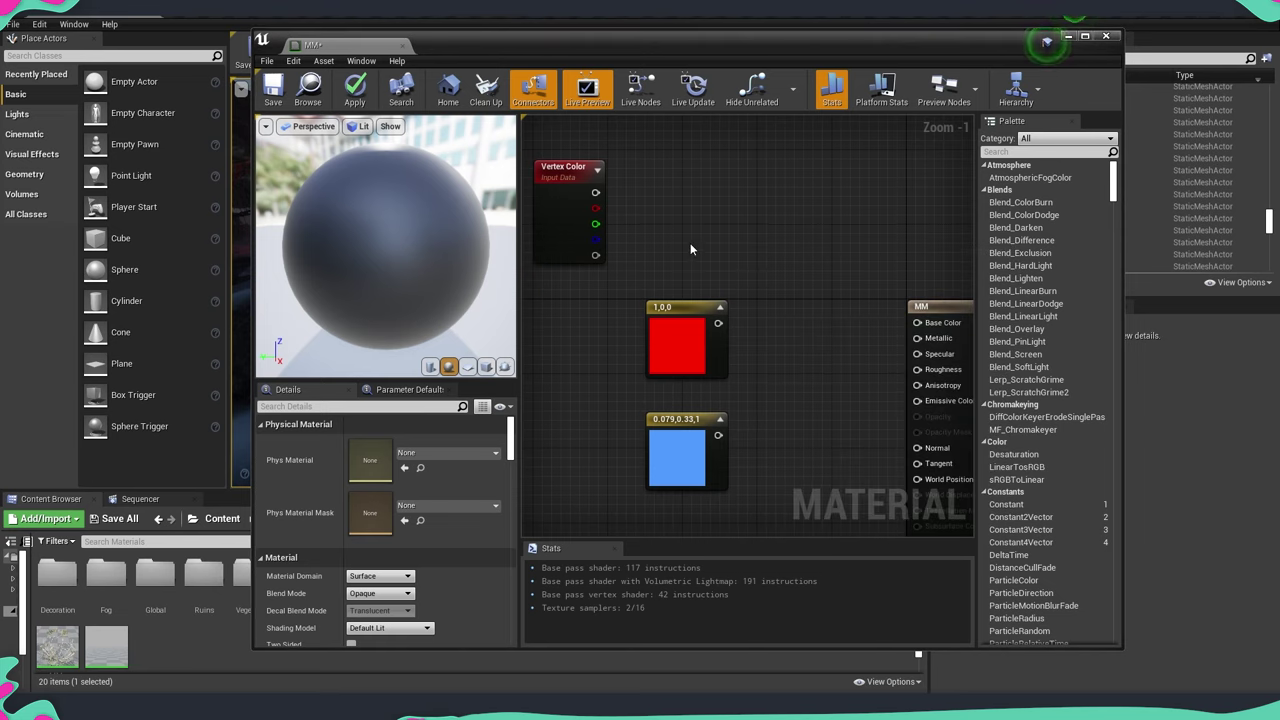
pyautogui.click(756, 225)
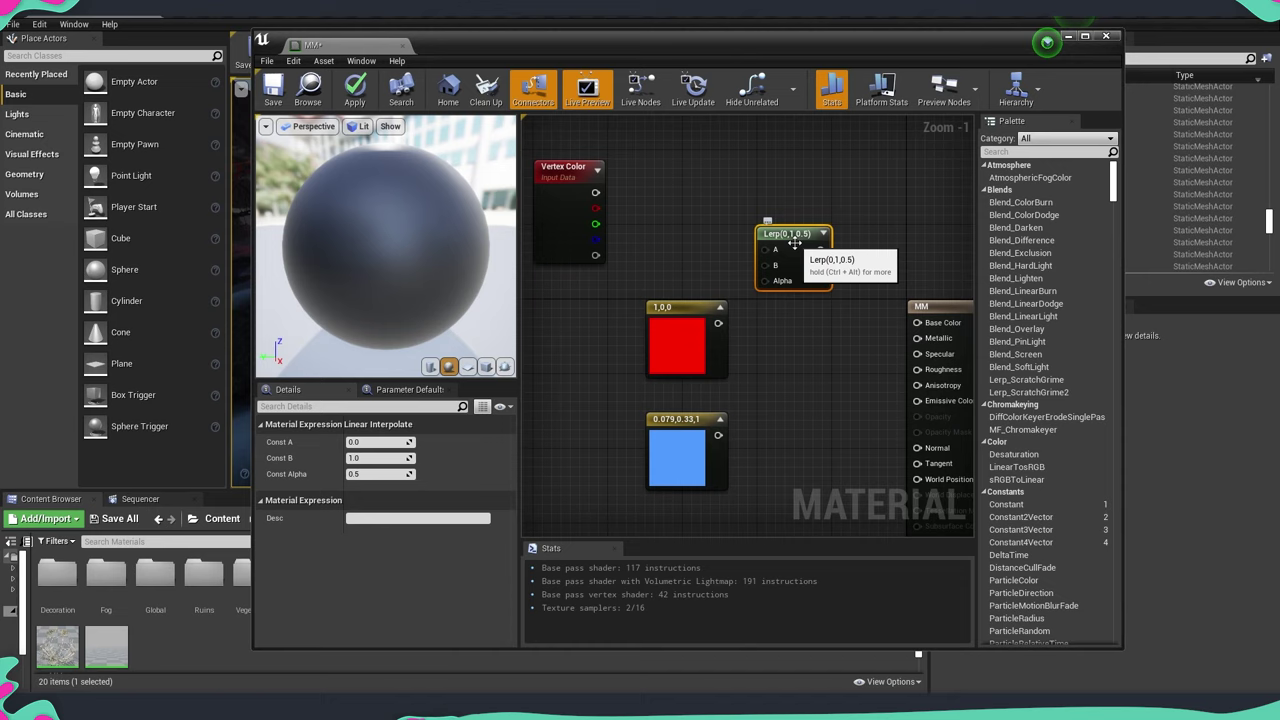
pyautogui.moveTo(793, 244); pyautogui.dragTo(802, 322)
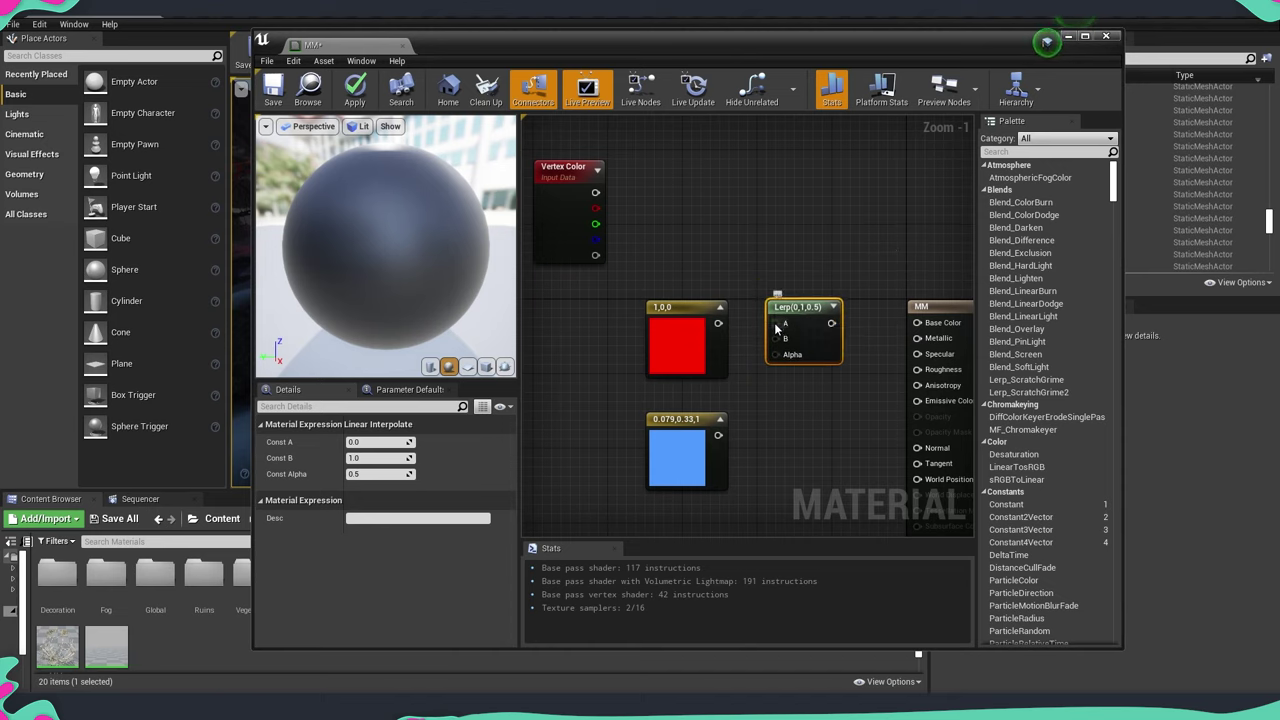
# Wire the red constant to the Lerp's A, the blue constant to B, Vertex Color's red output to Alpha, and the Lerp output to Base Color.
pyautogui.moveTo(720, 328); pyautogui.dragTo(757, 352)
pyautogui.moveTo(718, 440); pyautogui.dragTo(718, 437)
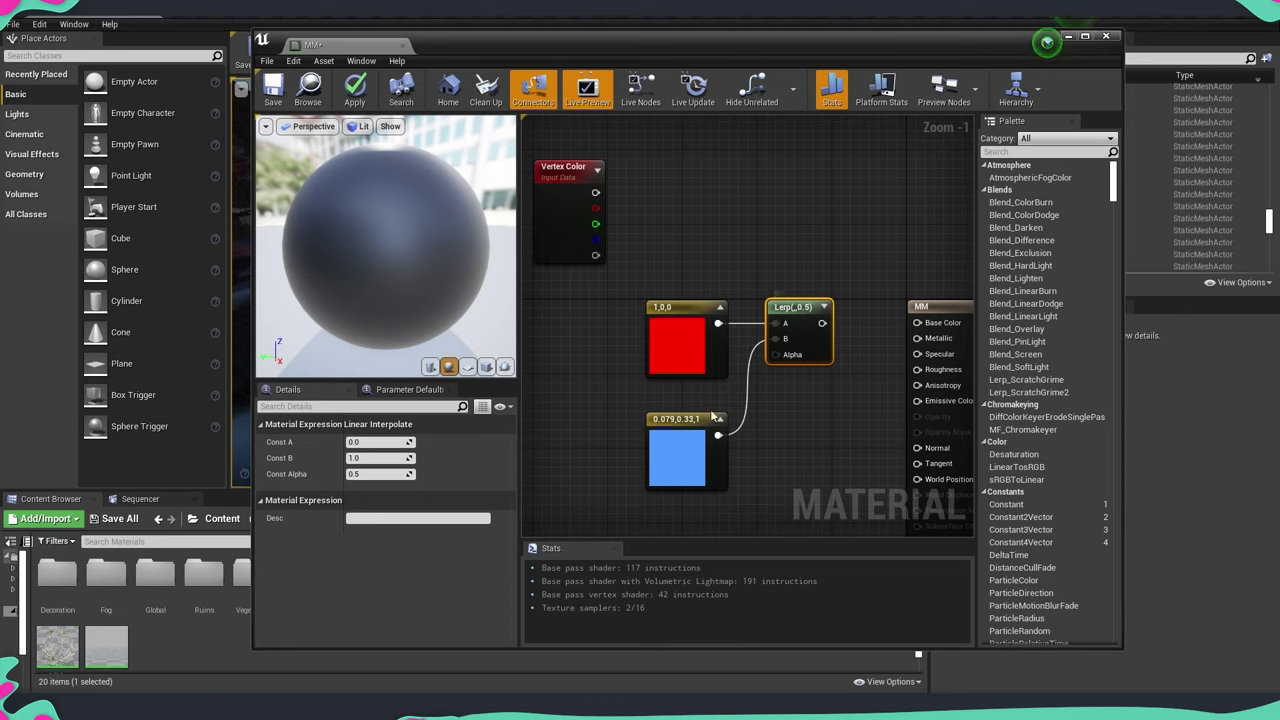
pyautogui.moveTo(680, 445); pyautogui.dragTo(680, 426)
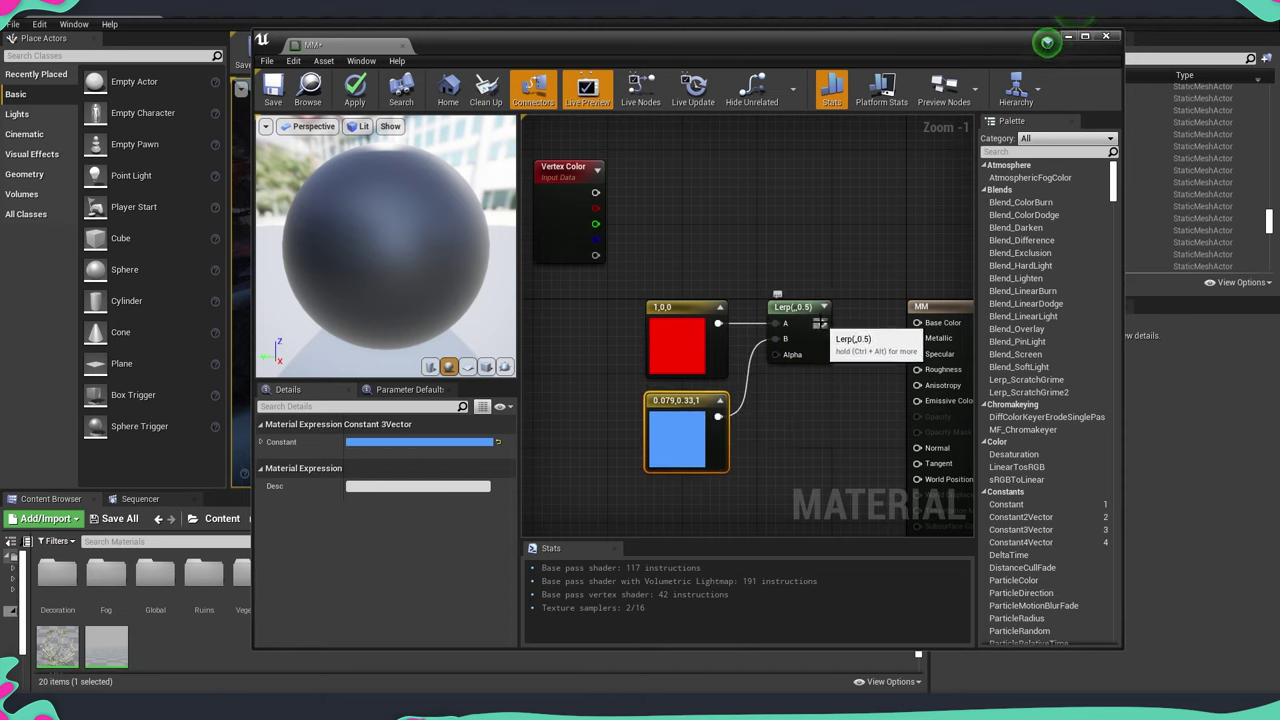
pyautogui.moveTo(822, 323); pyautogui.dragTo(932, 330)
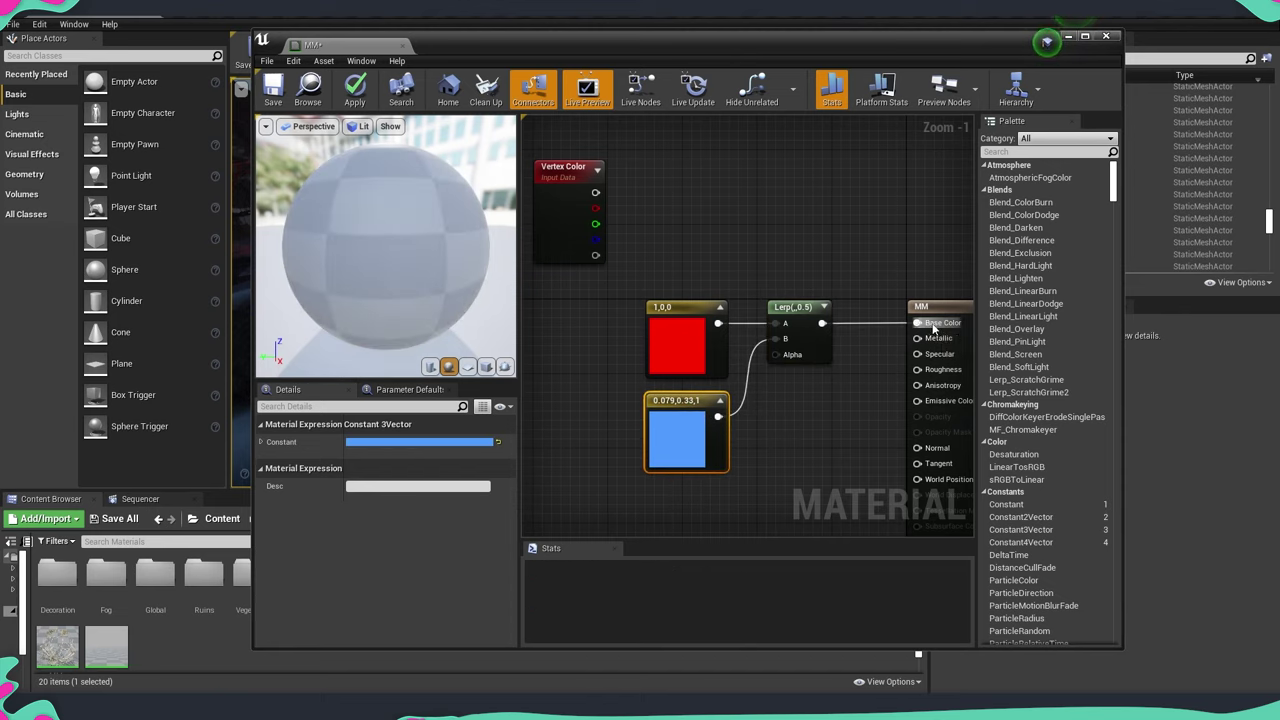
pyautogui.moveTo(776, 323); pyautogui.dragTo(596, 209)
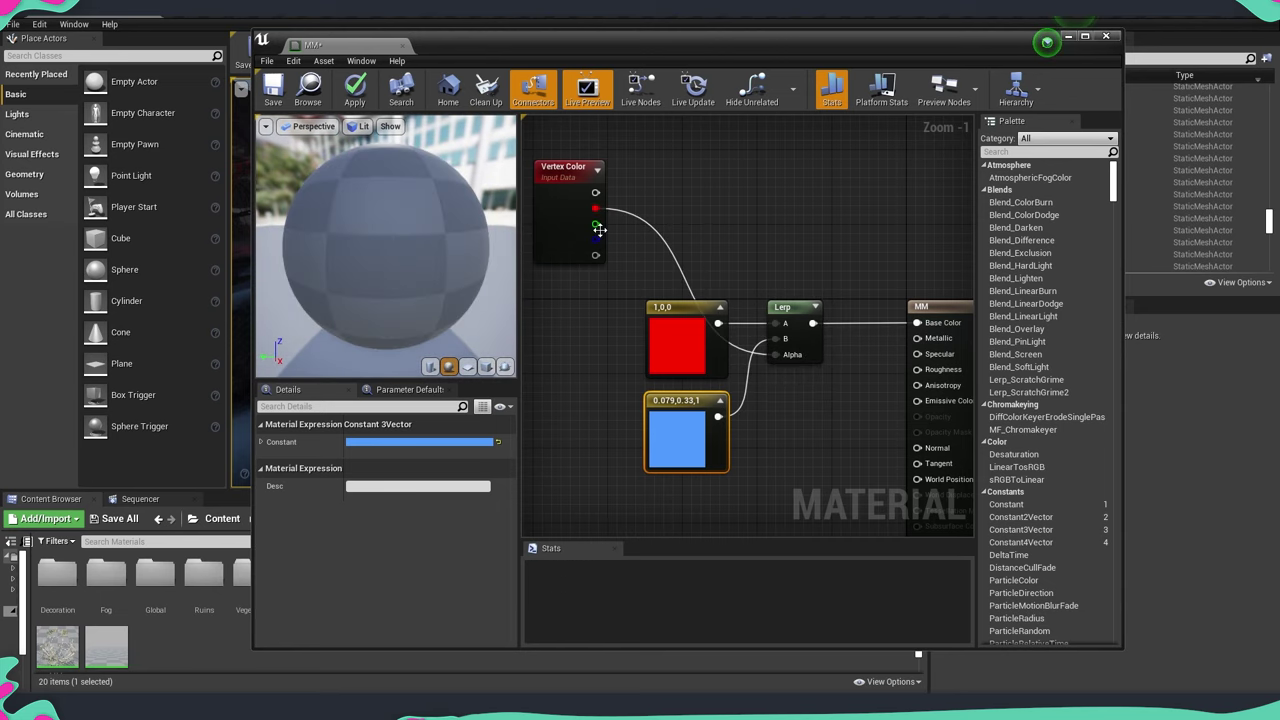
# Apply and save the MM material, and maximize its editor window.
pyautogui.click(356, 90)
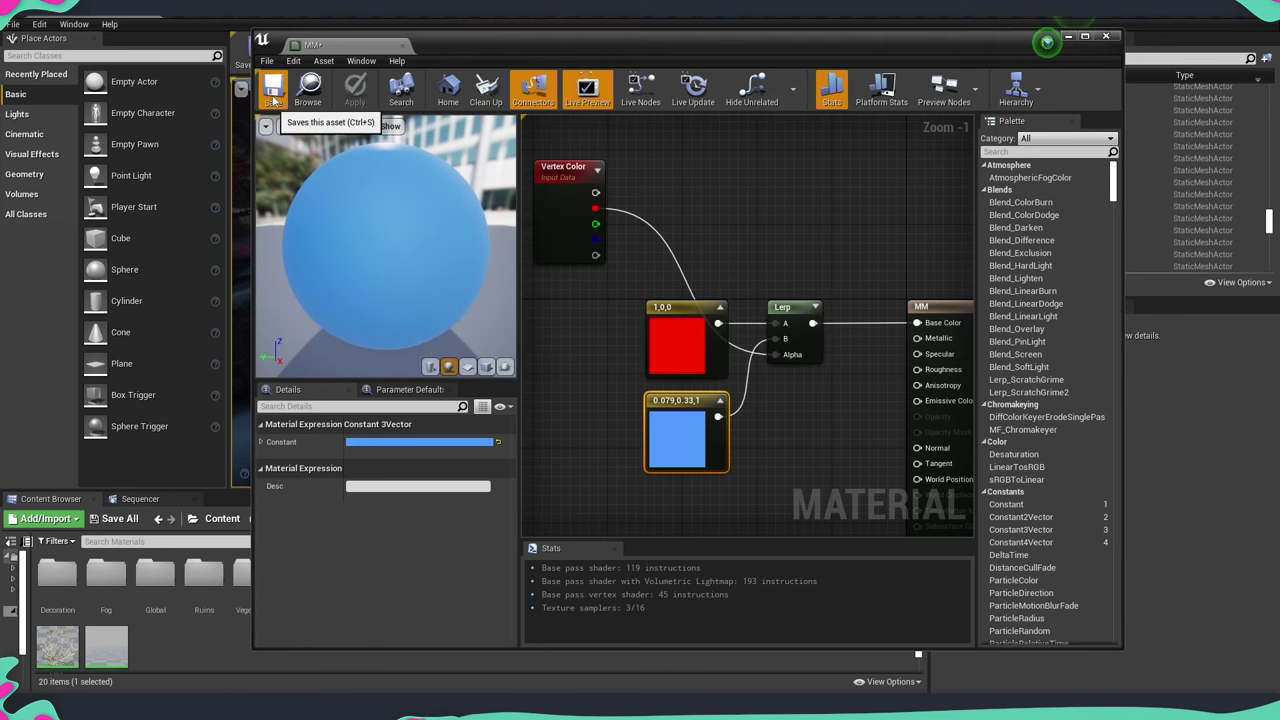
pyautogui.click(272, 88)
pyautogui.doubleClick(350, 47)
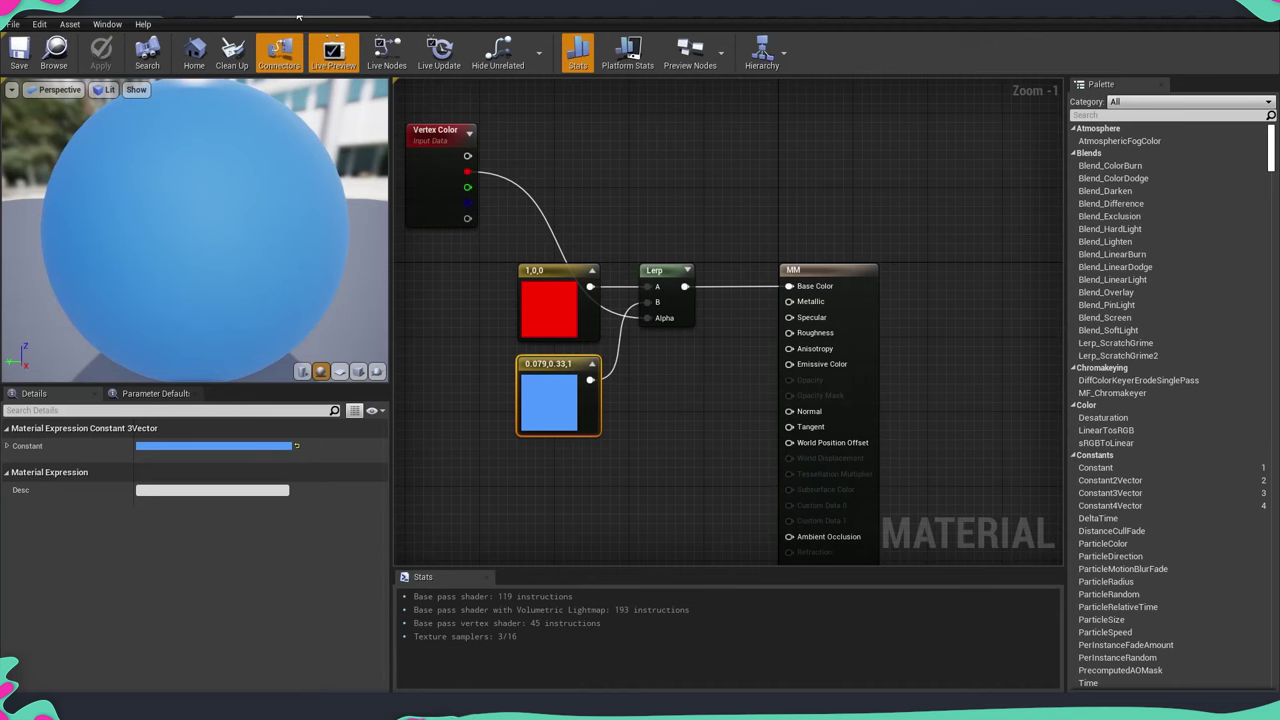
# Switch back to the level editor and place a basic Sphere on the snowy ground beside the rock.
pyautogui.click(95, 17)
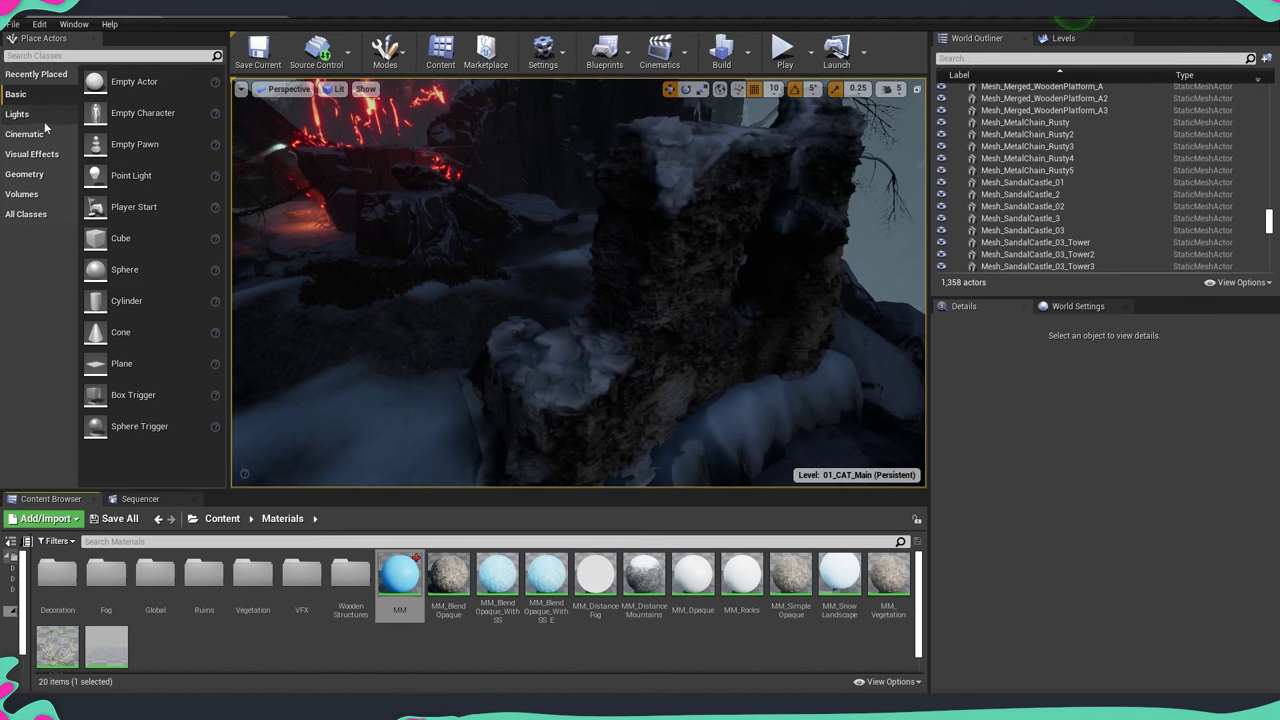
pyautogui.moveTo(120, 269); pyautogui.dragTo(402, 392)
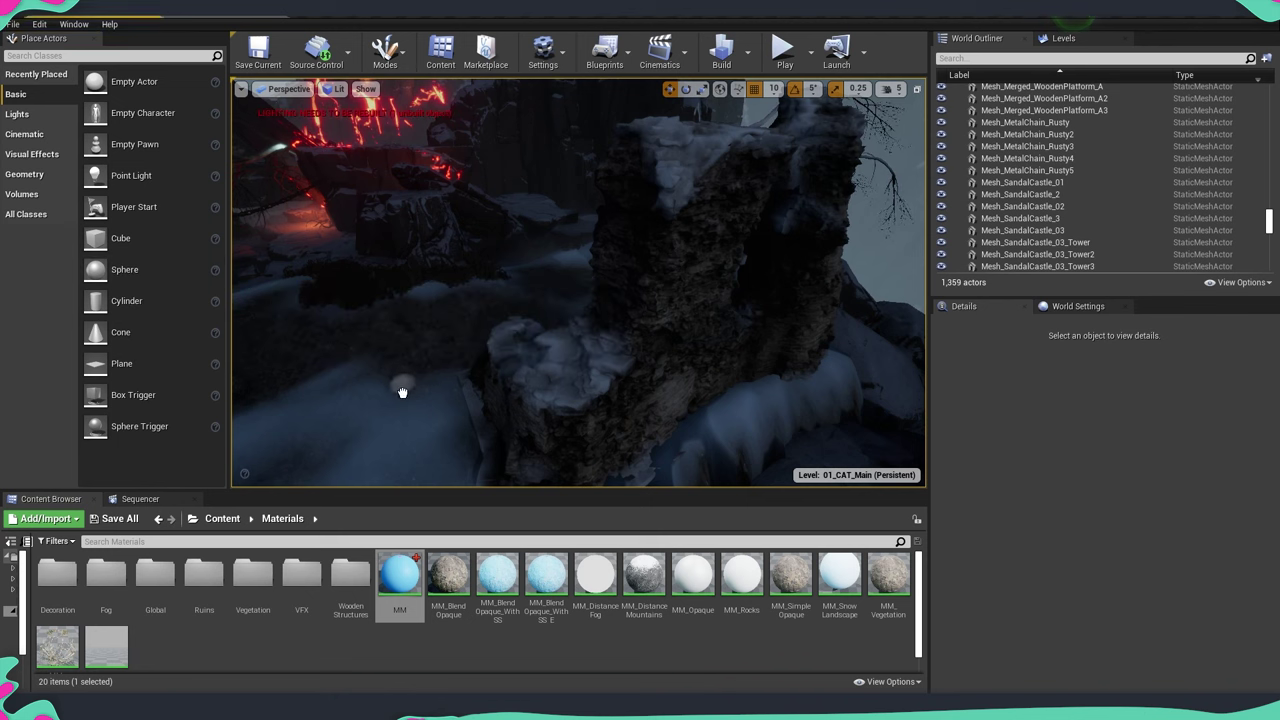
pyautogui.moveTo(408, 451); pyautogui.dragTo(408, 451)
pyautogui.moveTo(408, 451); pyautogui.dragTo(300, 451, button='right')
# Scale the sphere up uniformly and raise it above the ground.
pyautogui.press('r')
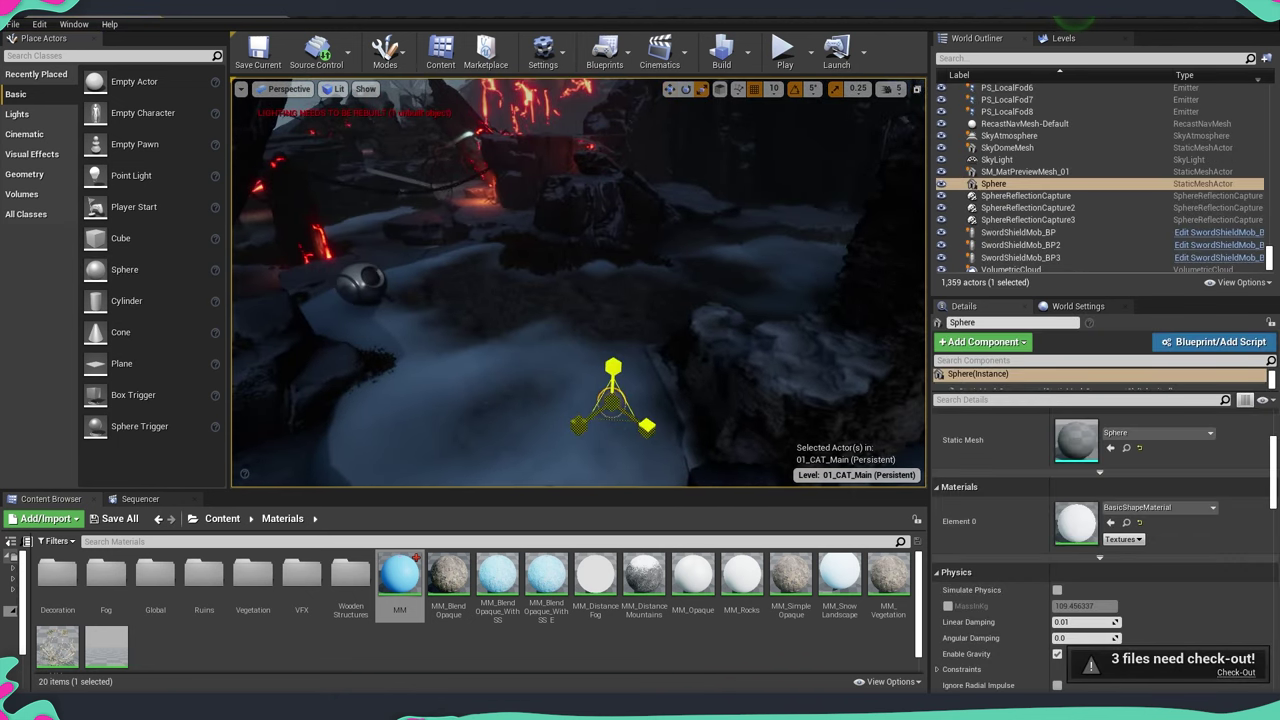
pyautogui.moveTo(611, 403); pyautogui.dragTo(676, 344)
pyautogui.press('w')
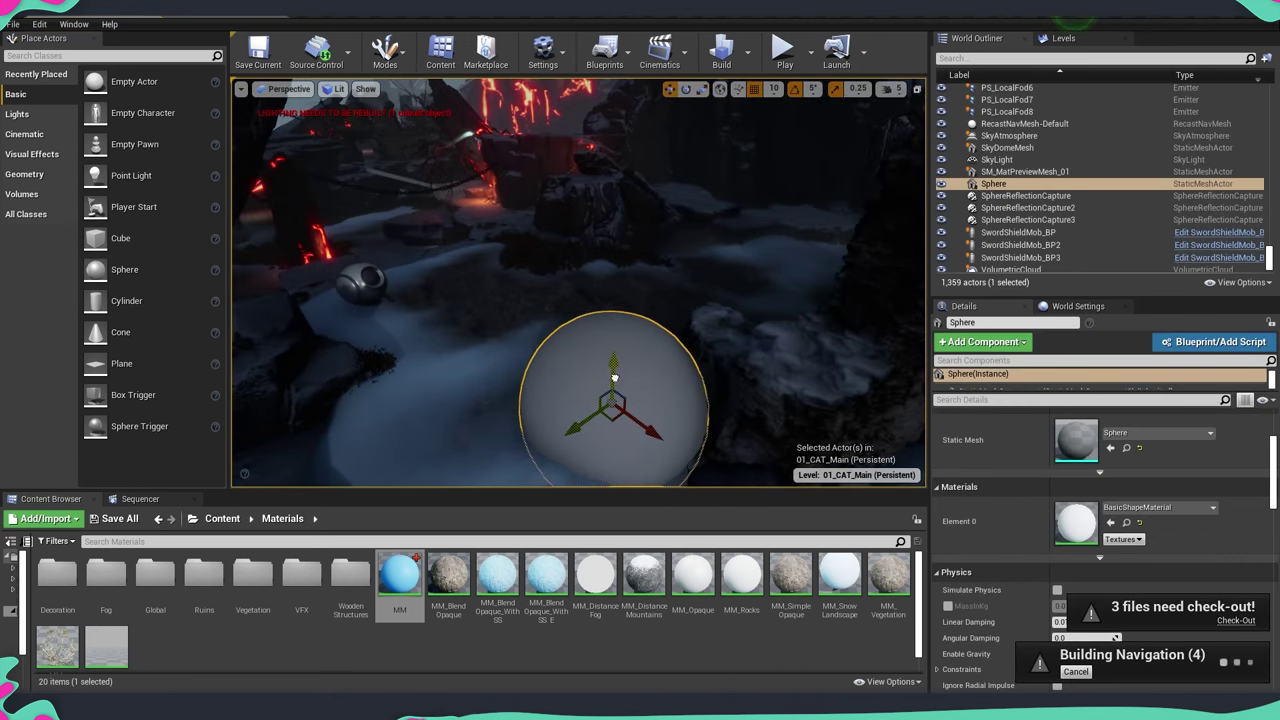
pyautogui.moveTo(614, 372); pyautogui.dragTo(623, 166)
# Assign the MM material to the sphere's Element 0 material slot.
pyautogui.moveTo(623, 166); pyautogui.dragTo(680, 70, button='right')
pyautogui.moveTo(400, 572); pyautogui.dragTo(1086, 527)
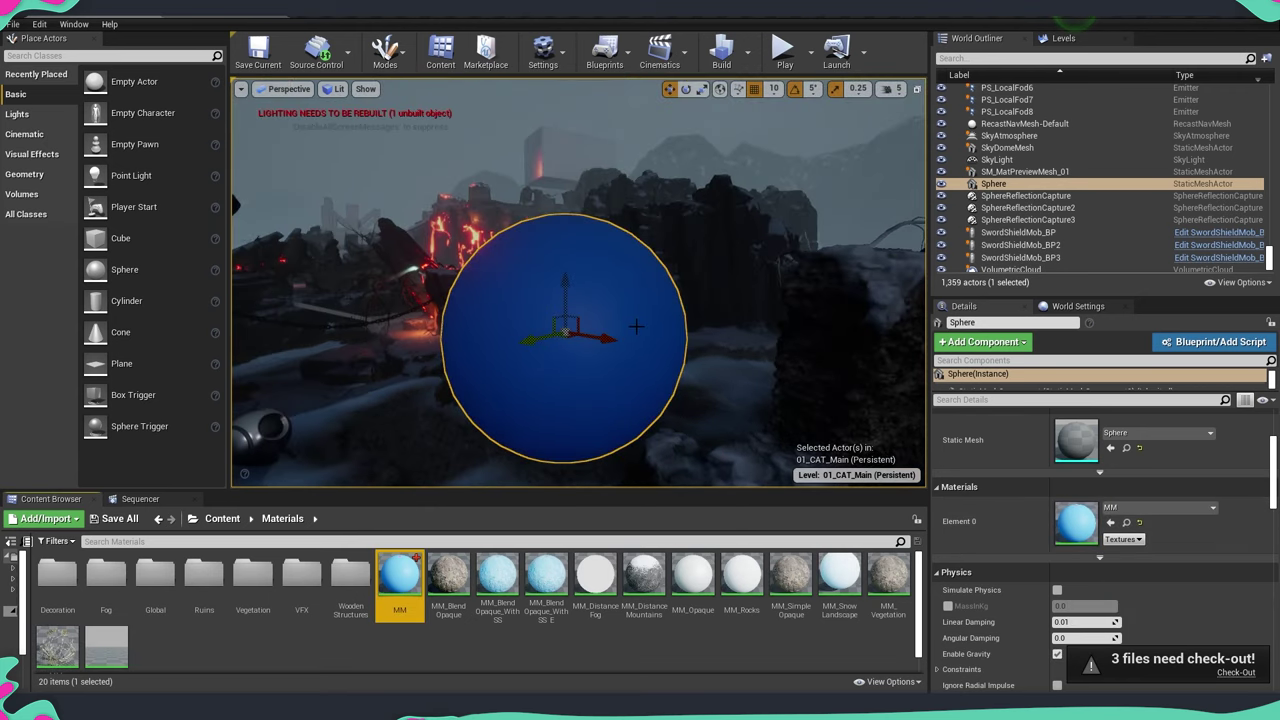
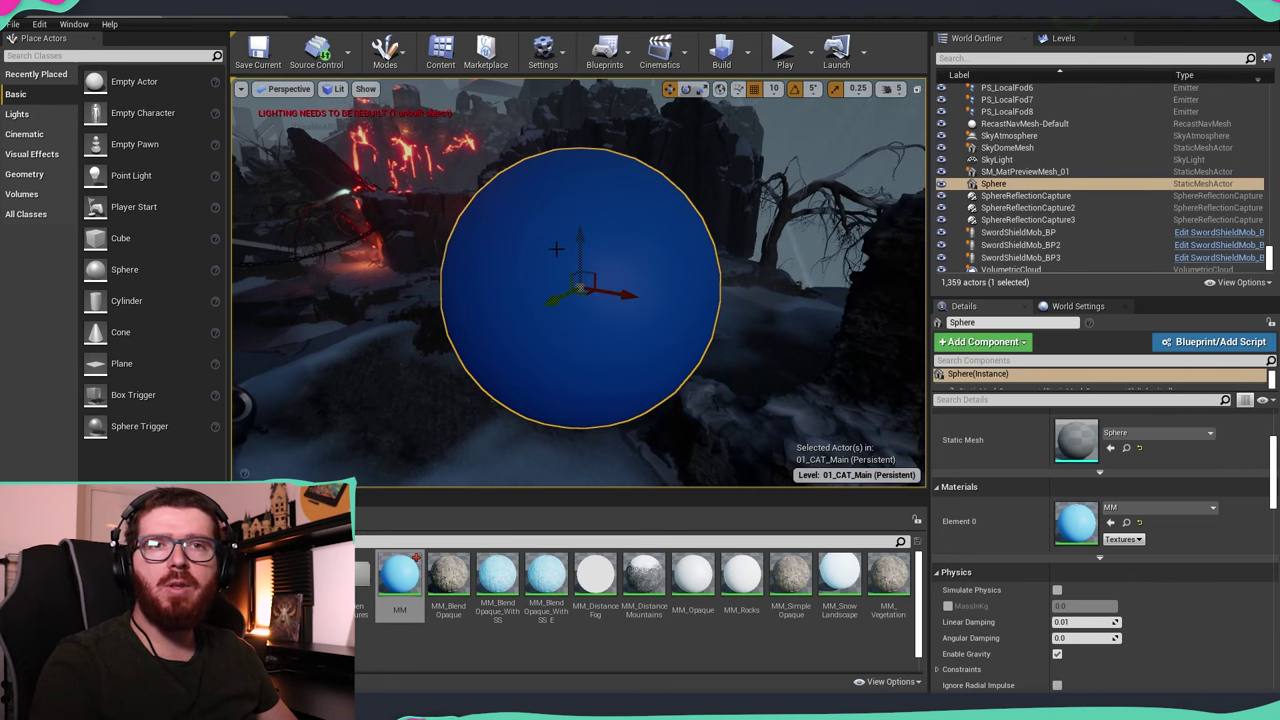
# Enter Mesh Paint mode and activate the vertex color Paint tool with only the Red channel enabled.
pyautogui.click(386, 52)
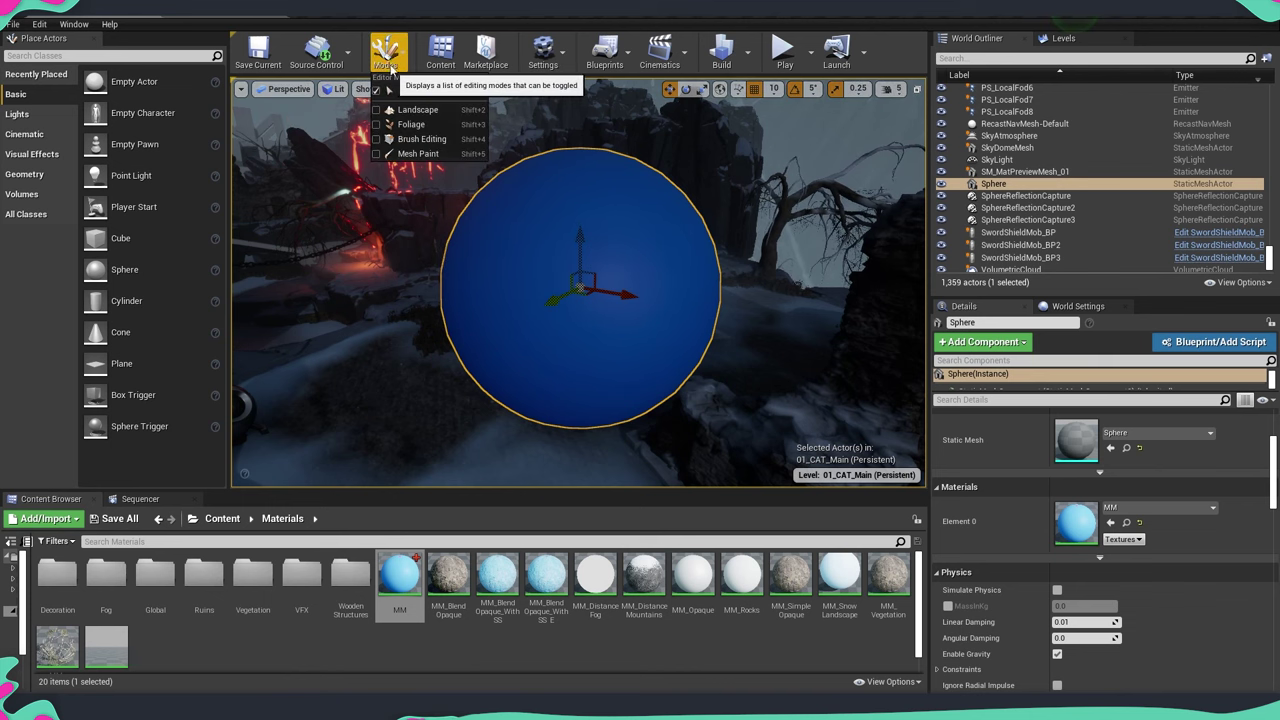
pyautogui.click(421, 155)
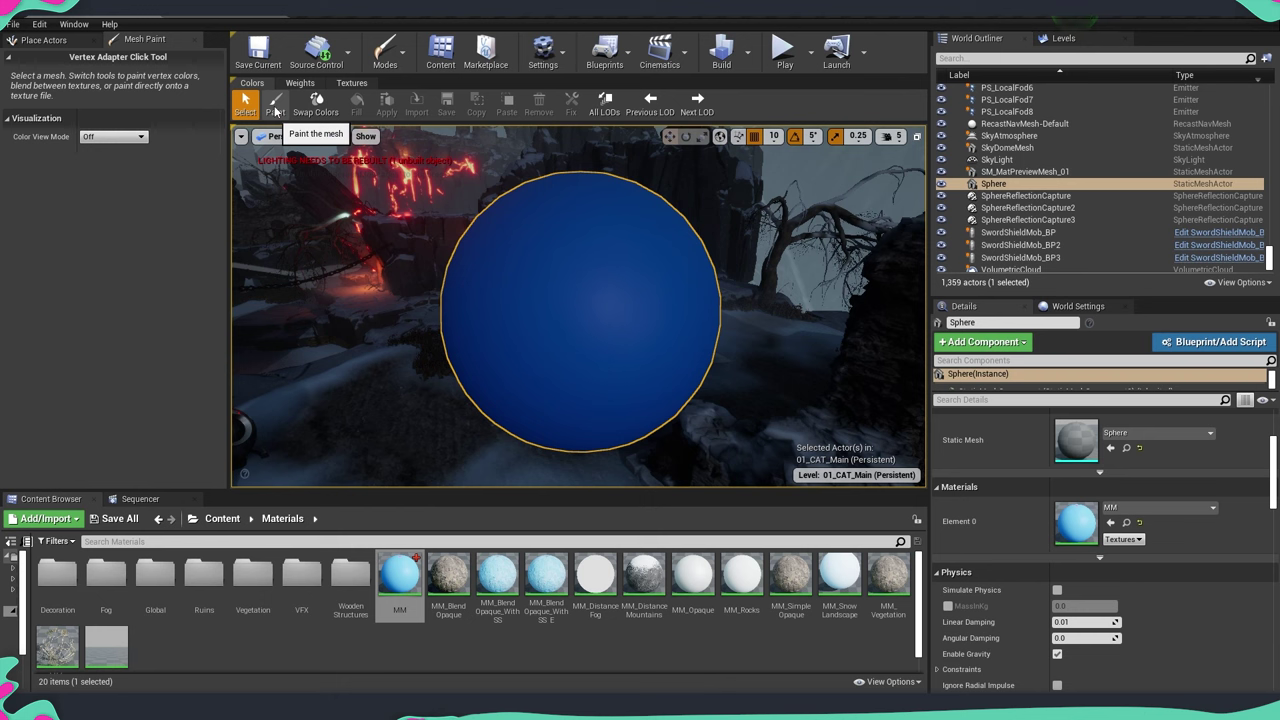
pyautogui.click(275, 106)
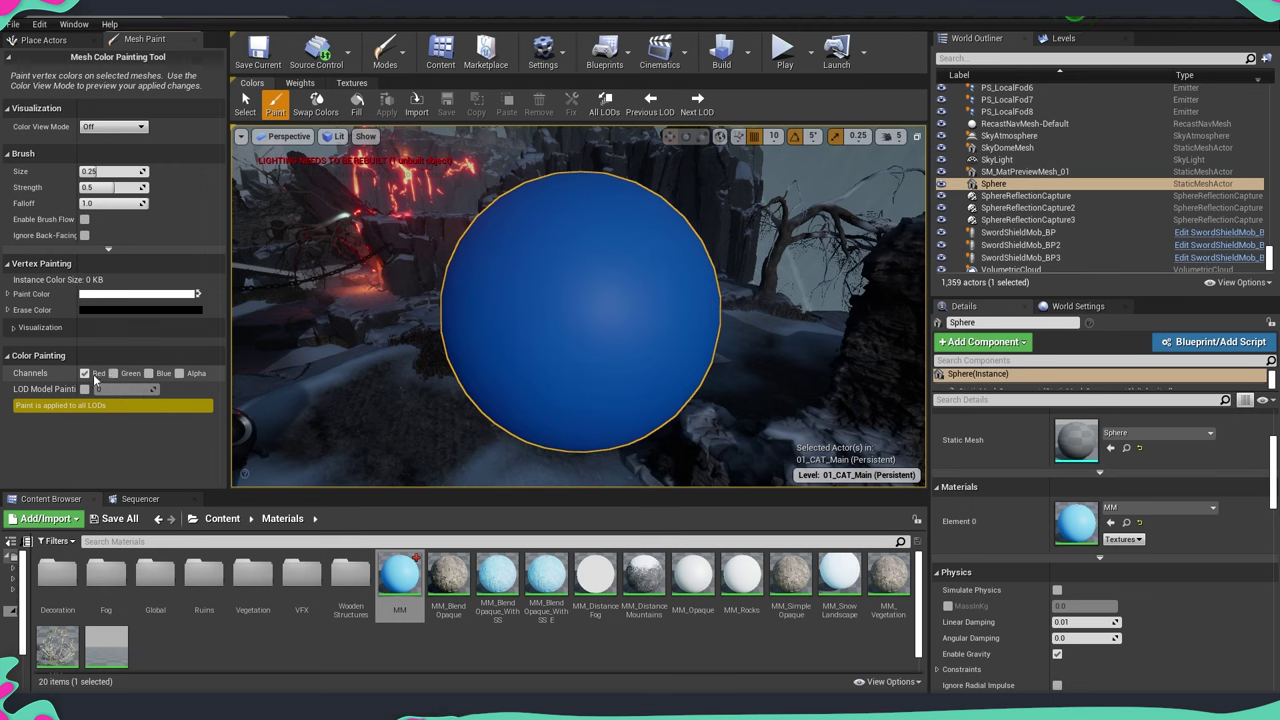
pyautogui.click(85, 373)
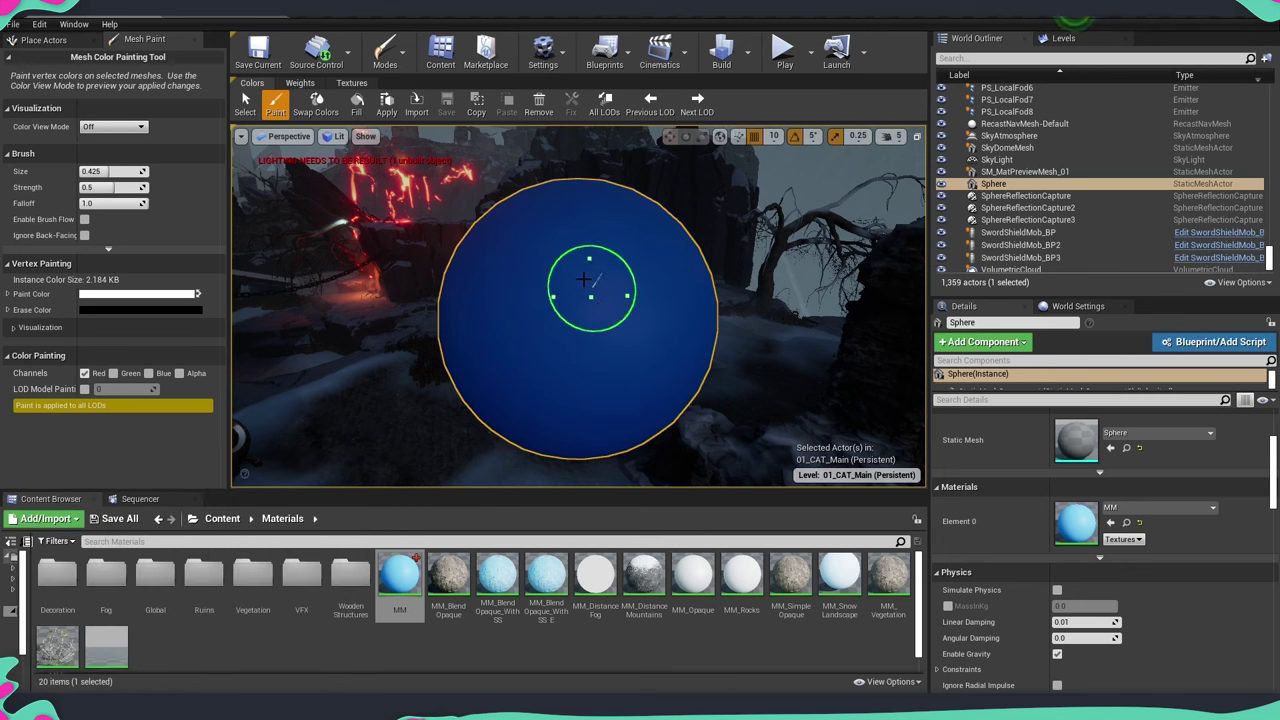
# Erase the red vertex channel over a patch on the sphere's front using a brush size of 0.425.
pyautogui.moveTo(551, 297)
pyautogui.mouseDown()
pyautogui.moveTo(565, 305)
pyautogui.moveTo(552, 266)
pyautogui.moveTo(623, 271)
pyautogui.moveTo(571, 343)
pyautogui.moveTo(569, 266)
pyautogui.moveTo(611, 332)
pyautogui.moveTo(571, 277)
pyautogui.moveTo(577, 326)
pyautogui.moveTo(606, 324)
pyautogui.mouseUp()
pyautogui.moveTo(606, 318); pyautogui.dragTo(656, 308, button='right')
pyautogui.press('a')
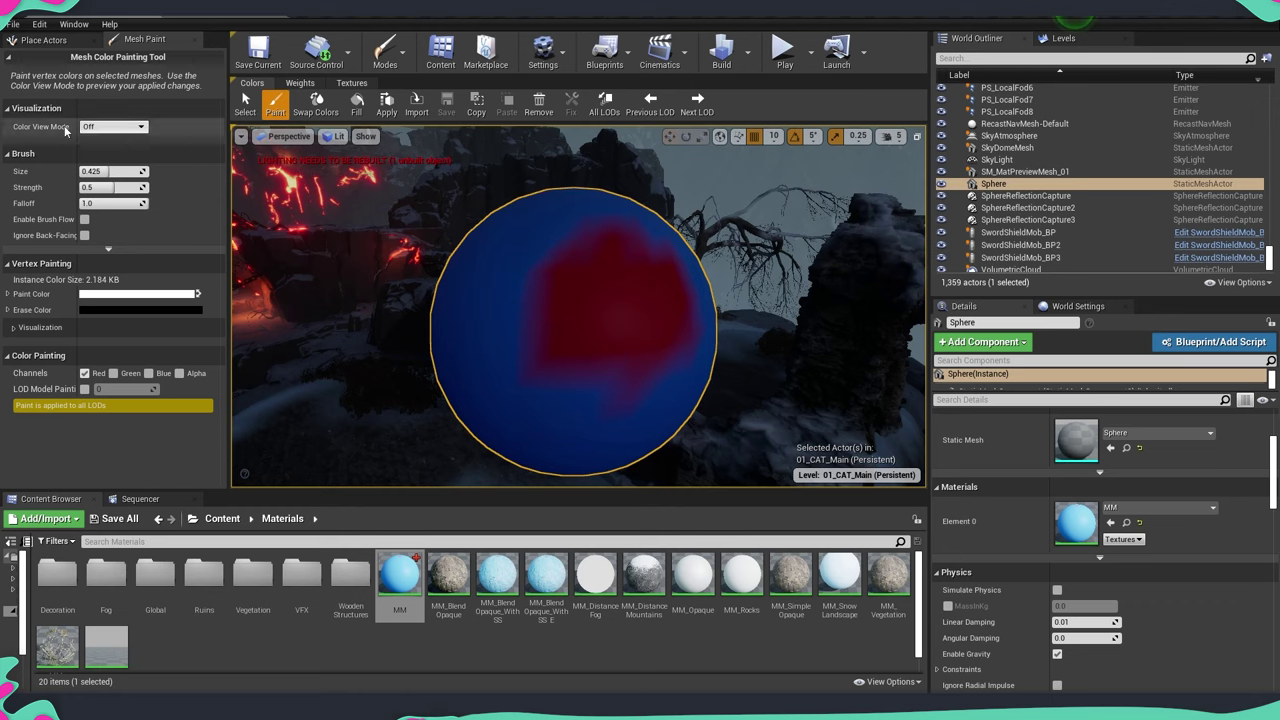
# With the color view set to RGB Channels, erase red, green and blue on the sphere's front patch and paint only the Red channel back.
pyautogui.click(125, 127)
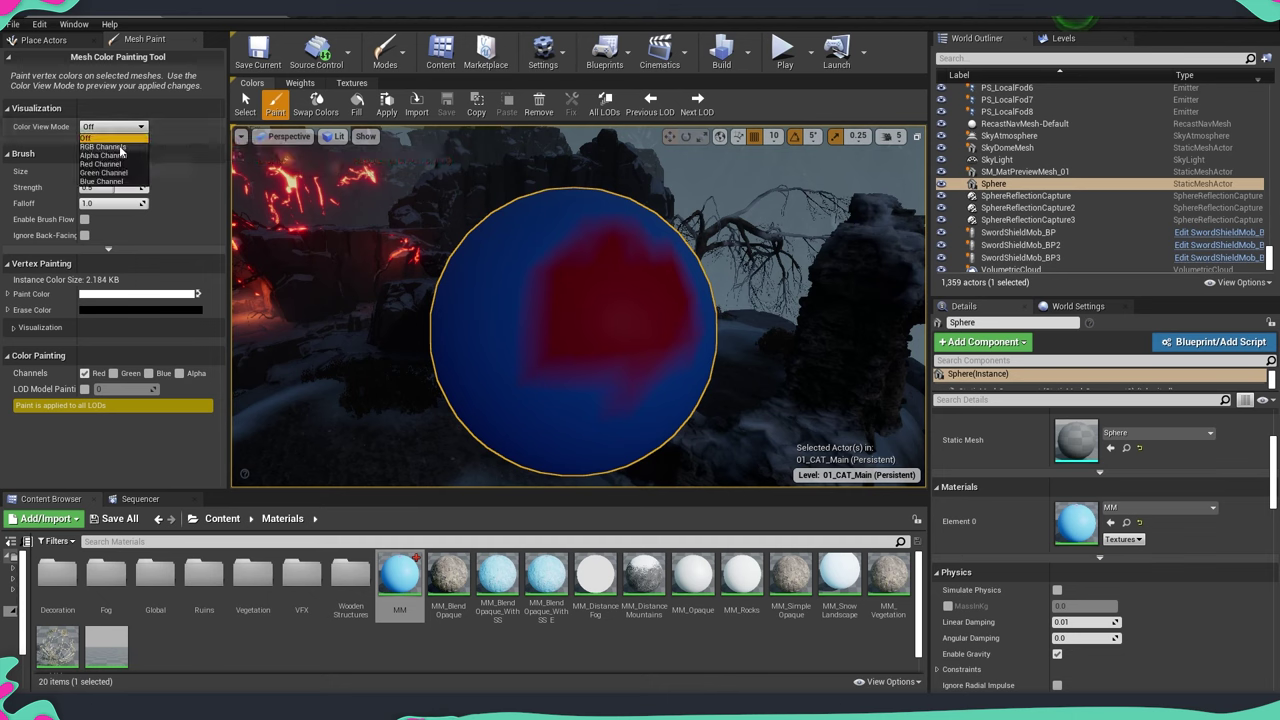
pyautogui.click(103, 147)
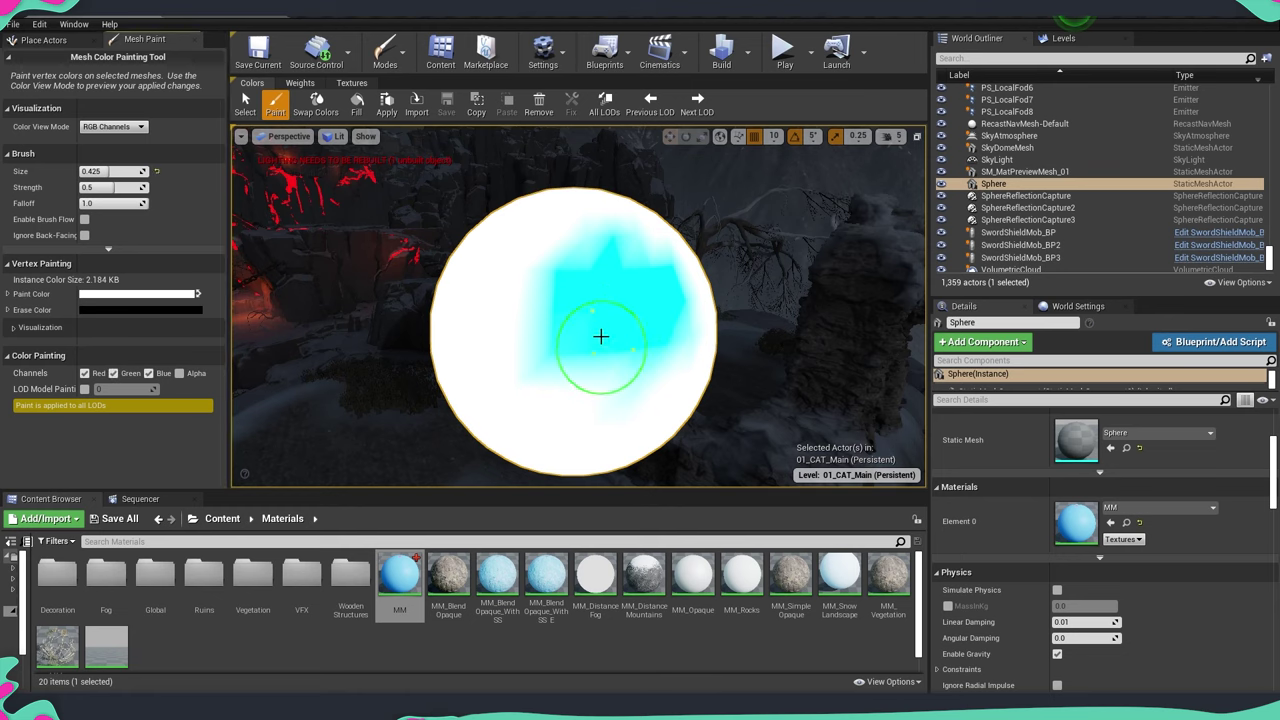
pyautogui.moveTo(634, 316)
pyautogui.keyDown('shift'); pyautogui.mouseDown()
pyautogui.moveTo(594, 334)
pyautogui.moveTo(557, 266)
pyautogui.moveTo(665, 281)
pyautogui.moveTo(651, 357)
pyautogui.moveTo(617, 229)
pyautogui.moveTo(634, 351)
pyautogui.moveTo(650, 362)
pyautogui.moveTo(676, 308)
pyautogui.mouseUp(); pyautogui.keyUp('shift')
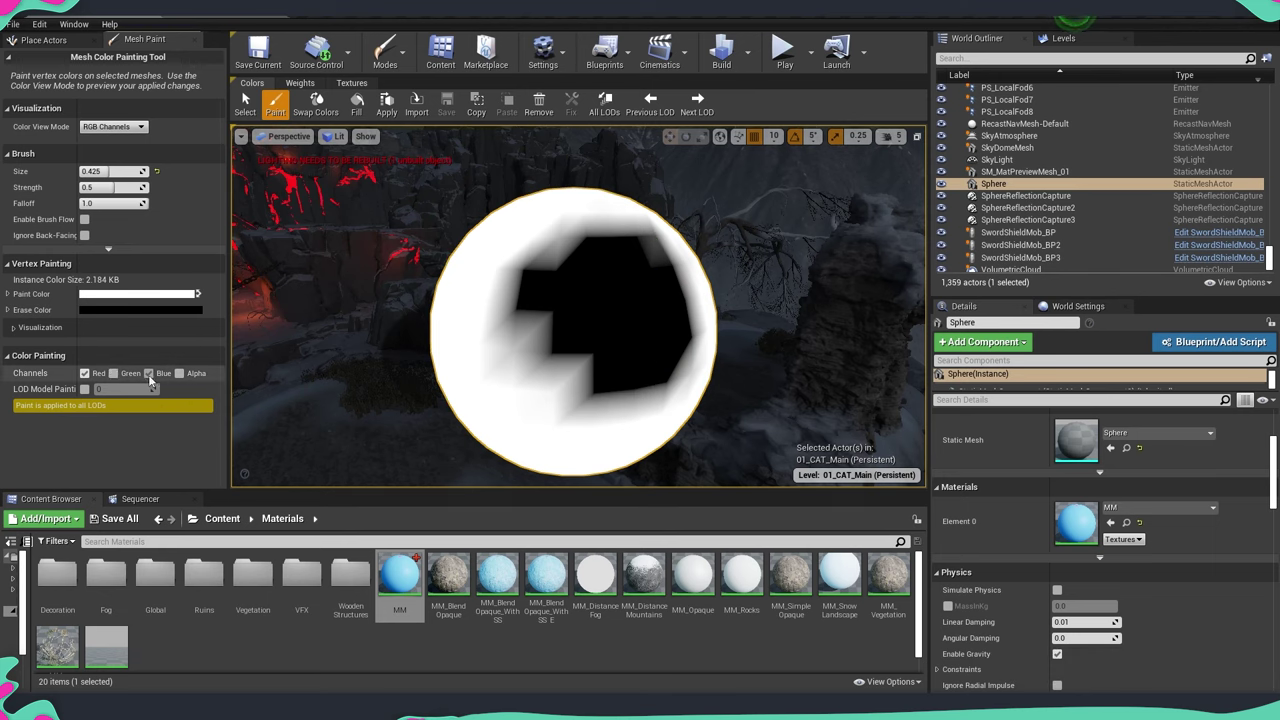
pyautogui.moveTo(643, 286)
pyautogui.mouseDown()
pyautogui.moveTo(600, 366)
pyautogui.moveTo(528, 286)
pyautogui.moveTo(651, 300)
pyautogui.moveTo(657, 349)
pyautogui.moveTo(634, 371)
pyautogui.moveTo(649, 314)
pyautogui.moveTo(528, 355)
pyautogui.mouseUp()
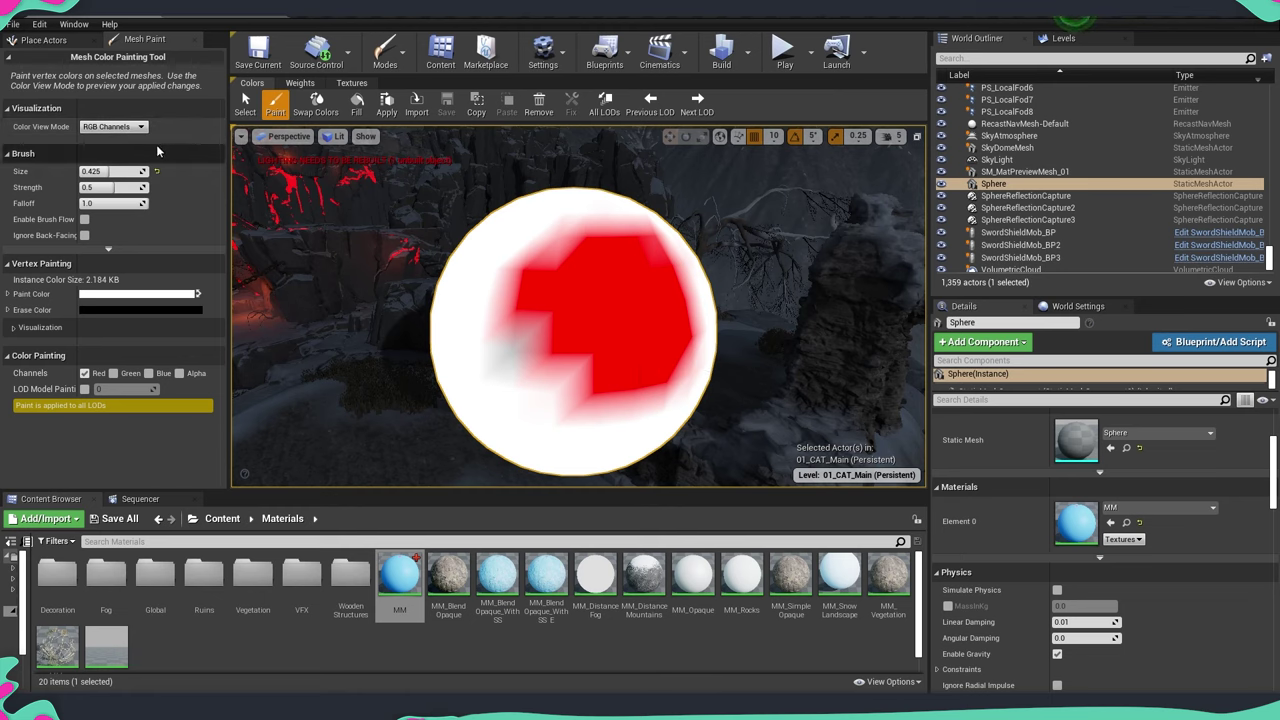
# Set the color view to Red Channel, erase the red channel across the sphere's center, and turn the color view off.
pyautogui.click(113, 126)
pyautogui.click(110, 164)
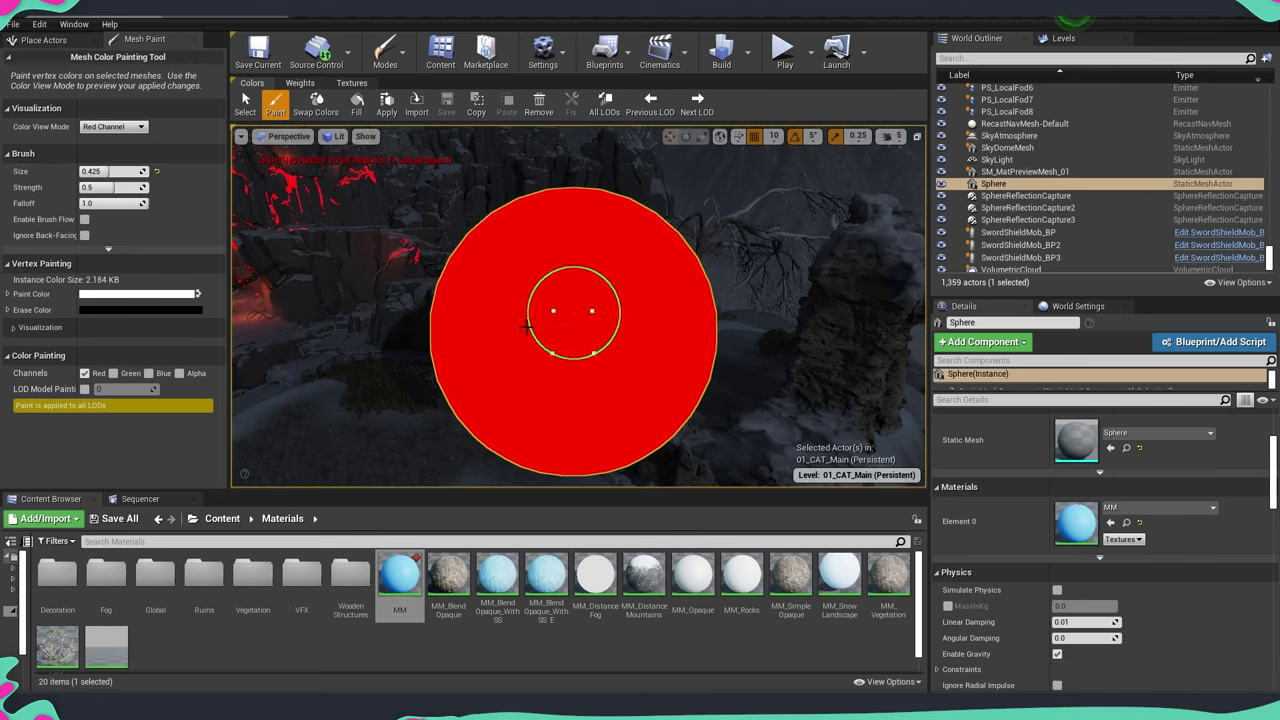
pyautogui.moveTo(614, 333)
pyautogui.mouseDown(button='right')
pyautogui.moveTo(510, 318)
pyautogui.moveTo(700, 385)
pyautogui.mouseUp(button='right')
pyautogui.moveTo(480, 238)
pyautogui.mouseDown(button='right')
pyautogui.moveTo(660, 346)
pyautogui.moveTo(654, 277)
pyautogui.mouseUp(button='right')
pyautogui.moveTo(600, 246)
pyautogui.keyDown('shift'); pyautogui.mouseDown()
pyautogui.moveTo(531, 265)
pyautogui.moveTo(631, 283)
pyautogui.moveTo(611, 286)
pyautogui.moveTo(637, 237)
pyautogui.moveTo(600, 343)
pyautogui.moveTo(551, 363)
pyautogui.moveTo(580, 294)
pyautogui.moveTo(563, 286)
pyautogui.moveTo(574, 328)
pyautogui.mouseUp(); pyautogui.keyUp('shift')
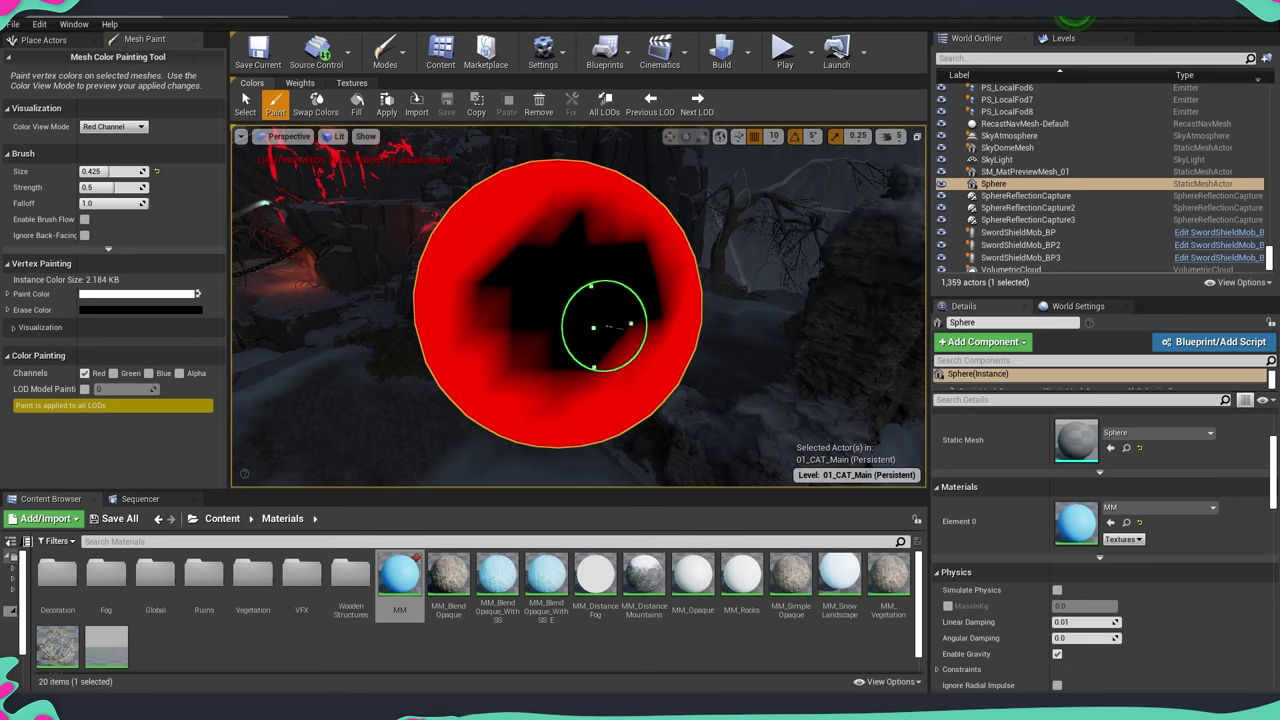
pyautogui.click(118, 128)
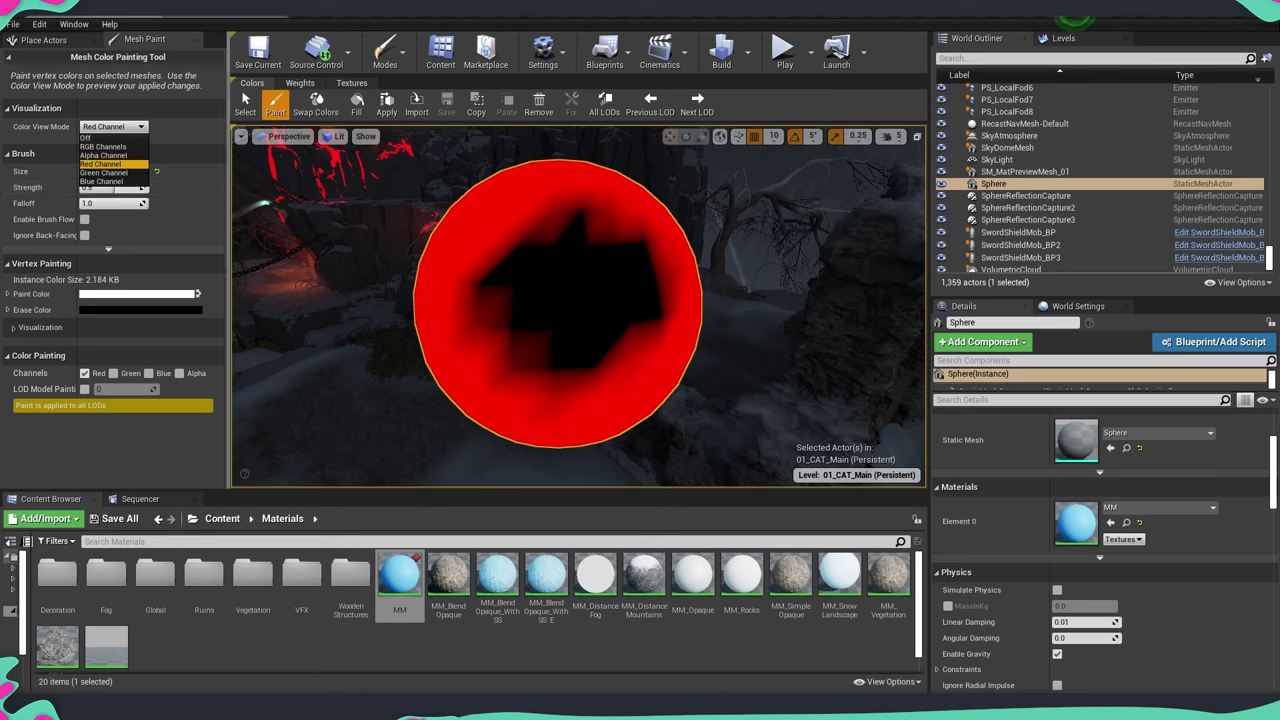
pyautogui.click(118, 139)
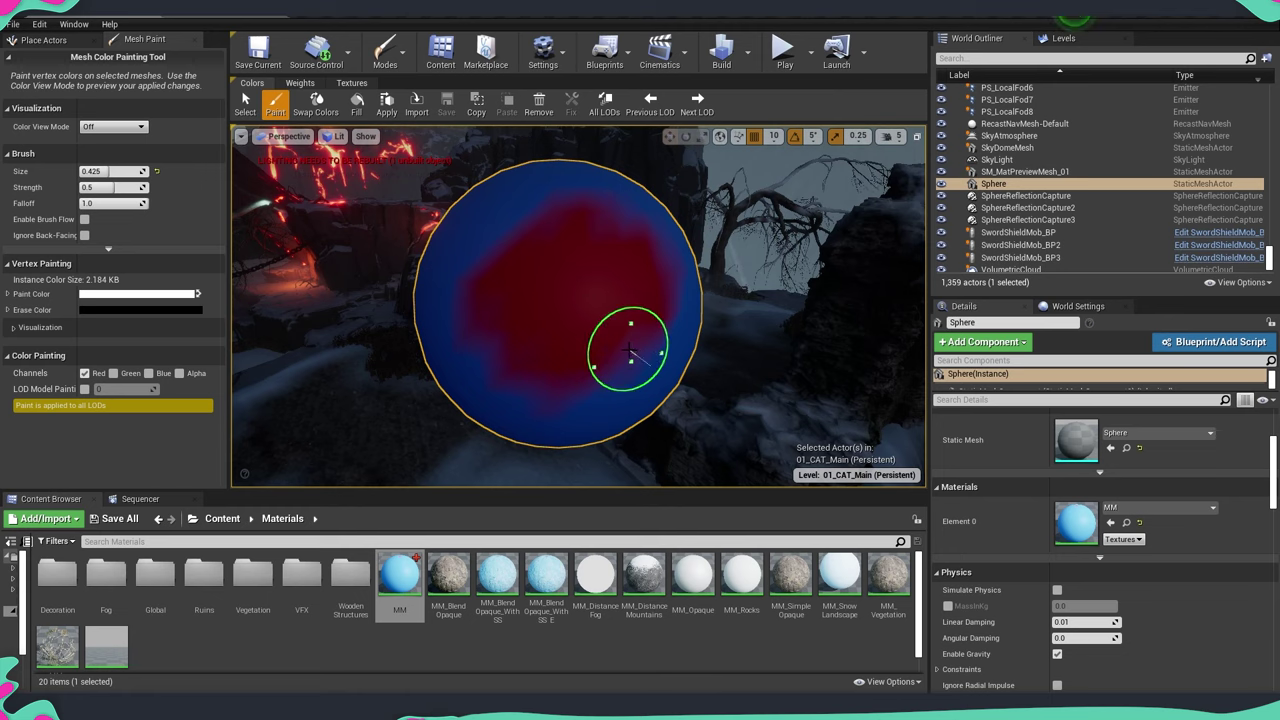
# Leave mesh painting by returning to Select mode, and switch back to the MM material's editor.
pyautogui.press('Escape')
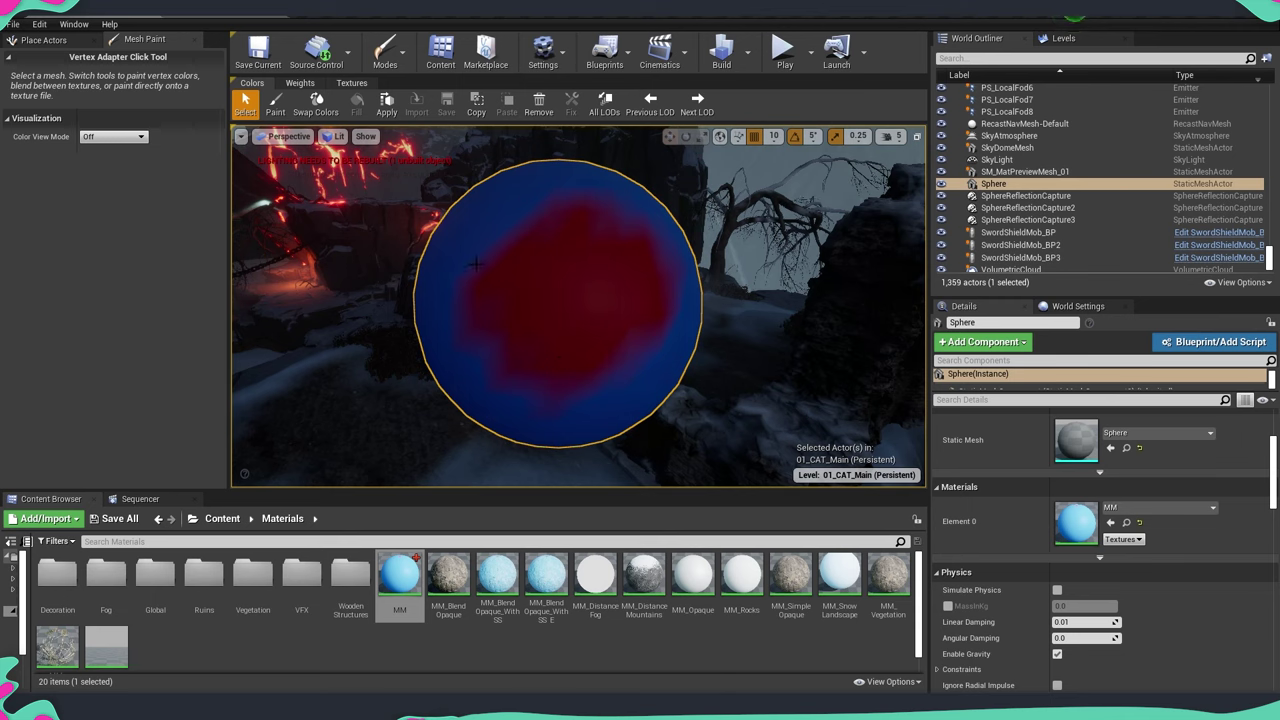
pyautogui.click(387, 52)
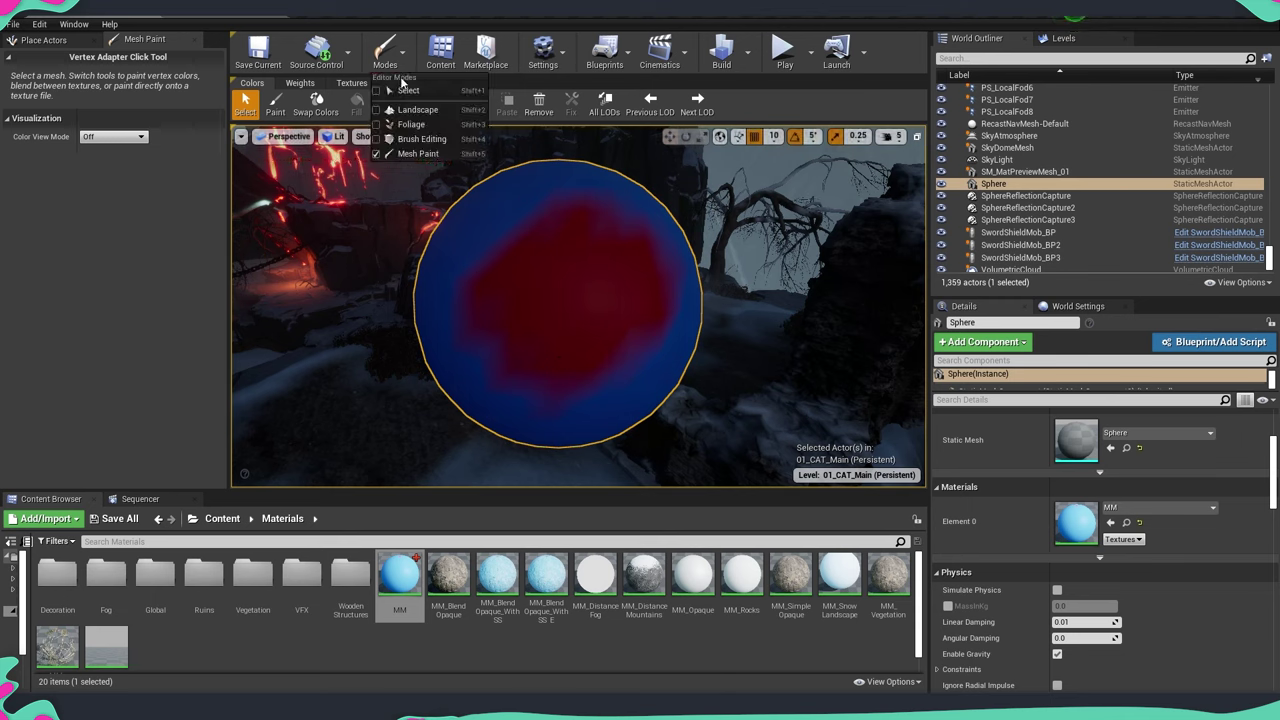
pyautogui.click(409, 92)
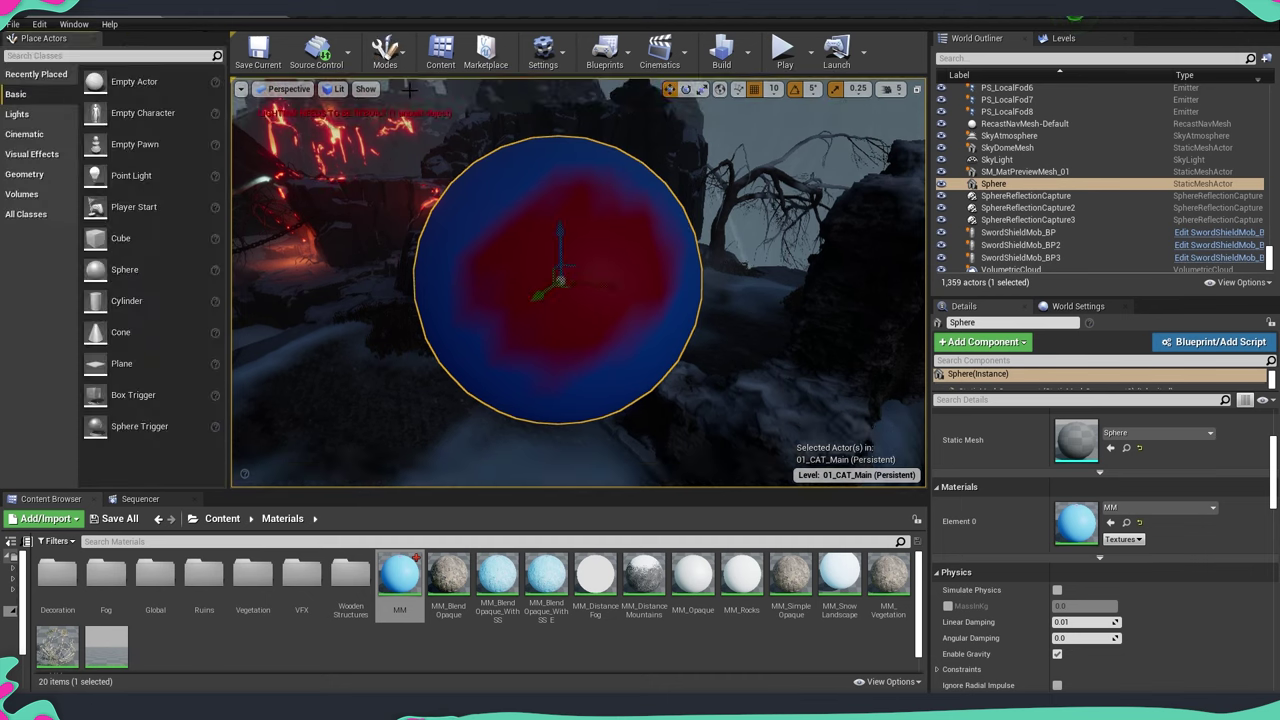
pyautogui.click(214, 16)
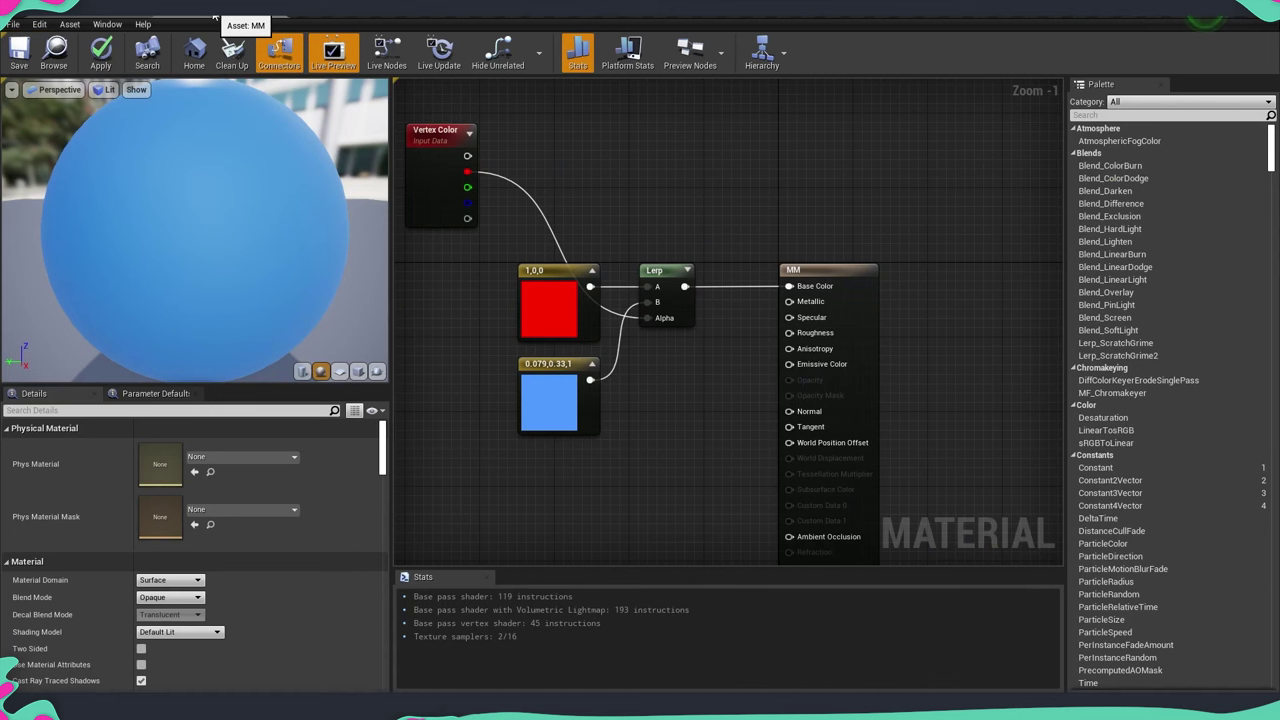
# Duplicate the blue constant color node and align the copy directly below the original.
pyautogui.moveTo(626, 376); pyautogui.dragTo(645, 349, button='right')
pyautogui.click(574, 369)
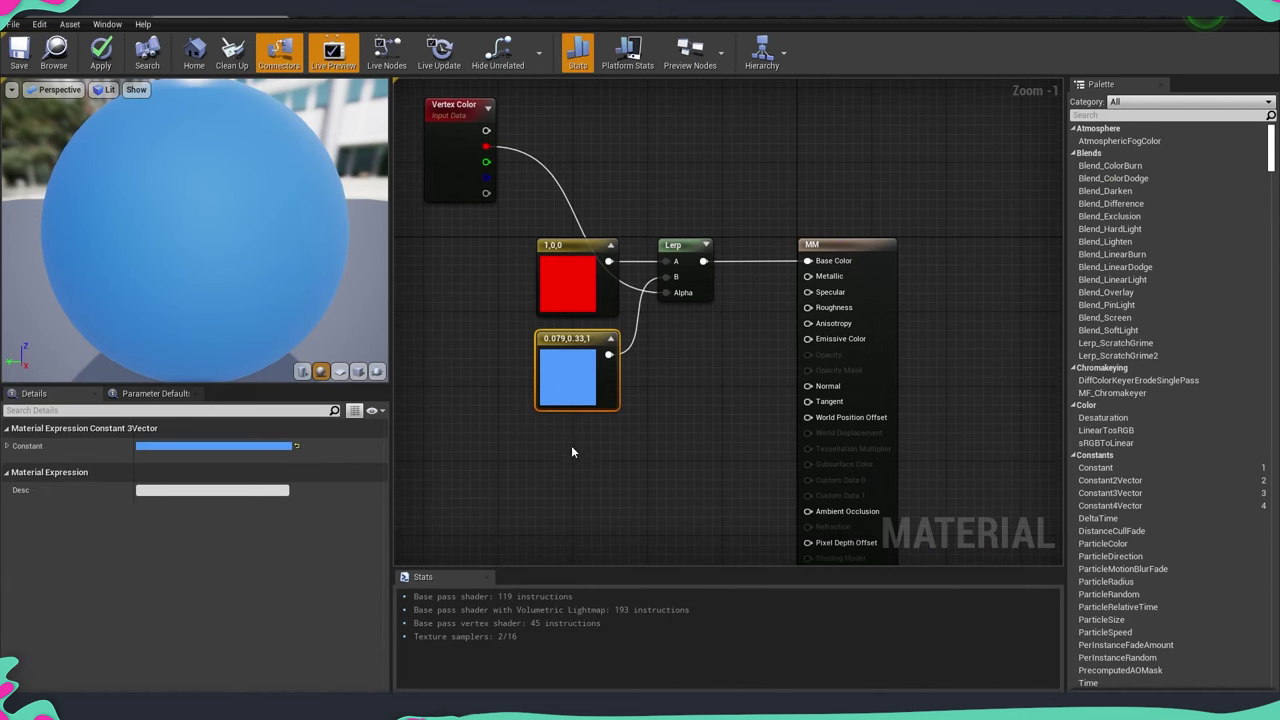
pyautogui.hotkey('ctrl', 'v')
pyautogui.moveTo(683, 450); pyautogui.dragTo(702, 409, button='right')
pyautogui.moveTo(626, 450); pyautogui.dragTo(591, 423)
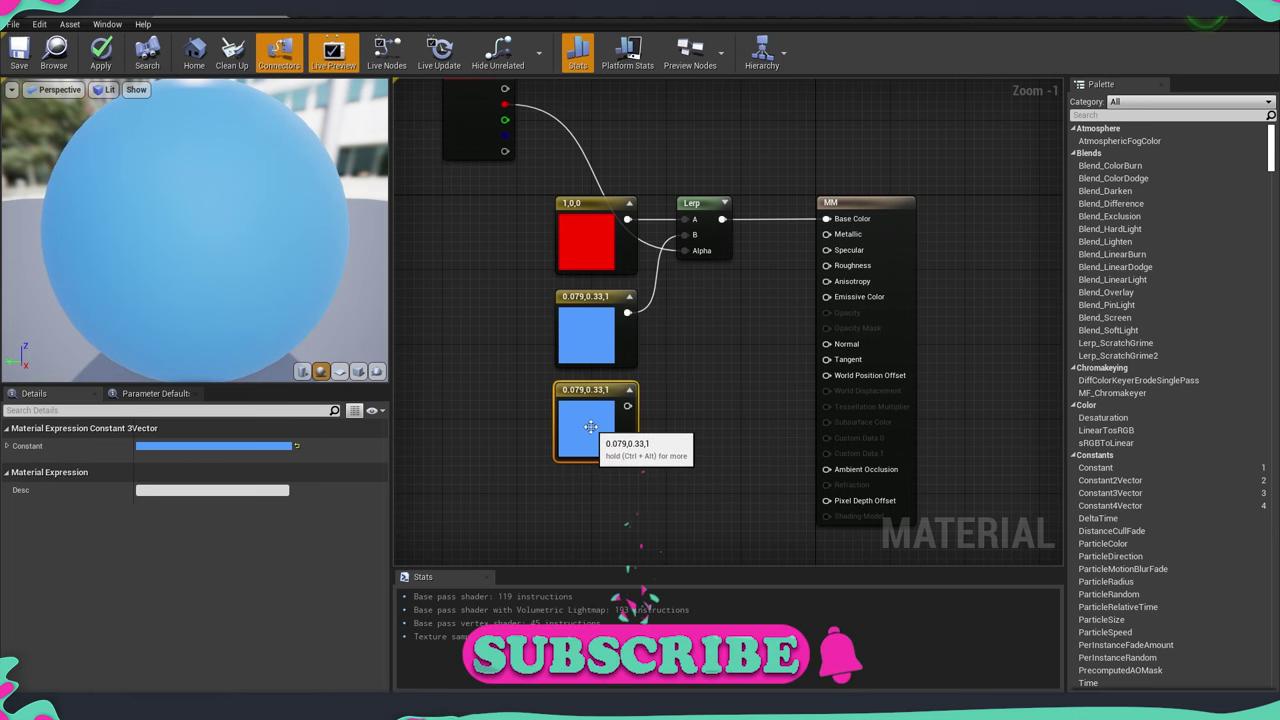
# Change the duplicated constant's color to bright green with values 0, 1, 0.0588.
pyautogui.click(276, 446)
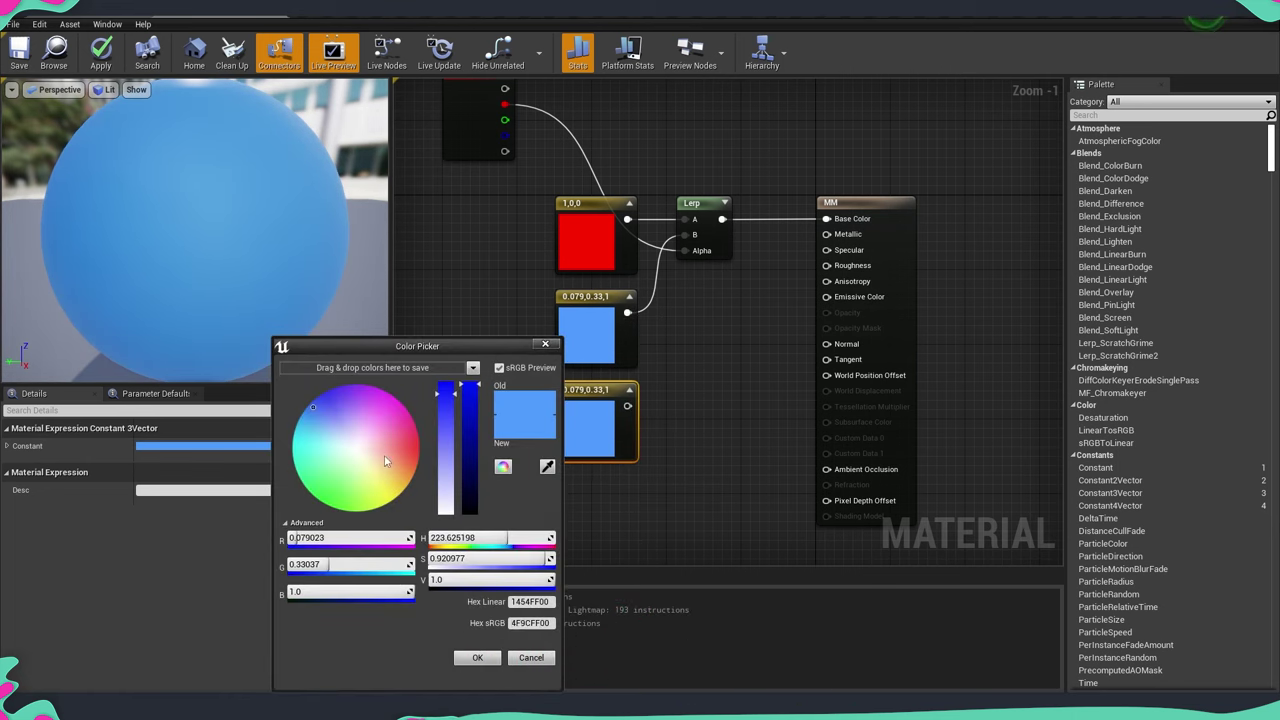
pyautogui.click(417, 450)
pyautogui.moveTo(417, 450)
pyautogui.mouseDown()
pyautogui.moveTo(352, 466)
pyautogui.moveTo(320, 501)
pyautogui.mouseUp()
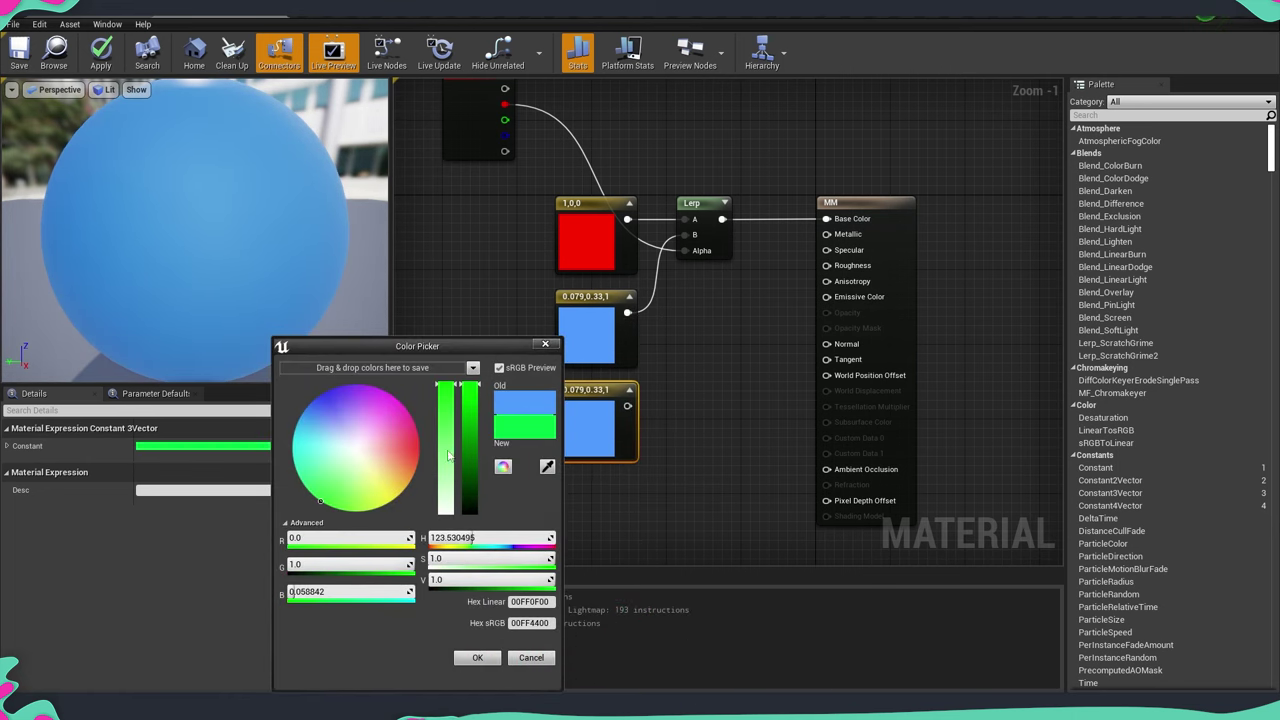
pyautogui.click(478, 658)
# Duplicate the Lerp node and place the copy just below the original Lerp.
pyautogui.click(702, 224)
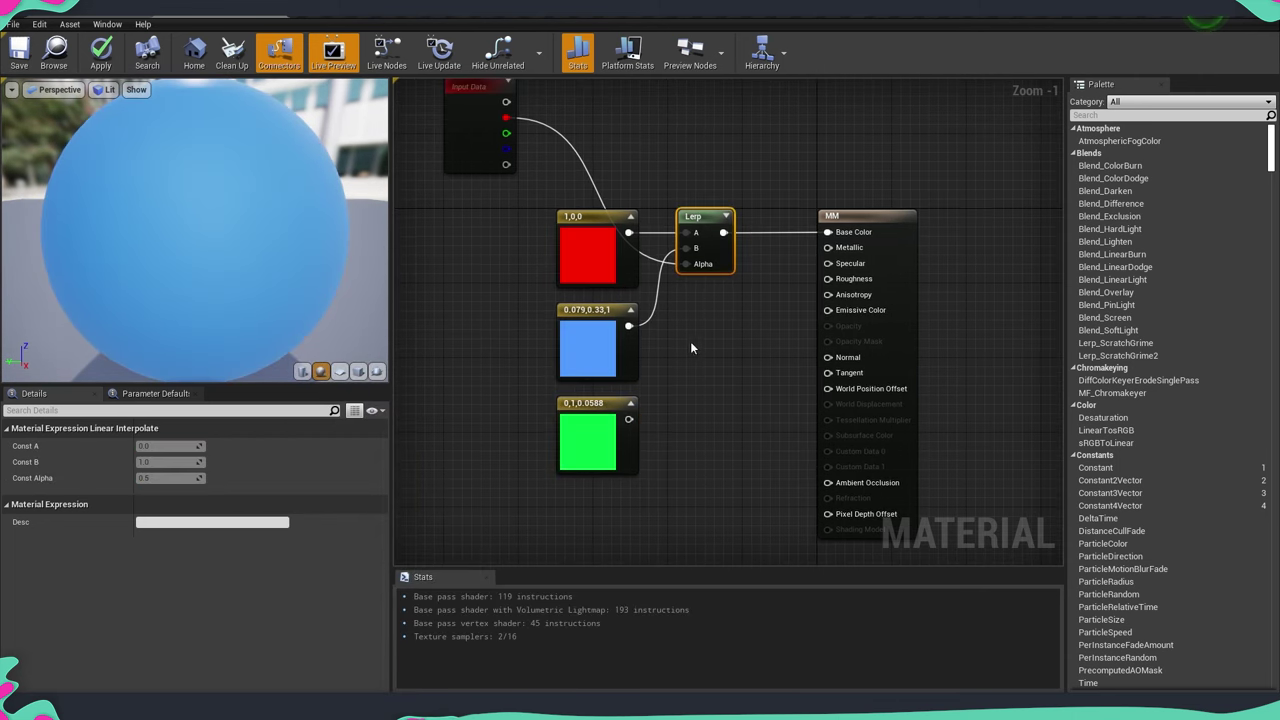
pyautogui.hotkey('ctrl', 'c')
pyautogui.hotkey('ctrl', 'v')
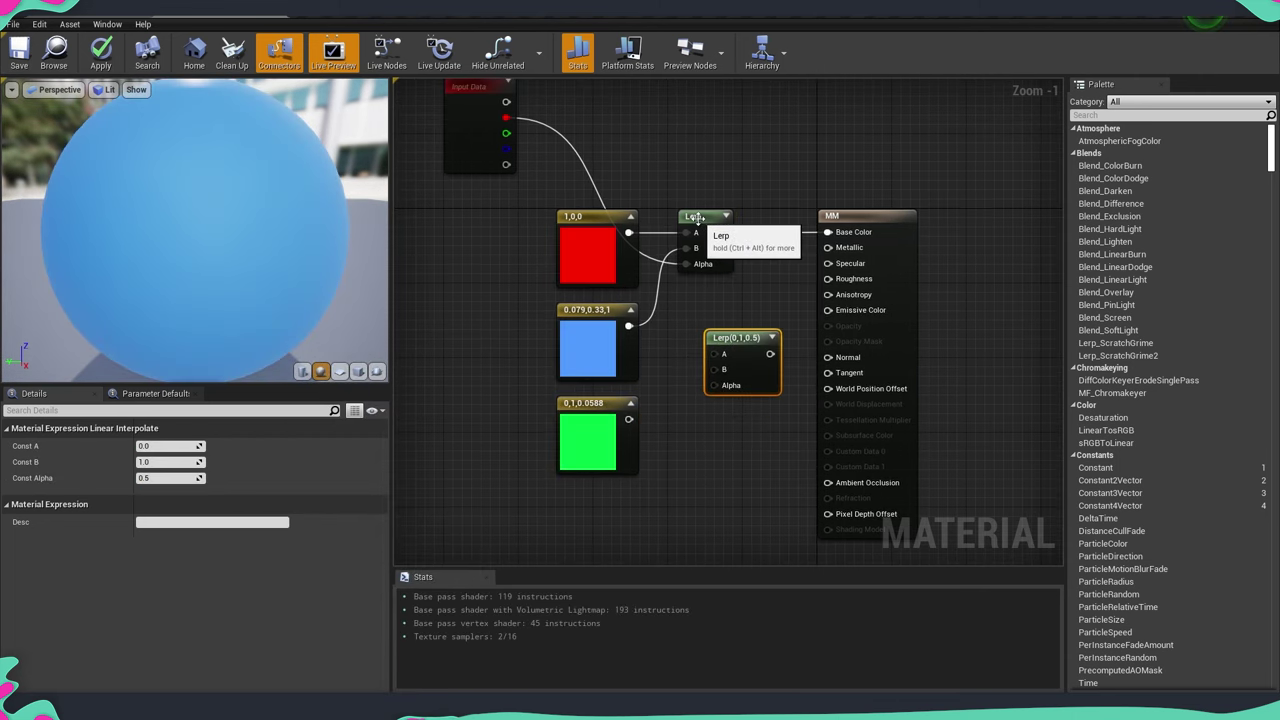
pyautogui.moveTo(737, 338); pyautogui.dragTo(737, 301)
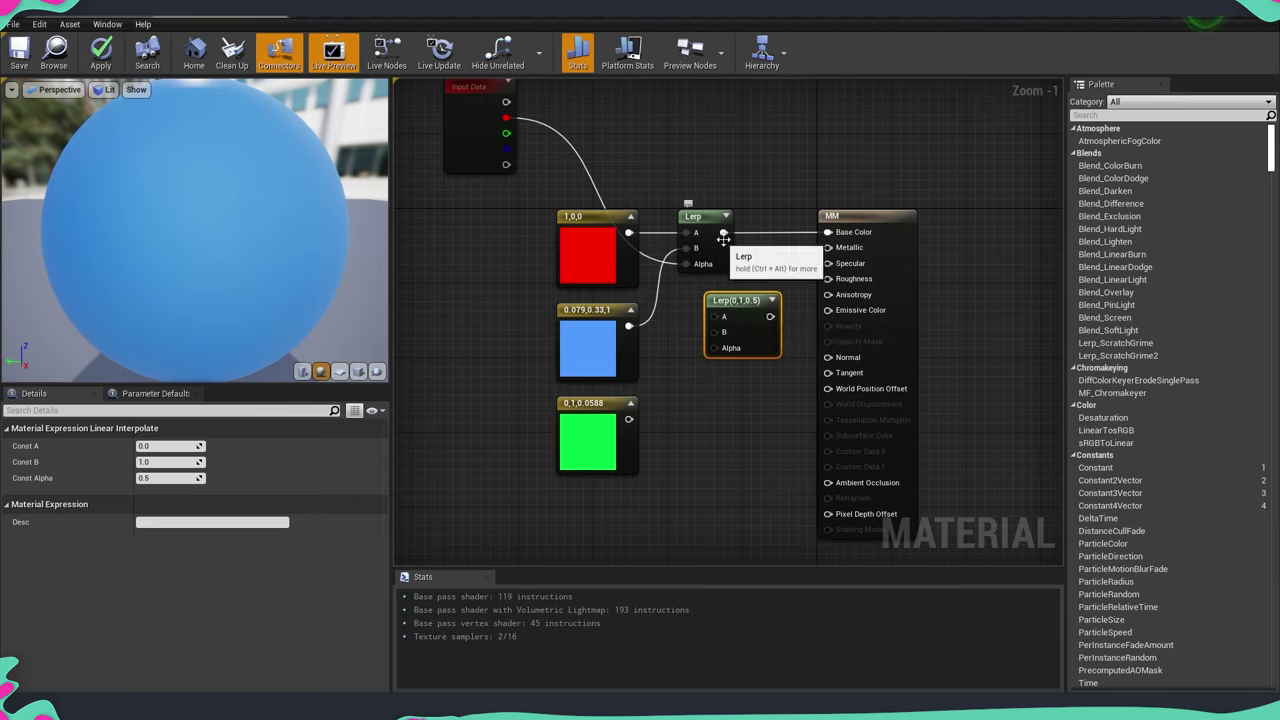
# Wire the first Lerp to the new Lerp's A, the green constant to B, Vertex Color's green to Alpha, and its output to Base Color.
pyautogui.moveTo(723, 238); pyautogui.dragTo(743, 260)
pyautogui.moveTo(700, 316); pyautogui.dragTo(630, 421)
pyautogui.moveTo(703, 428); pyautogui.dragTo(702, 444, button='right')
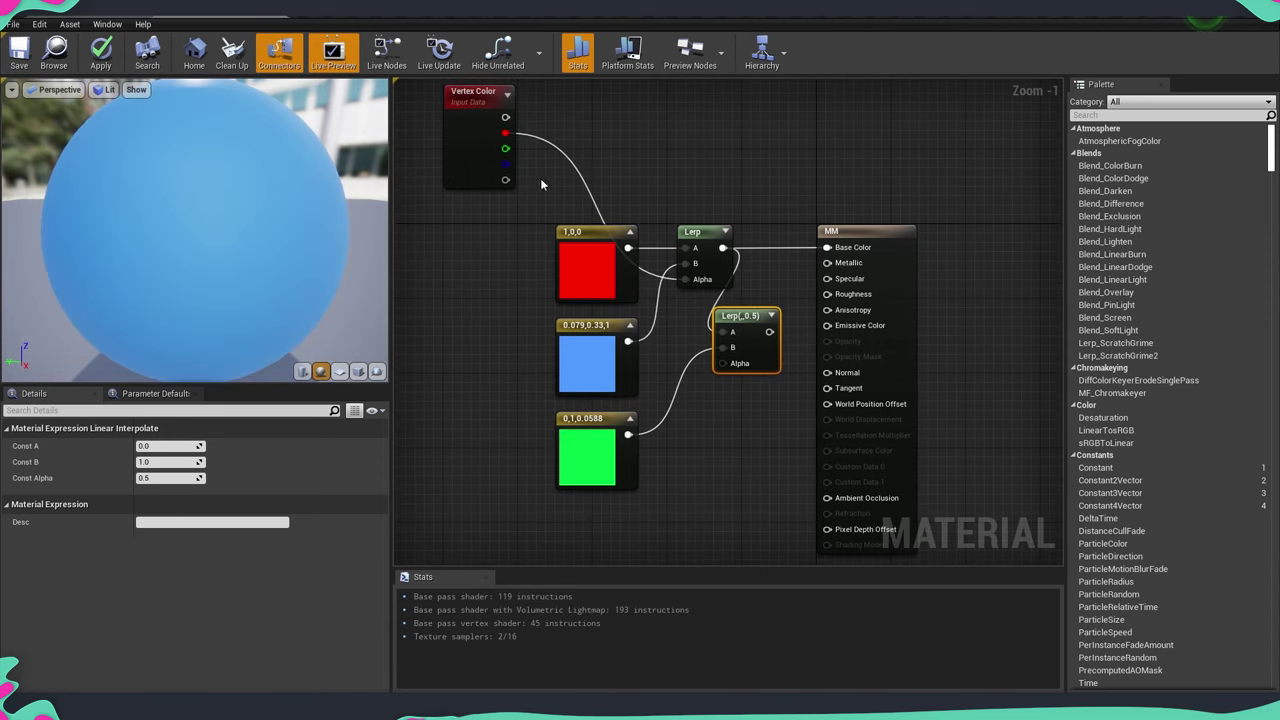
pyautogui.moveTo(505, 148); pyautogui.dragTo(724, 368)
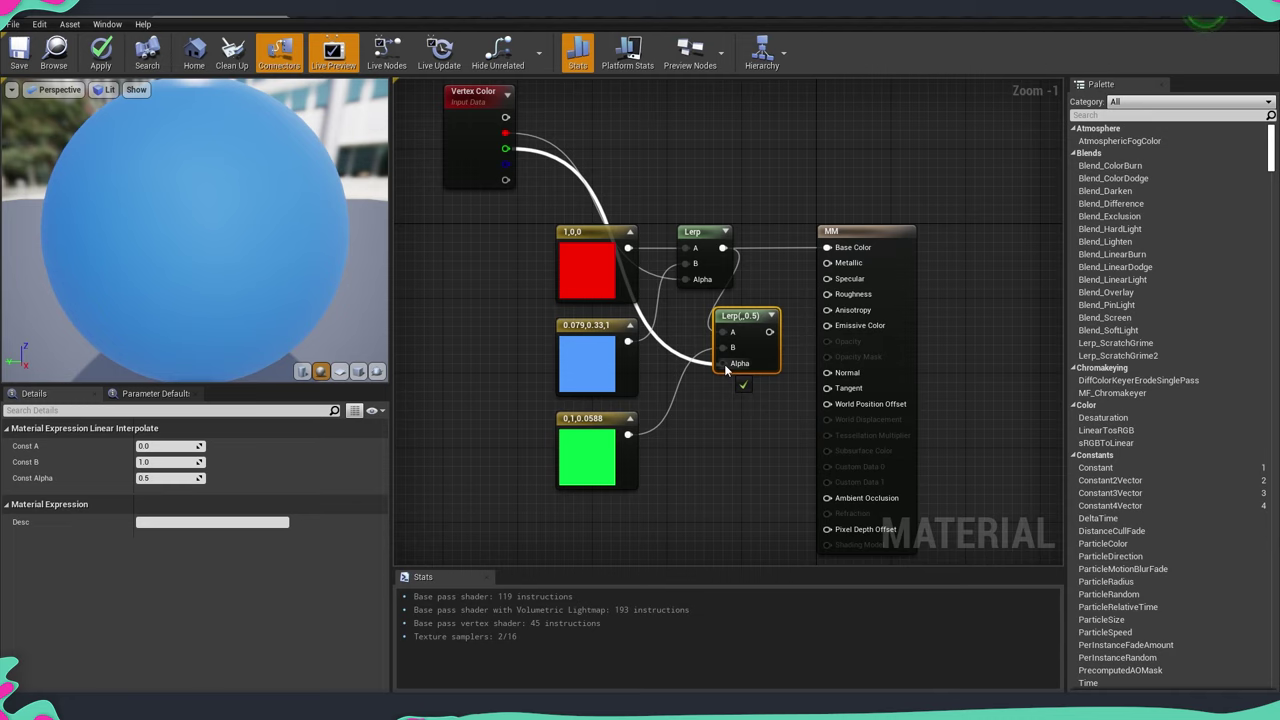
pyautogui.moveTo(727, 368); pyautogui.dragTo(836, 248)
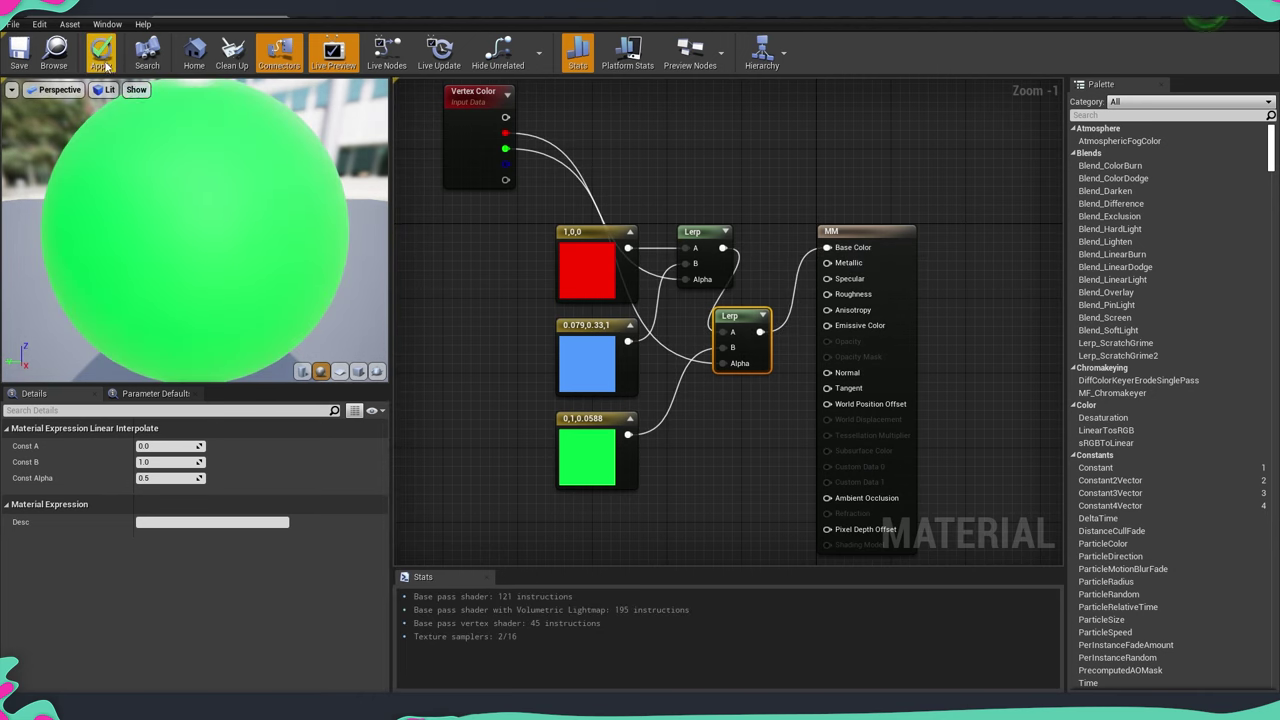
# Apply and save the MM material, then return to the level editor to view the sphere.
pyautogui.click(101, 60)
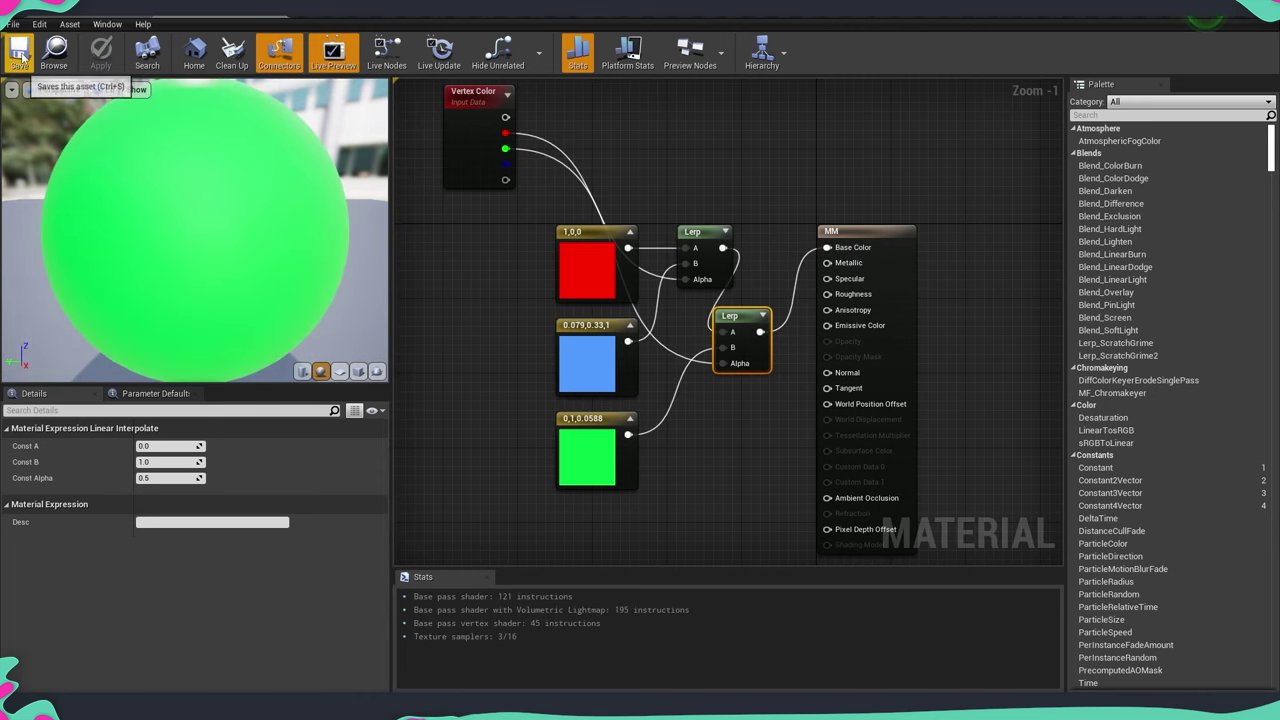
pyautogui.click(20, 55)
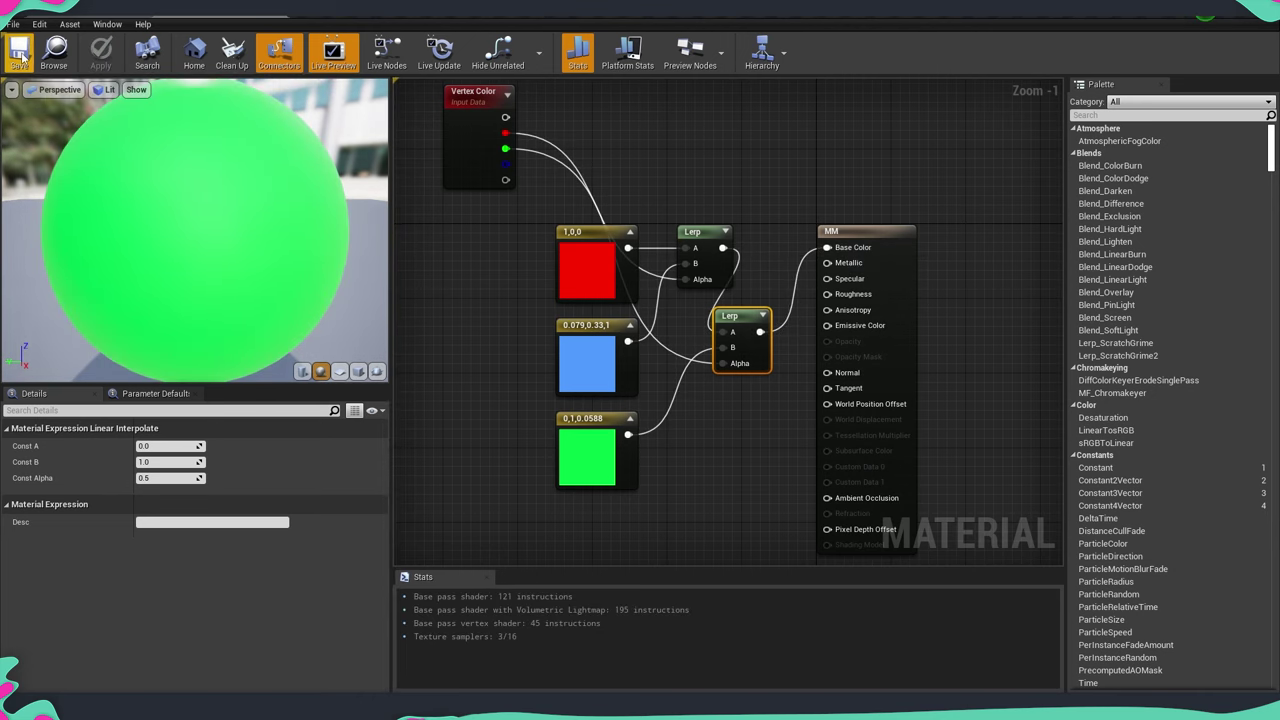
pyautogui.click(105, 18)
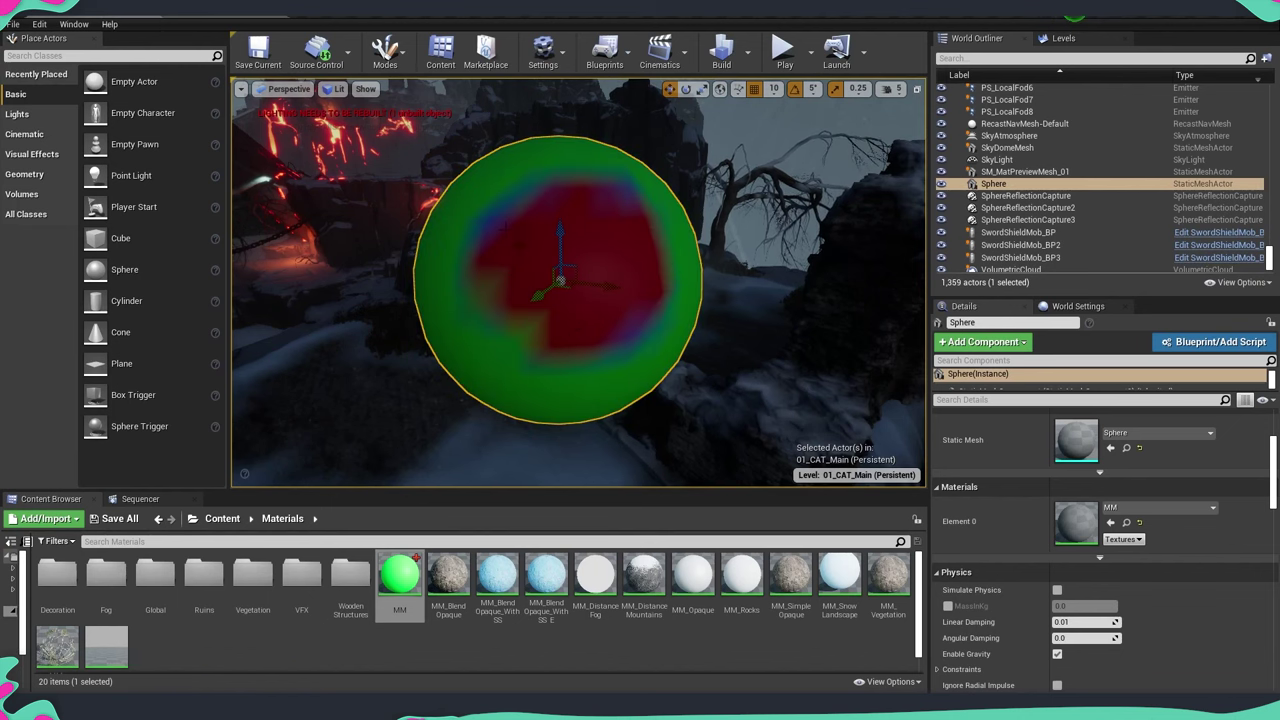
pyautogui.moveTo(677, 335)
pyautogui.mouseDown(button='right')
pyautogui.moveTo(590, 335)
pyautogui.moveTo(677, 335)
pyautogui.mouseUp(button='right')
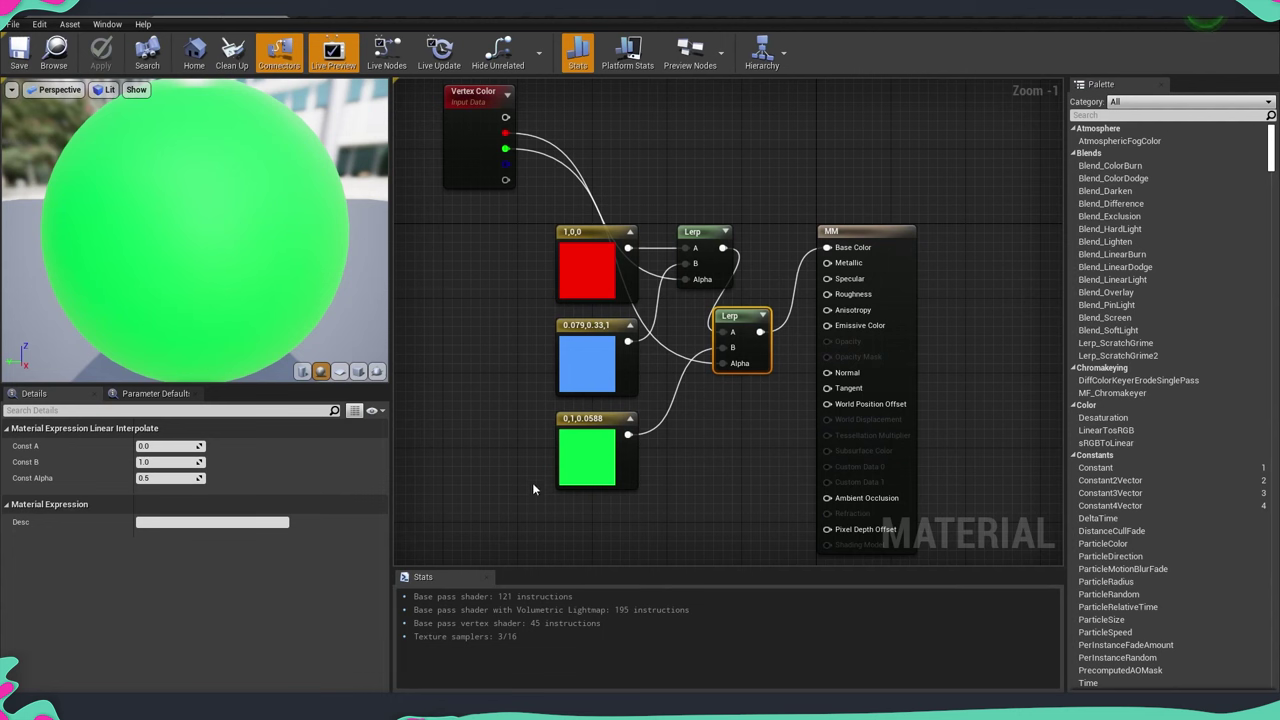
pyautogui.click(532, 489)
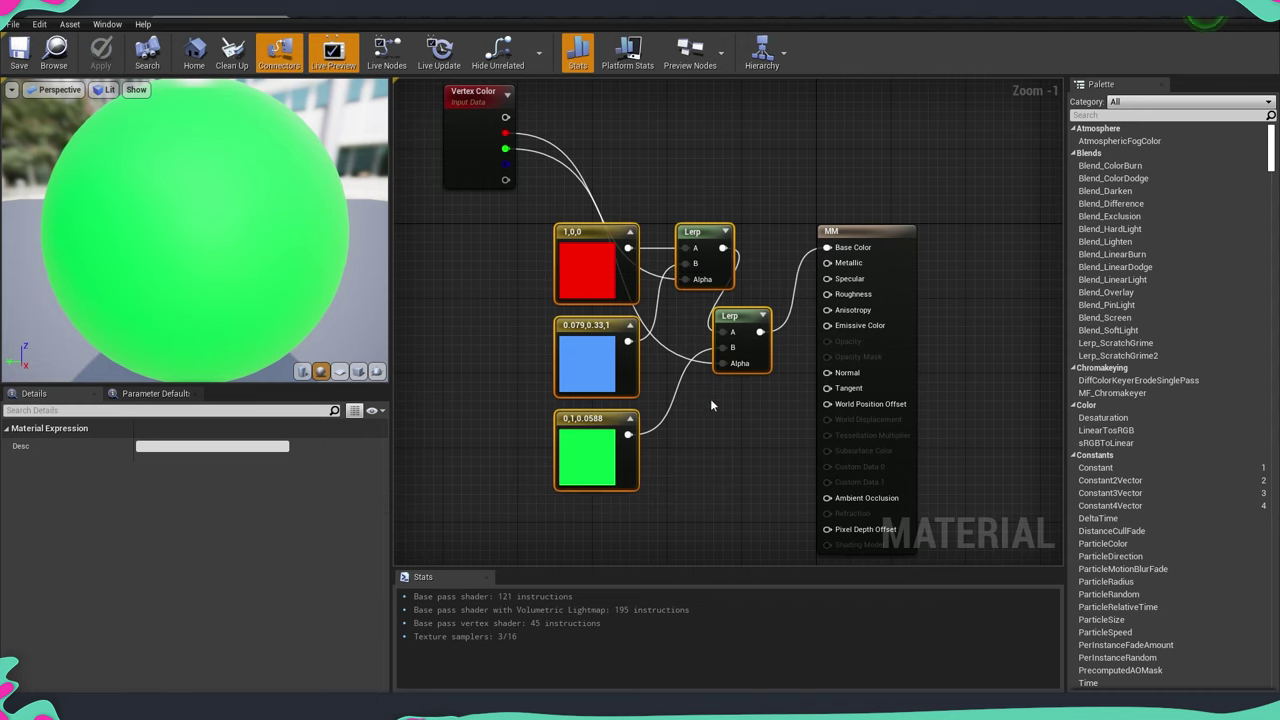
pyautogui.click(585, 467)
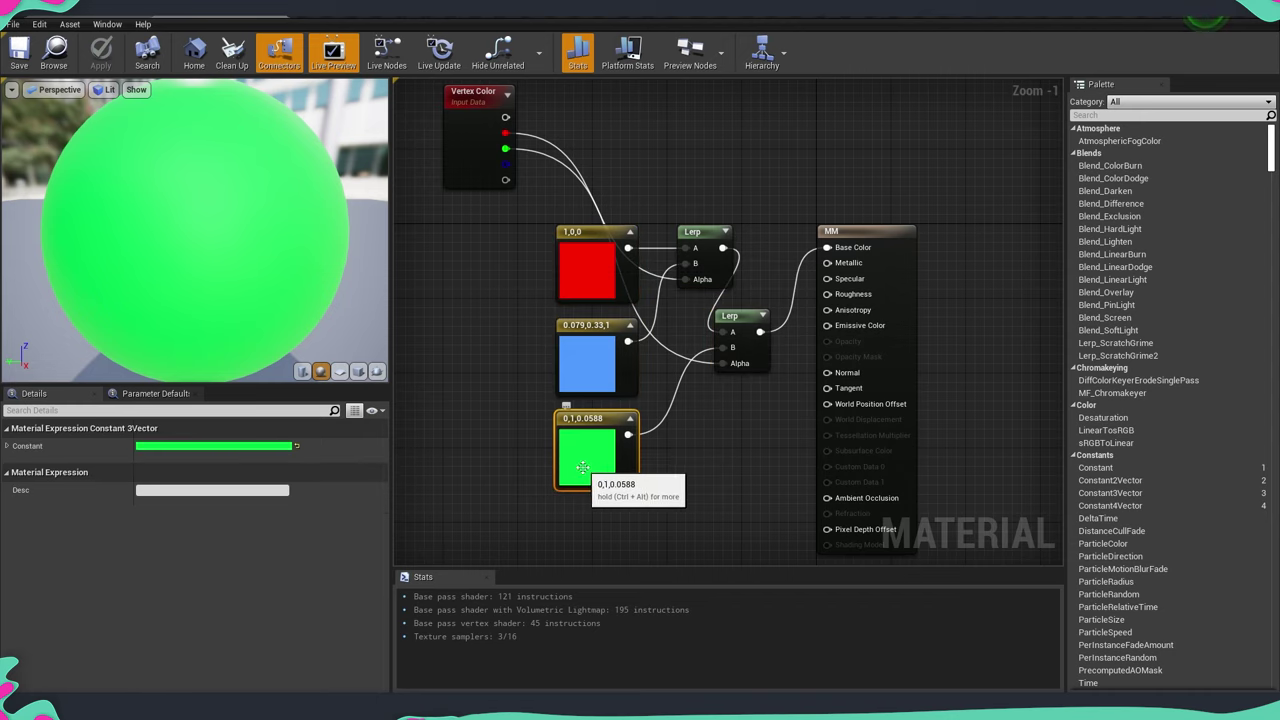
pyautogui.click(599, 369)
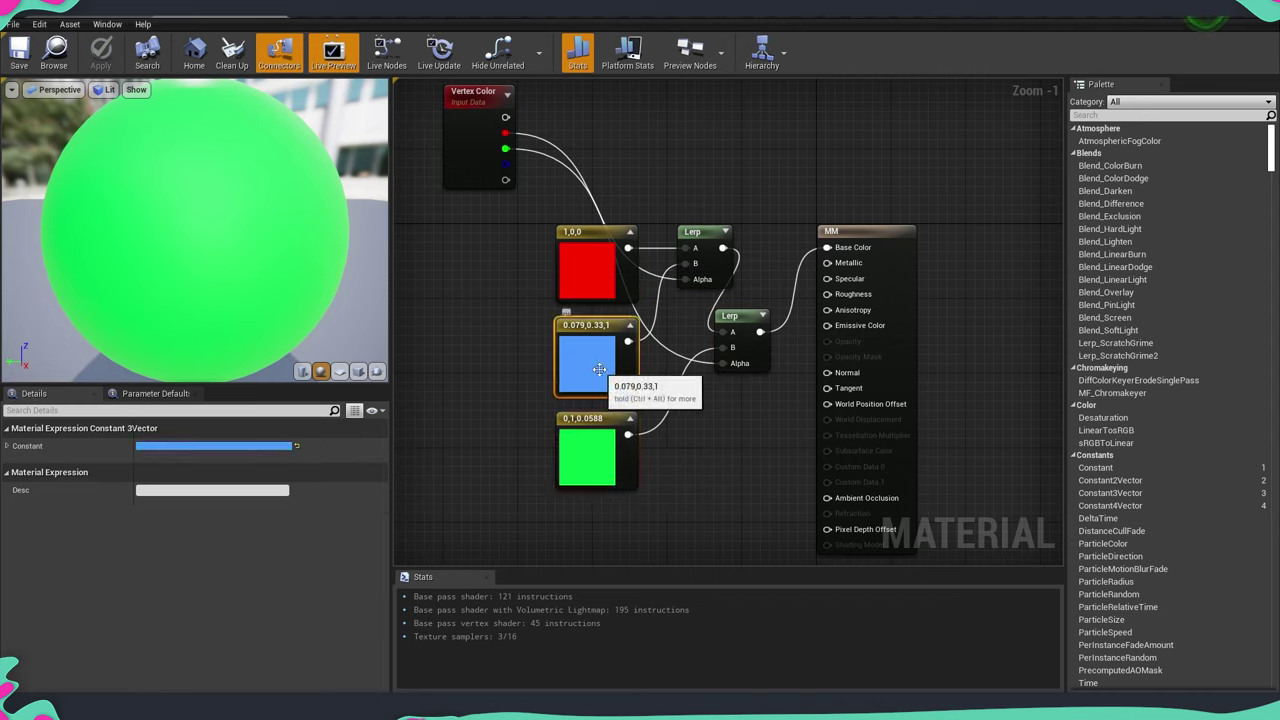
pyautogui.click(597, 286)
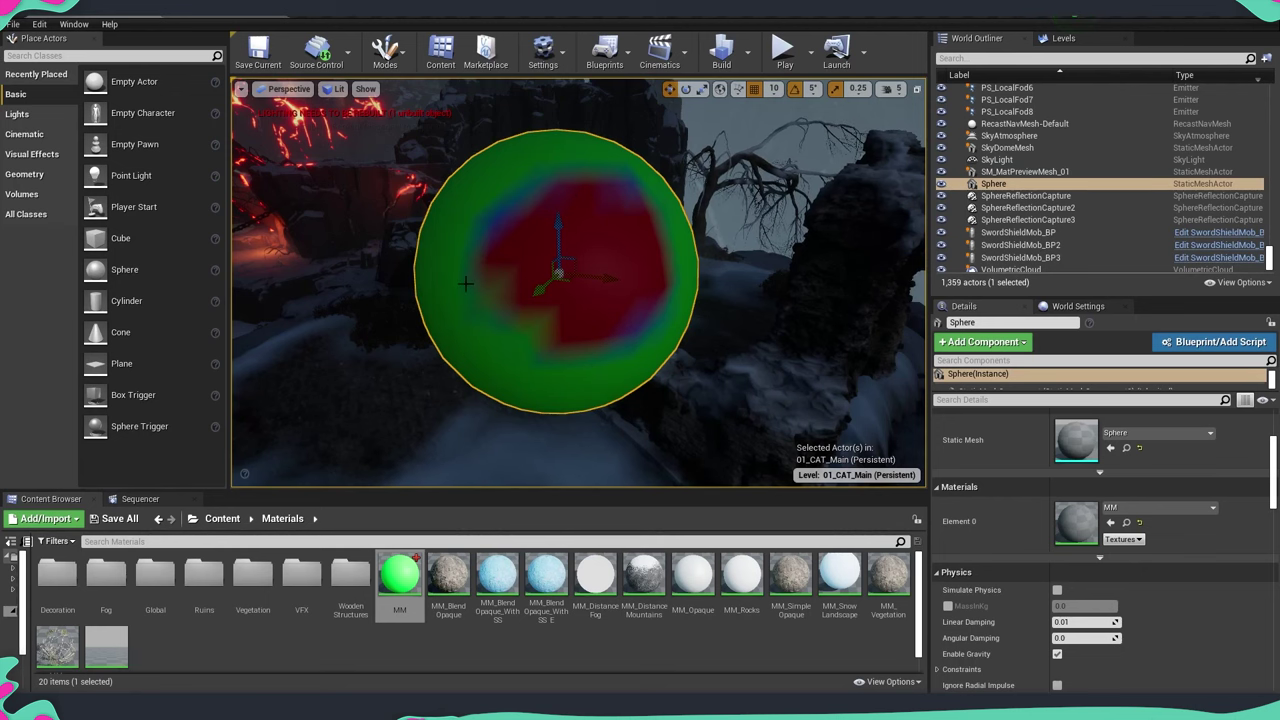
# Enter Mesh Paint mode and brush the Red channel over the lower edge of the sphere's red patch.
pyautogui.click(385, 55)
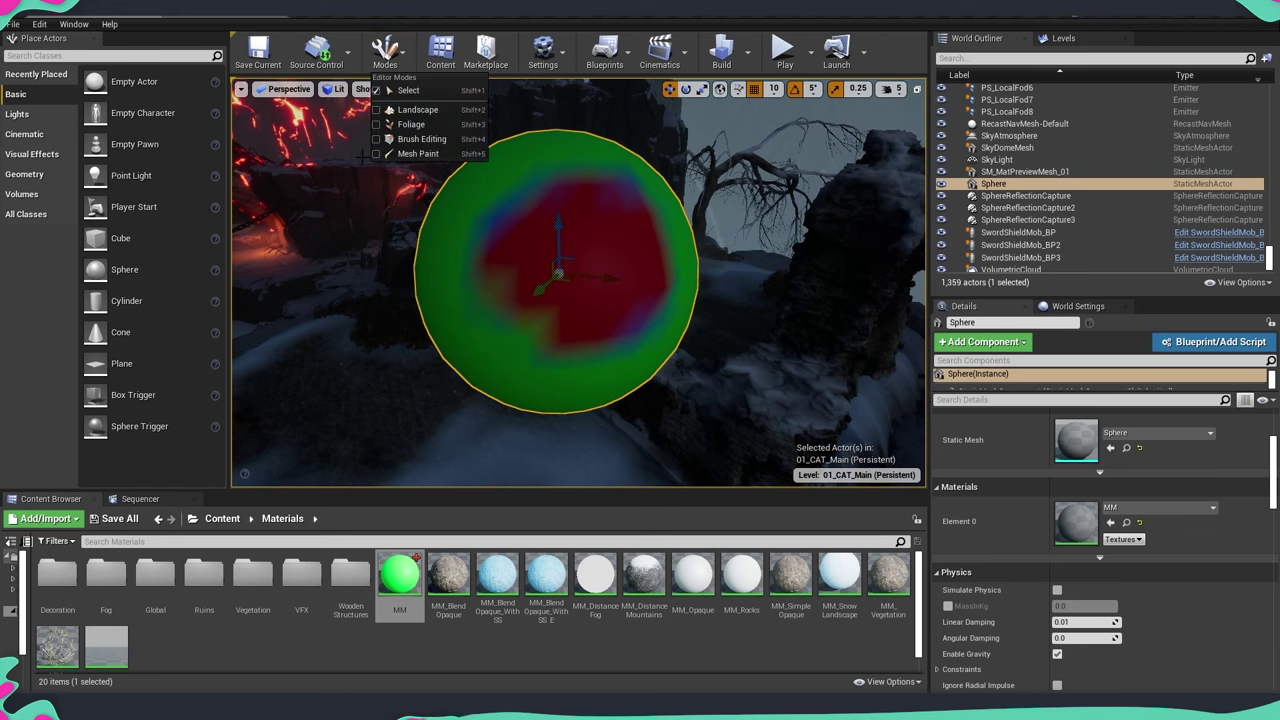
pyautogui.click(418, 155)
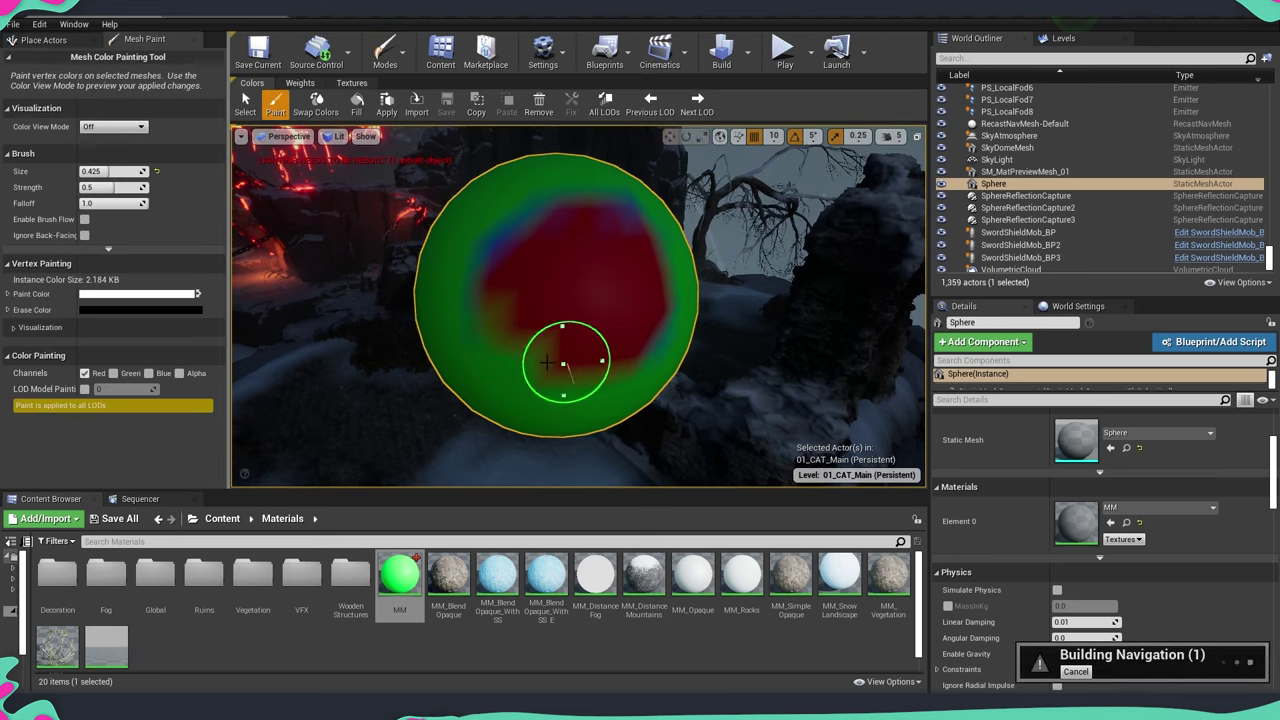
pyautogui.moveTo(563, 383); pyautogui.dragTo(532, 346)
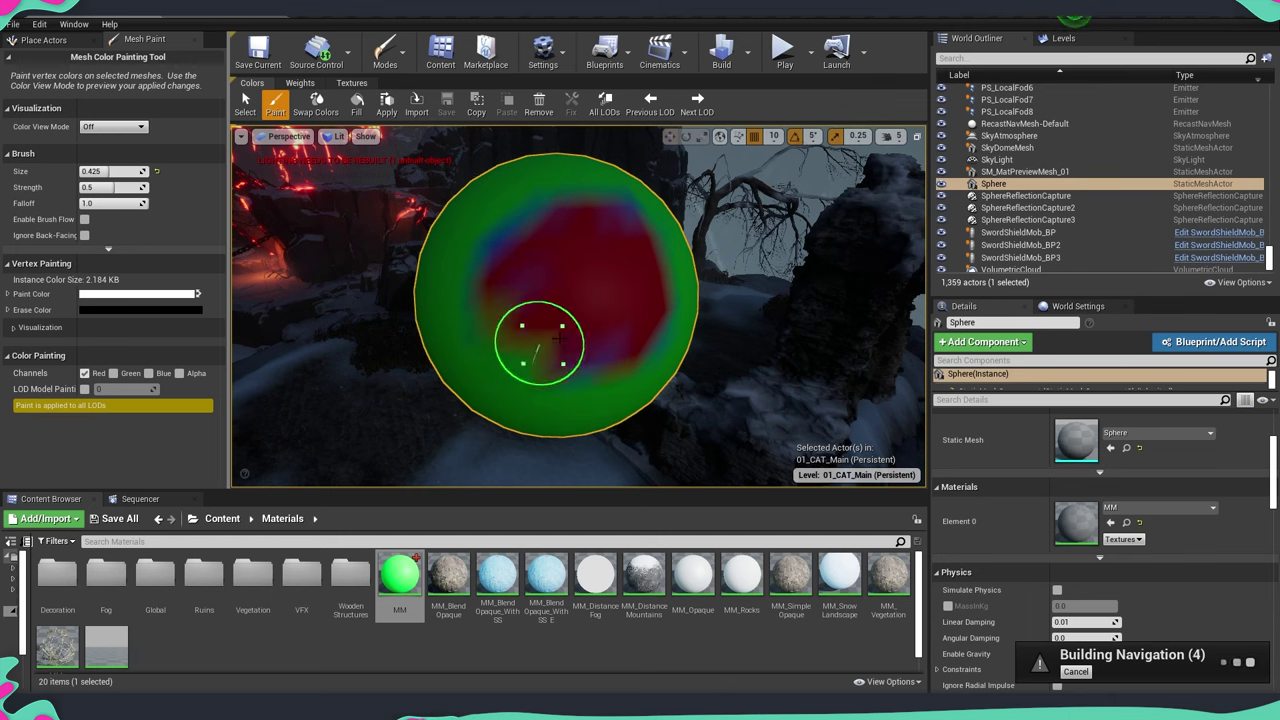
# Limit painting to the Green channel and erase green around the edges of the sphere's red patch from several sides.
pyautogui.click(114, 374)
pyautogui.moveTo(466, 366)
pyautogui.mouseDown(button='right')
pyautogui.moveTo(520, 423)
pyautogui.moveTo(677, 289)
pyautogui.mouseUp(button='right')
pyautogui.click(654, 309)
pyautogui.moveTo(675, 263)
pyautogui.mouseDown()
pyautogui.moveTo(703, 240)
pyautogui.moveTo(745, 252)
pyautogui.moveTo(700, 215)
pyautogui.moveTo(755, 232)
pyautogui.moveTo(557, 255)
pyautogui.moveTo(609, 214)
pyautogui.moveTo(663, 243)
pyautogui.moveTo(610, 368)
pyautogui.moveTo(565, 322)
pyautogui.mouseUp()
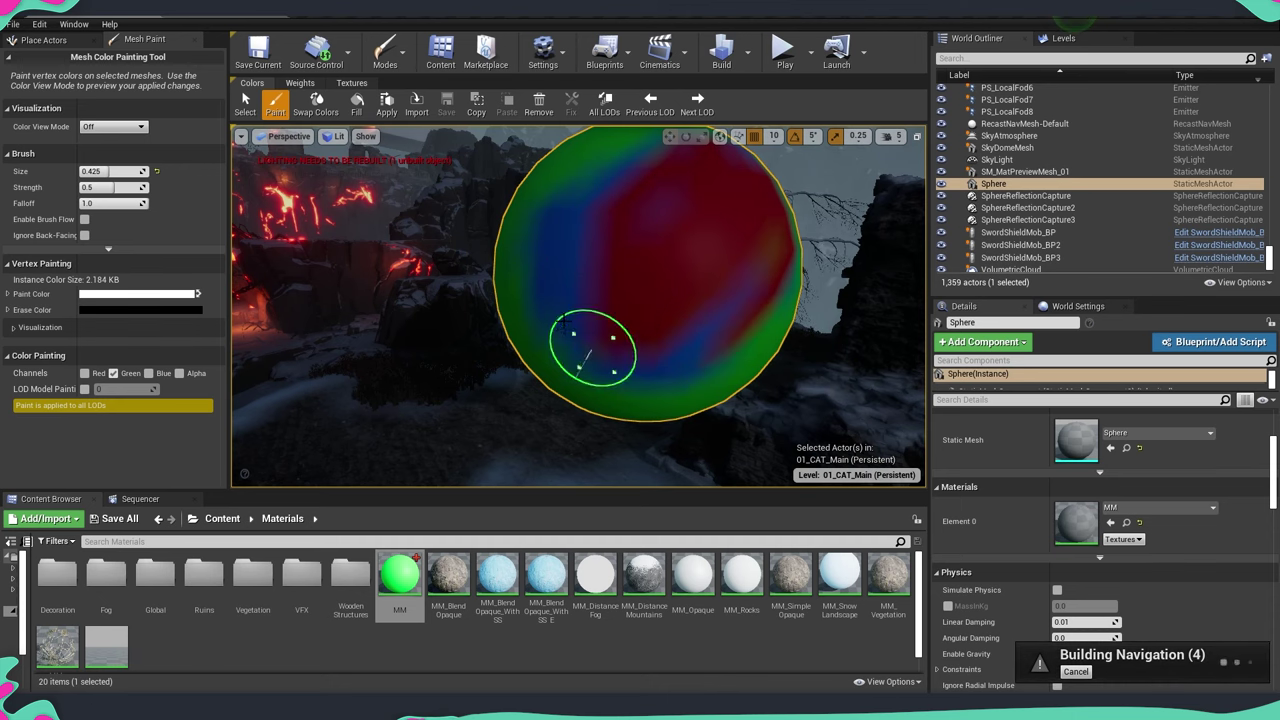
pyautogui.moveTo(715, 342)
pyautogui.mouseDown(button='right')
pyautogui.moveTo(734, 420)
pyautogui.moveTo(680, 371)
pyautogui.moveTo(563, 200)
pyautogui.mouseUp(button='right')
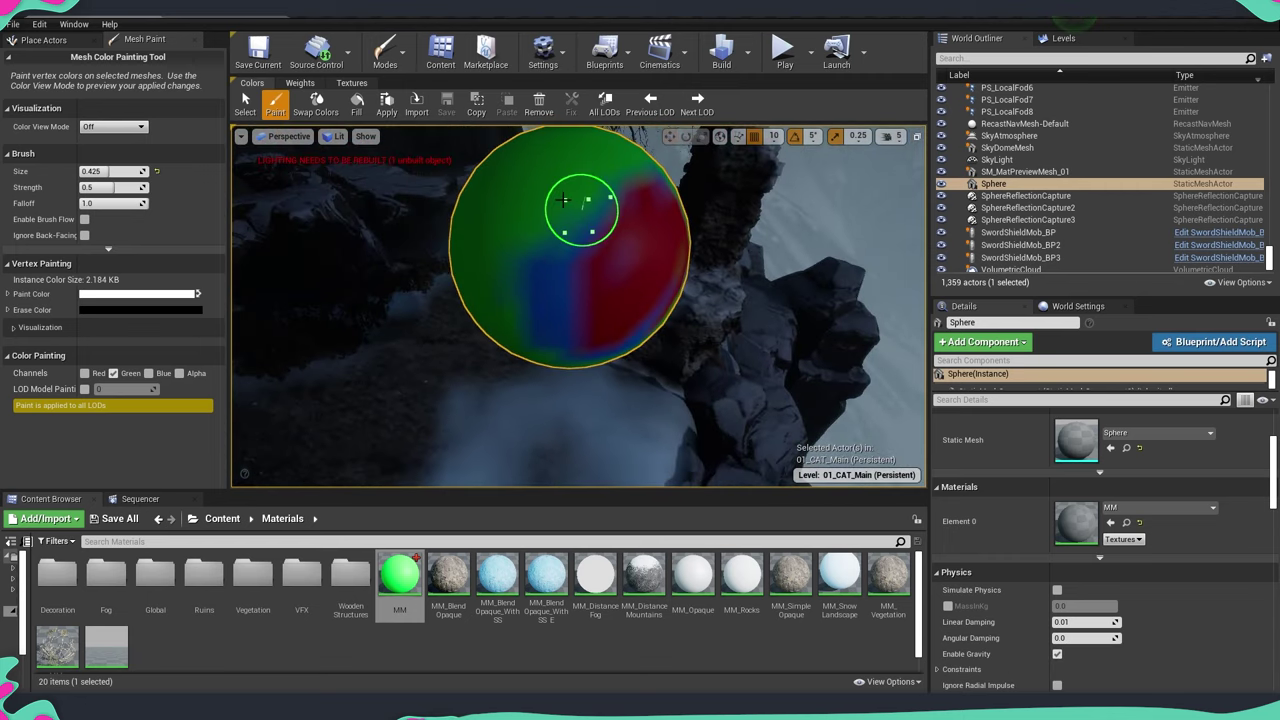
pyautogui.moveTo(640, 262)
pyautogui.keyDown('shift'); pyautogui.mouseDown()
pyautogui.moveTo(523, 194)
pyautogui.moveTo(571, 206)
pyautogui.moveTo(645, 190)
pyautogui.mouseUp(); pyautogui.keyUp('shift')
pyautogui.moveTo(665, 190)
pyautogui.mouseDown(button='right')
pyautogui.moveTo(894, 394)
pyautogui.moveTo(569, 337)
pyautogui.moveTo(600, 279)
pyautogui.mouseUp(button='right')
pyautogui.keyDown('shift'); pyautogui.moveTo(655, 274); pyautogui.dragTo(622, 278); pyautogui.keyUp('shift')
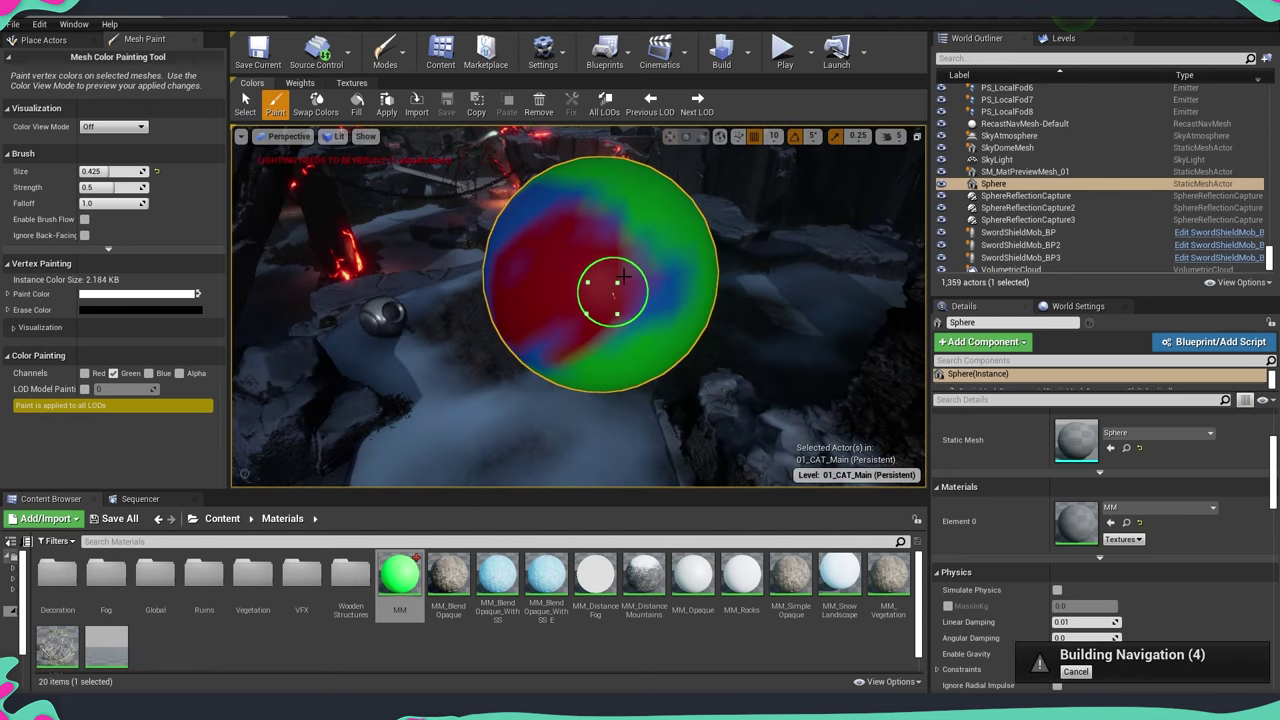
# Limit painting to the Red channel and erase red over part of the blue area beside the patch.
pyautogui.click(113, 373)
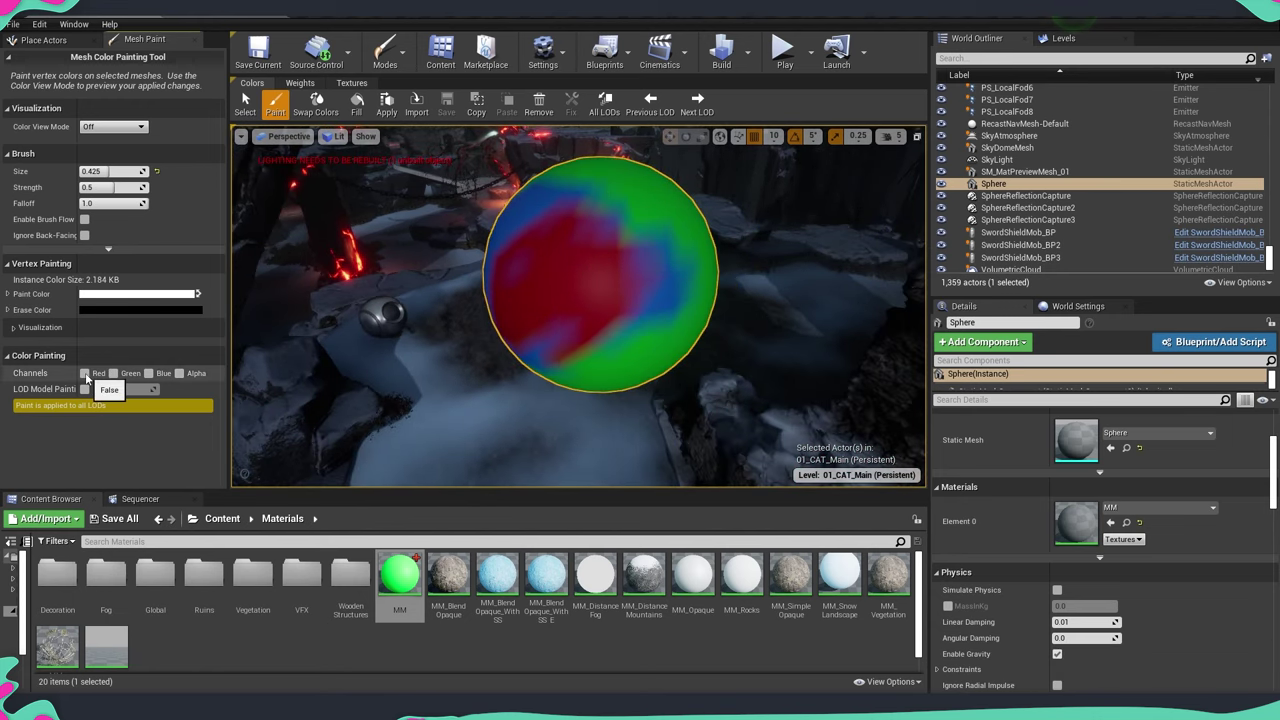
pyautogui.click(85, 373)
pyautogui.moveTo(614, 340)
pyautogui.mouseDown(button='right')
pyautogui.moveTo(757, 303)
pyautogui.moveTo(754, 317)
pyautogui.moveTo(598, 321)
pyautogui.mouseUp(button='right')
pyautogui.moveTo(598, 320)
pyautogui.mouseDown()
pyautogui.moveTo(614, 286)
pyautogui.moveTo(586, 300)
pyautogui.moveTo(600, 252)
pyautogui.moveTo(594, 310)
pyautogui.moveTo(629, 337)
pyautogui.mouseUp()
pyautogui.moveTo(629, 337)
pyautogui.mouseDown(button='right')
pyautogui.moveTo(640, 340)
pyautogui.moveTo(510, 340)
pyautogui.moveTo(623, 353)
pyautogui.mouseUp(button='right')
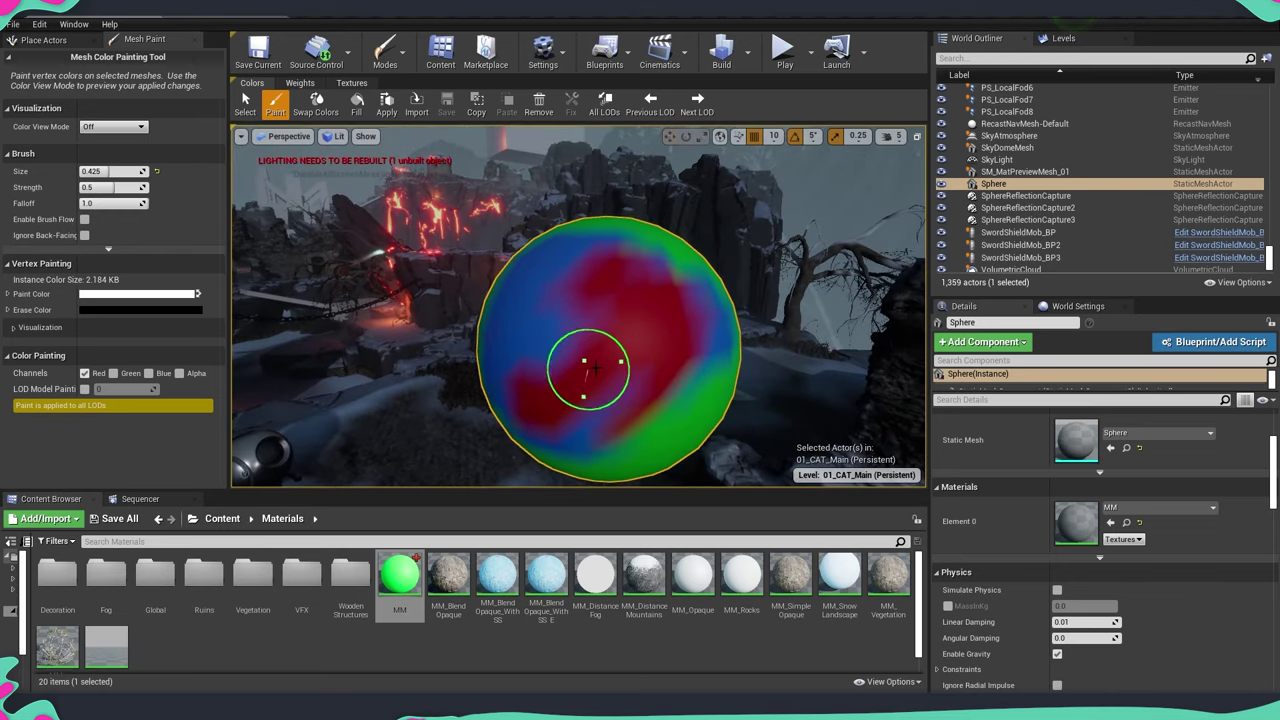
pyautogui.keyDown('alt'); pyautogui.moveTo(596, 368); pyautogui.dragTo(565, 340); pyautogui.keyUp('alt')
pyautogui.click(245, 104)
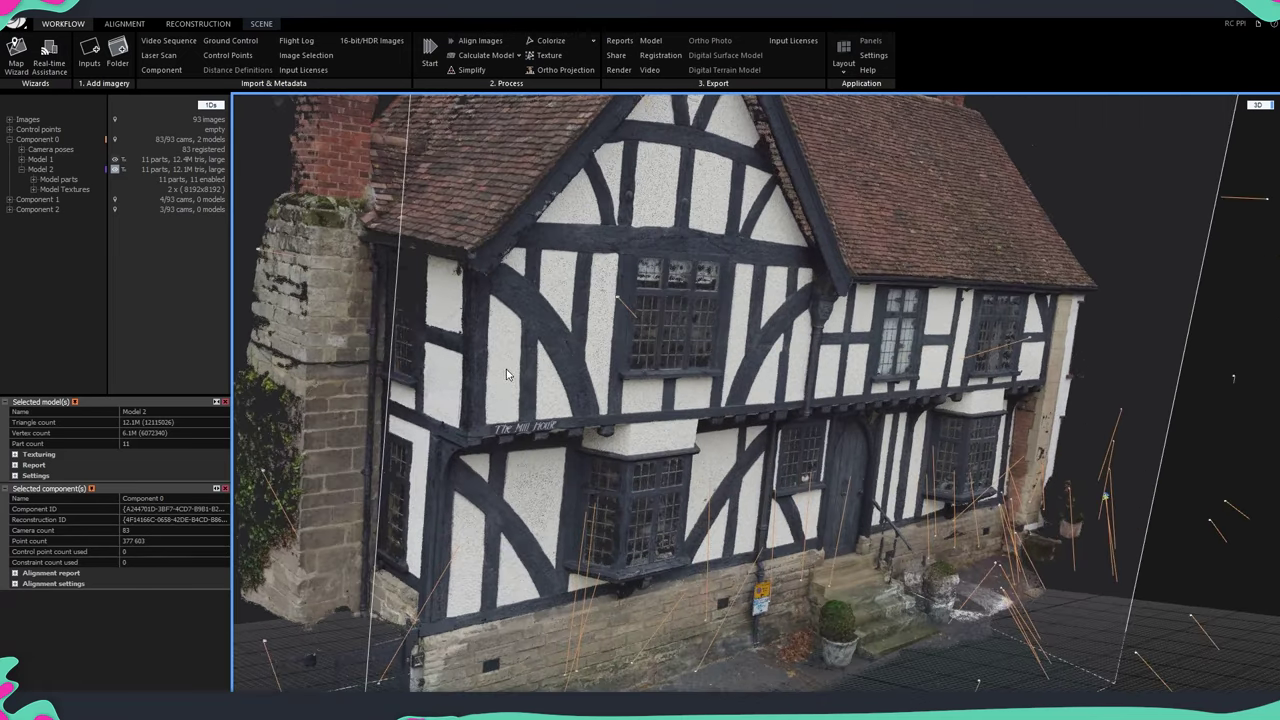
pyautogui.moveTo(506, 374); pyautogui.dragTo(562, 388)
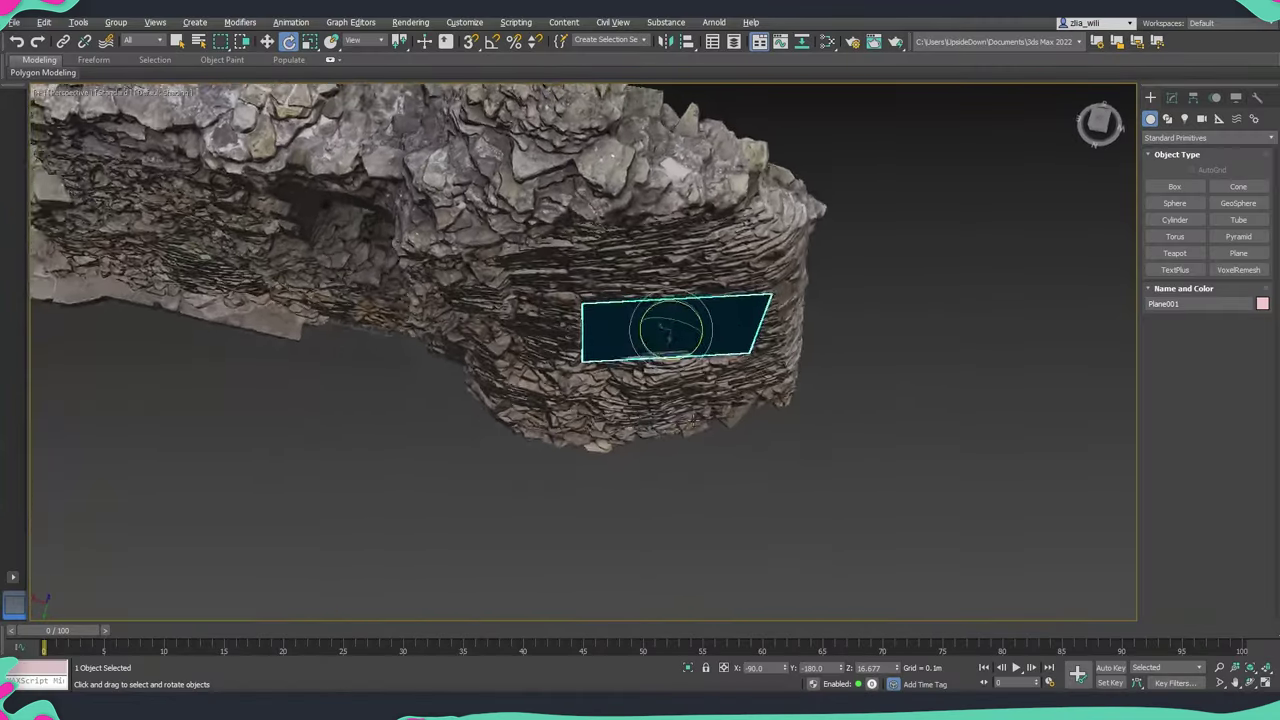
pyautogui.keyDown('alt'); pyautogui.moveTo(692, 419); pyautogui.dragTo(683, 343, button='middle'); pyautogui.keyUp('alt')
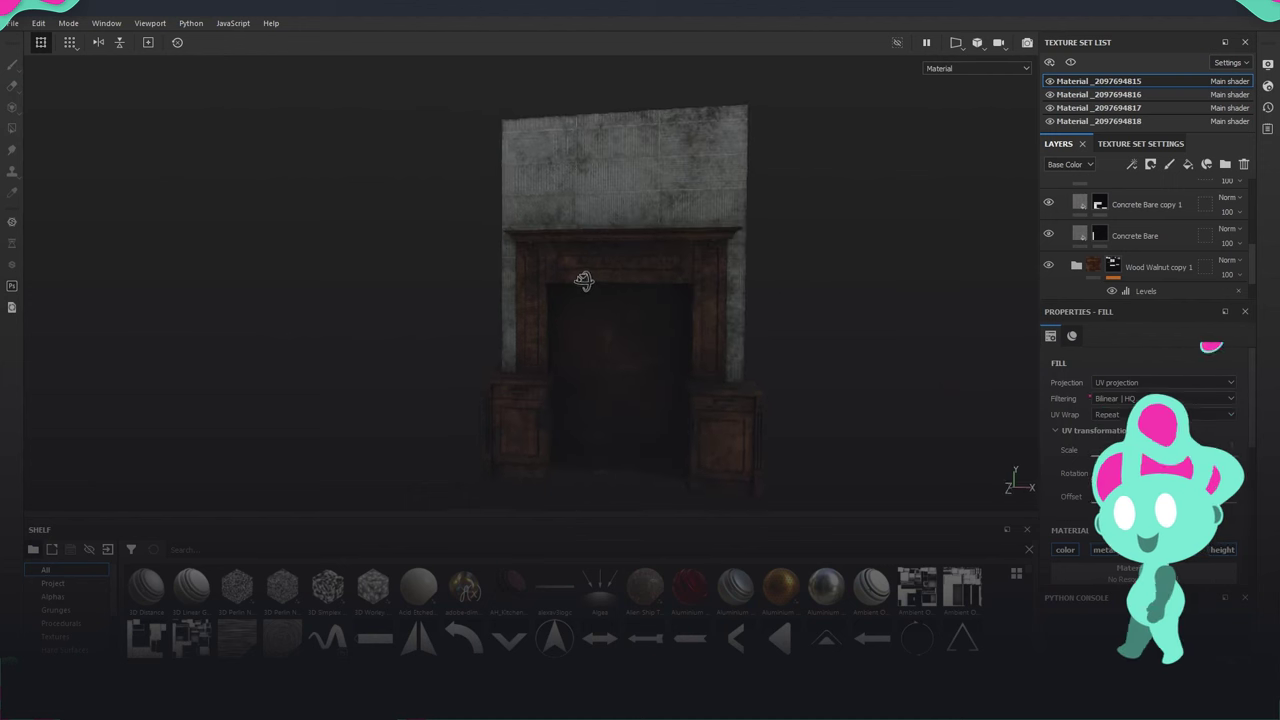
pyautogui.keyDown('alt'); pyautogui.moveTo(583, 280); pyautogui.dragTo(330, 290); pyautogui.keyUp('alt')
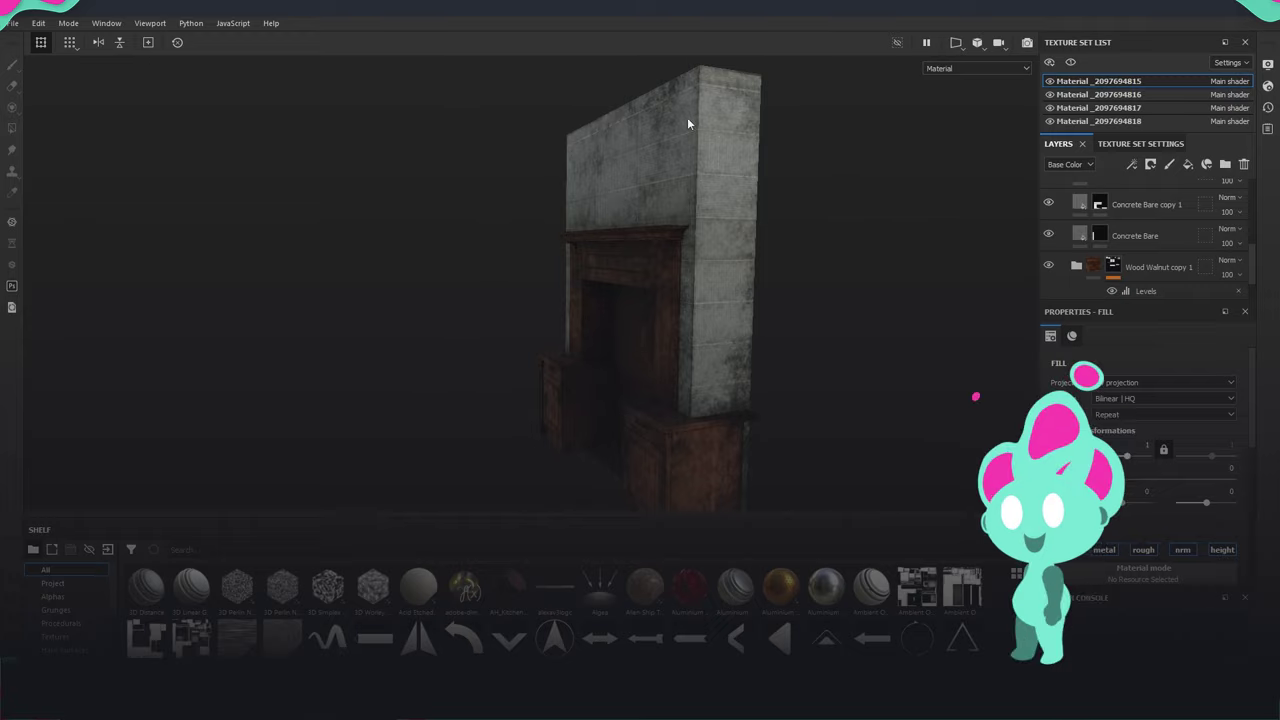
pyautogui.keyDown('alt'); pyautogui.moveTo(687, 123); pyautogui.dragTo(770, 150); pyautogui.keyUp('alt')
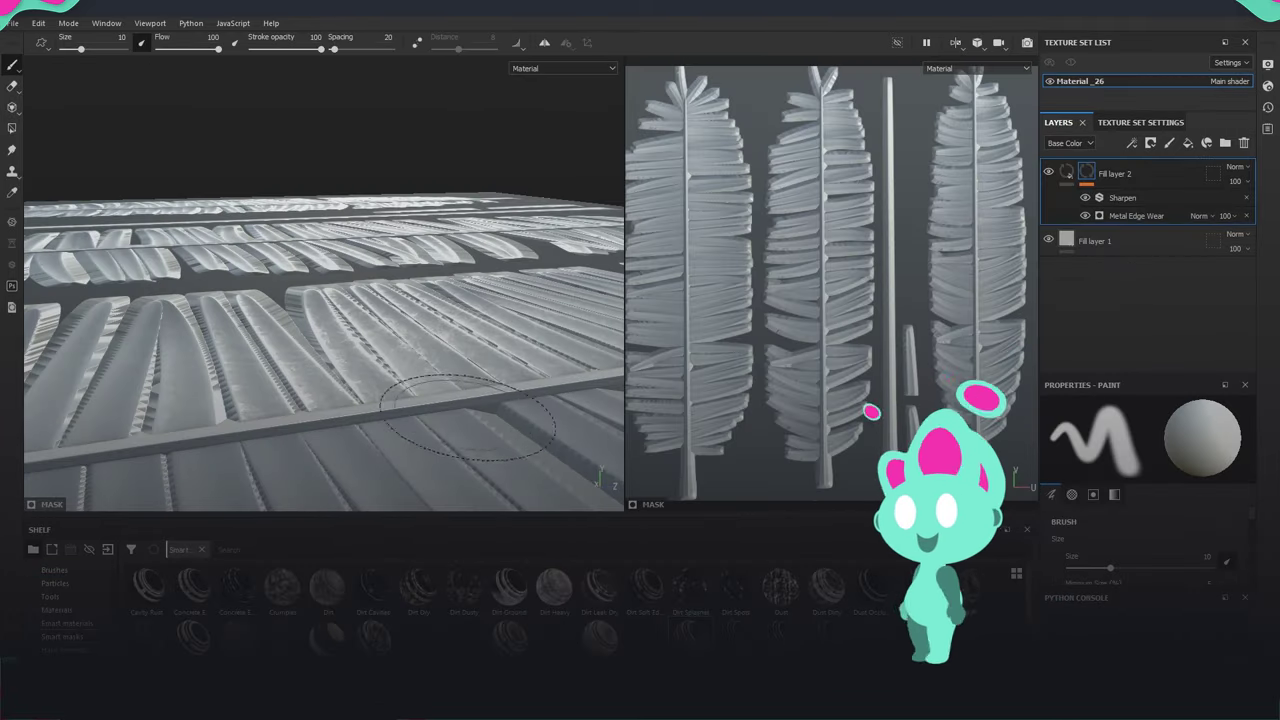
pyautogui.moveTo(467, 418)
pyautogui.keyDown('alt'); pyautogui.mouseDown()
pyautogui.moveTo(391, 386)
pyautogui.moveTo(386, 429)
pyautogui.moveTo(449, 389)
pyautogui.moveTo(470, 410)
pyautogui.mouseUp(); pyautogui.keyUp('alt')
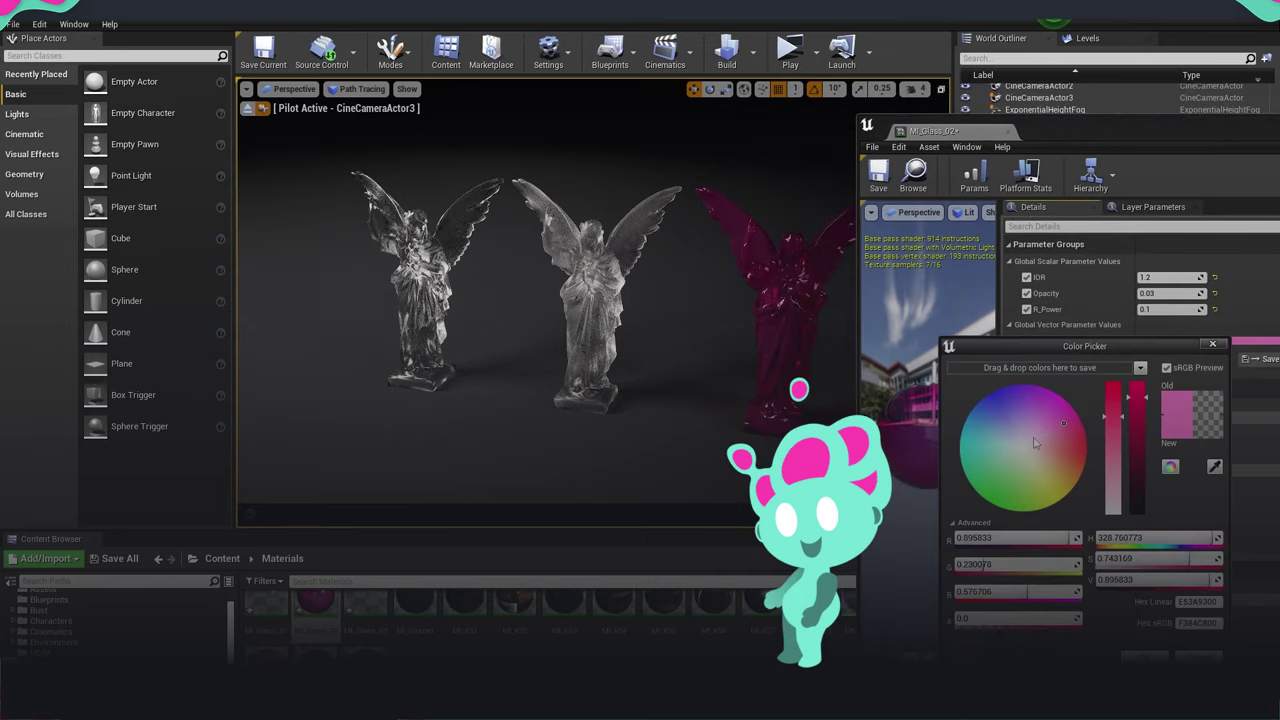
pyautogui.moveTo(1036, 443); pyautogui.dragTo(1014, 440)
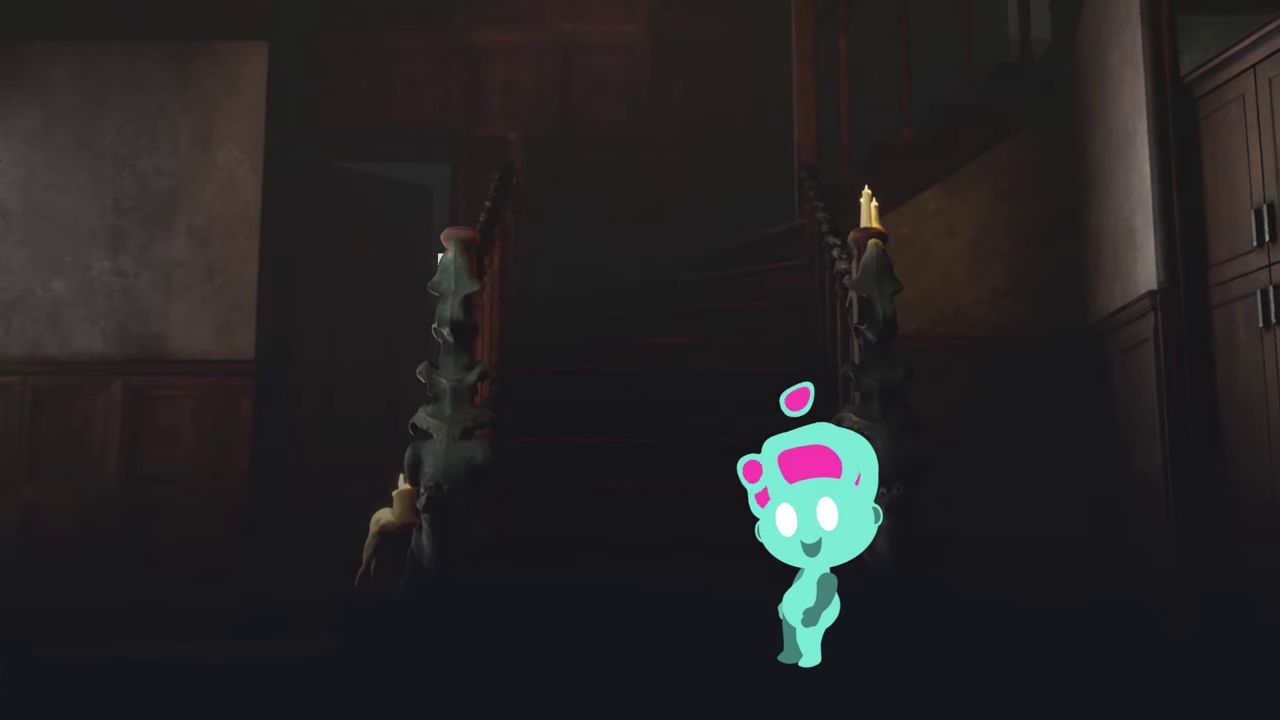